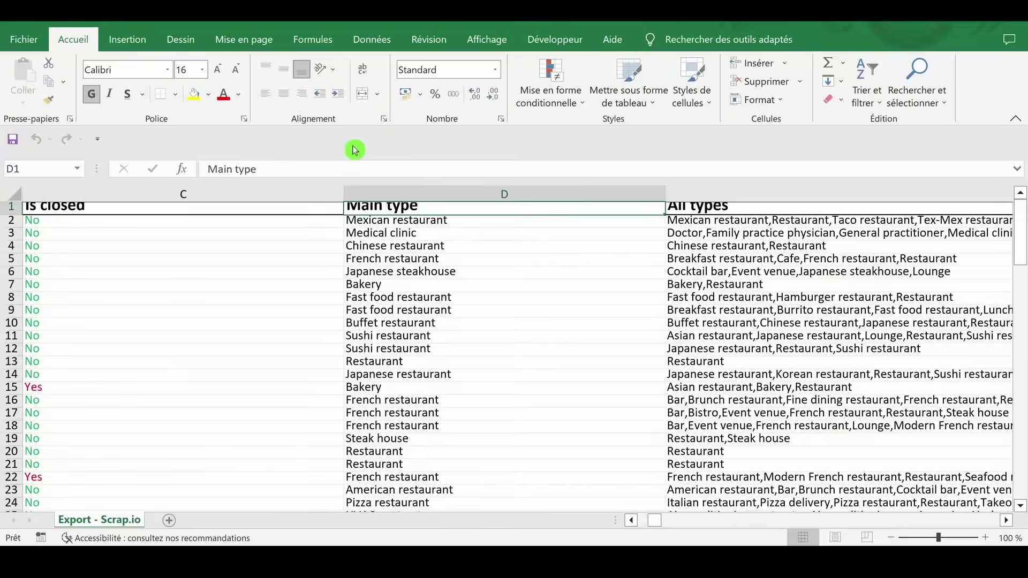
Zoom the Google Maps view out from northeastern Colorado to the whole United States and southern Canada
{"action": "key", "text": "Right"}
{"action": "key", "text": "Right"}
{"action": "key", "text": "Right"}
{"action": "key", "text": "Right"}
{"action": "key", "text": "Right"}
{"action": "key", "text": "Right"}
{"action": "key", "text": "Right"}
{"action": "key", "text": "Right"}
{"action": "key", "text": "Right"}
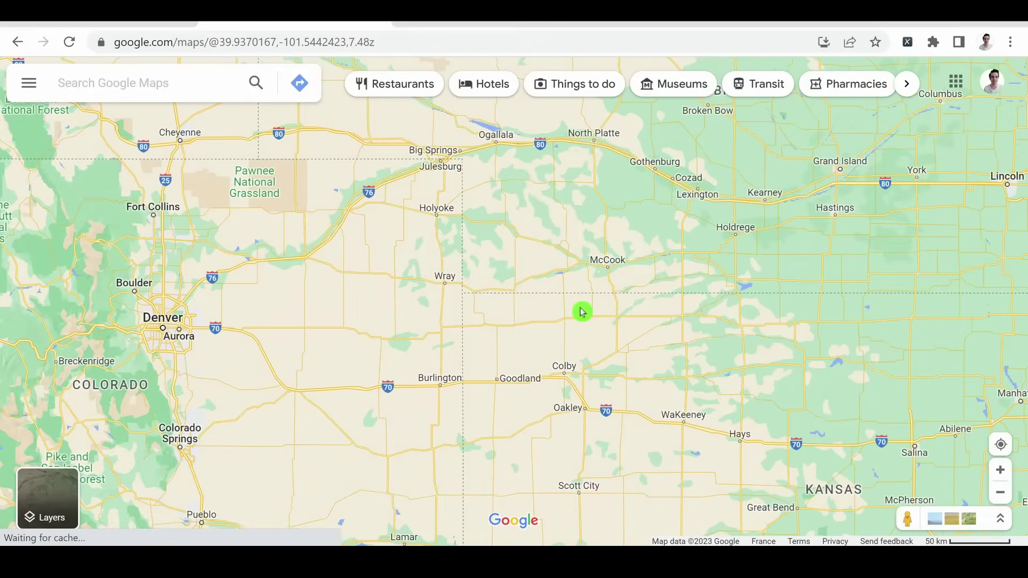
{"action": "scroll", "coordinate": [582, 312], "scroll_direction": "down", "scroll_amount": 2}
{"action": "scroll", "coordinate": [666, 375], "scroll_direction": "down", "scroll_amount": 2}
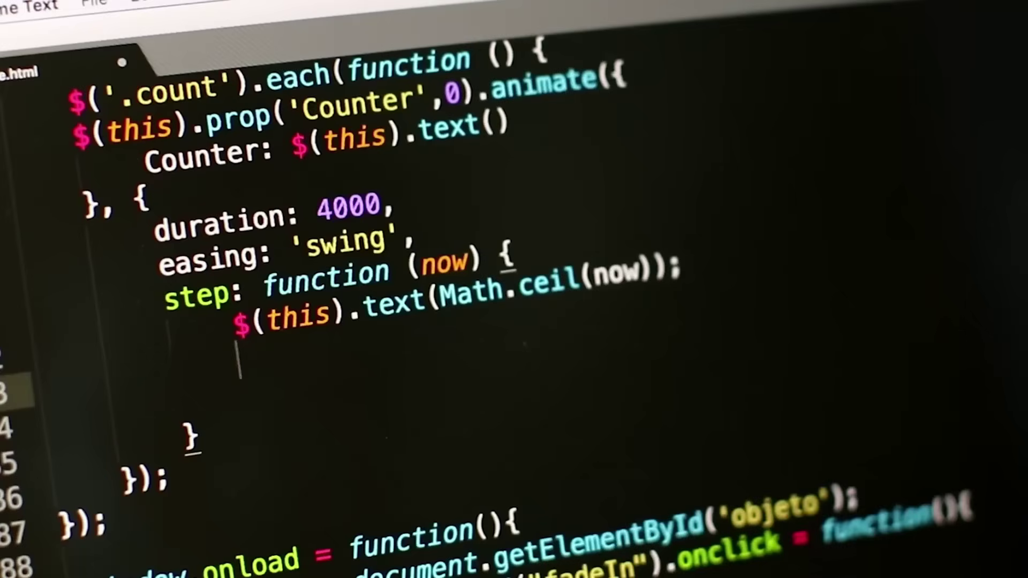
{"action": "type", "text": "(t"}
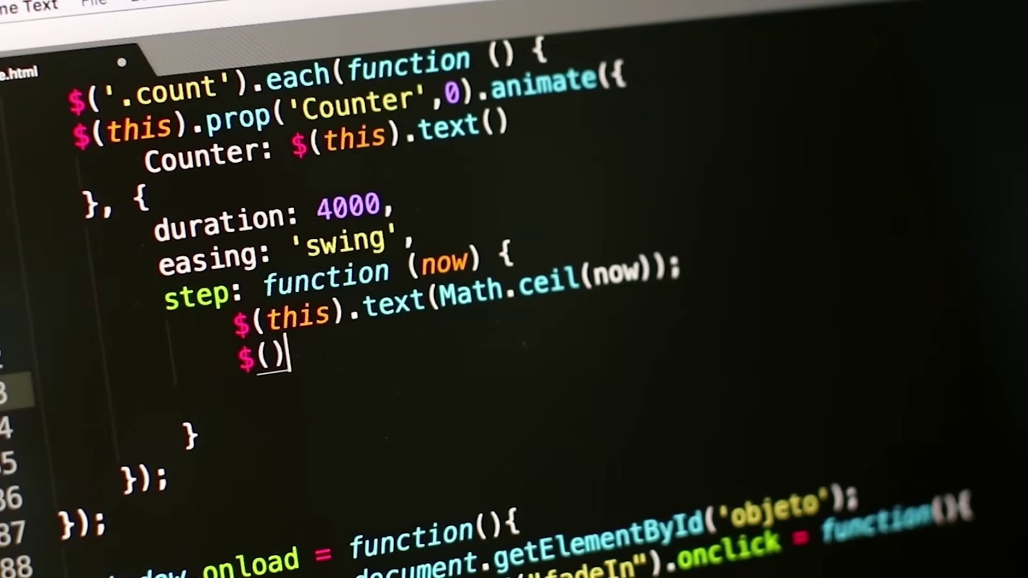
{"action": "type", "text": "his)."}
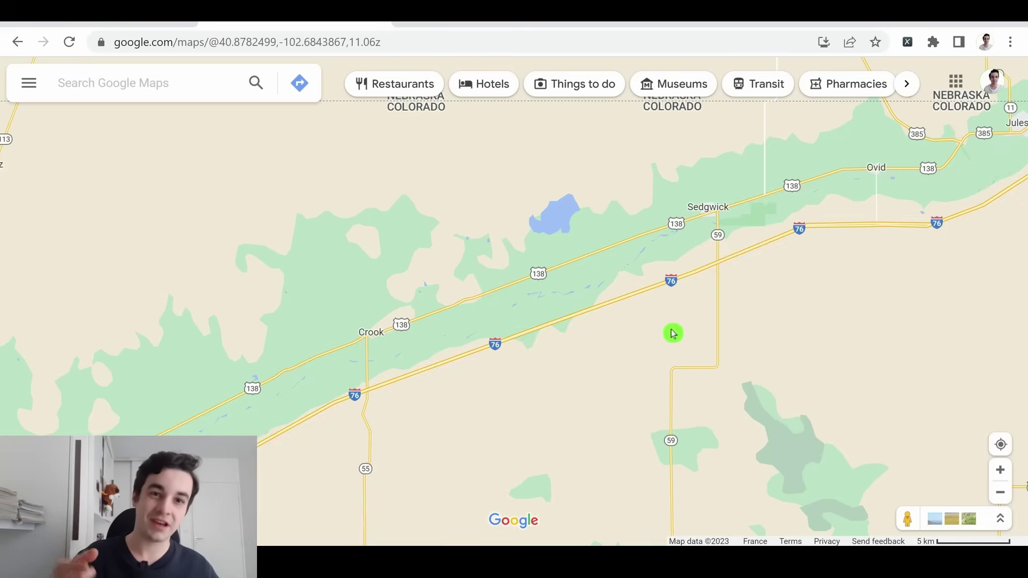
{"action": "scroll", "coordinate": [578, 365], "scroll_direction": "down", "scroll_amount": 1}
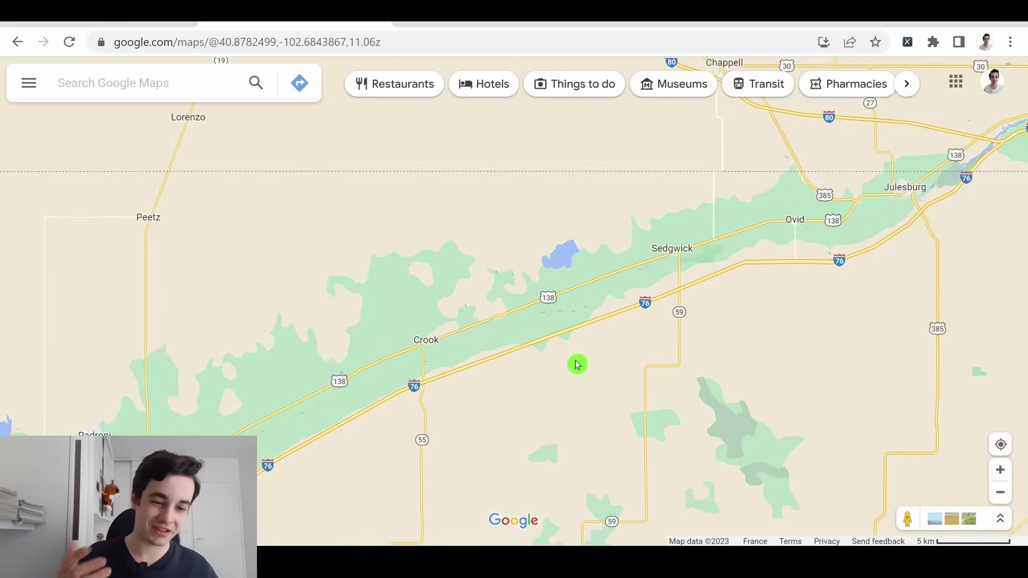
{"action": "scroll", "coordinate": [578, 365], "scroll_direction": "down", "scroll_amount": 3}
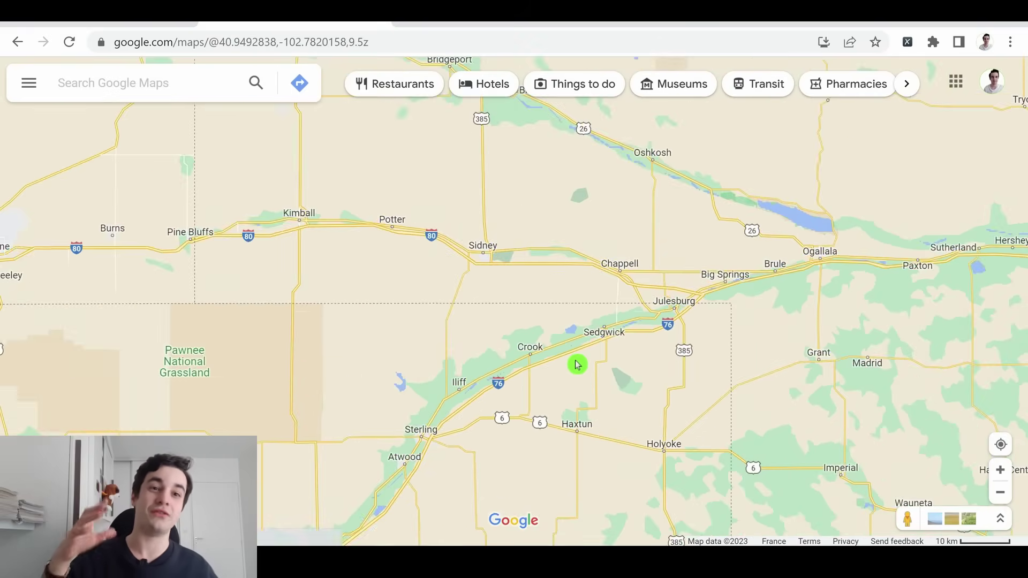
{"action": "scroll", "coordinate": [577, 366], "scroll_direction": "down", "scroll_amount": 10}
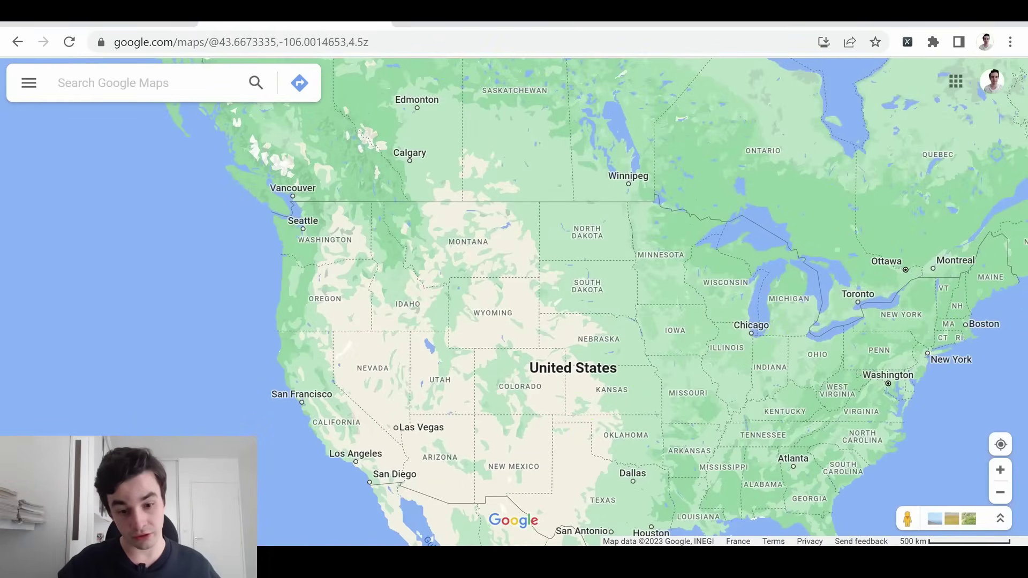
{"action": "key", "text": "alt+Tab"}
Edit the notes template to read 'restaurants near [CITY], [STATE], USA' and select the line
{"action": "double_click", "coordinate": [394, 273]}
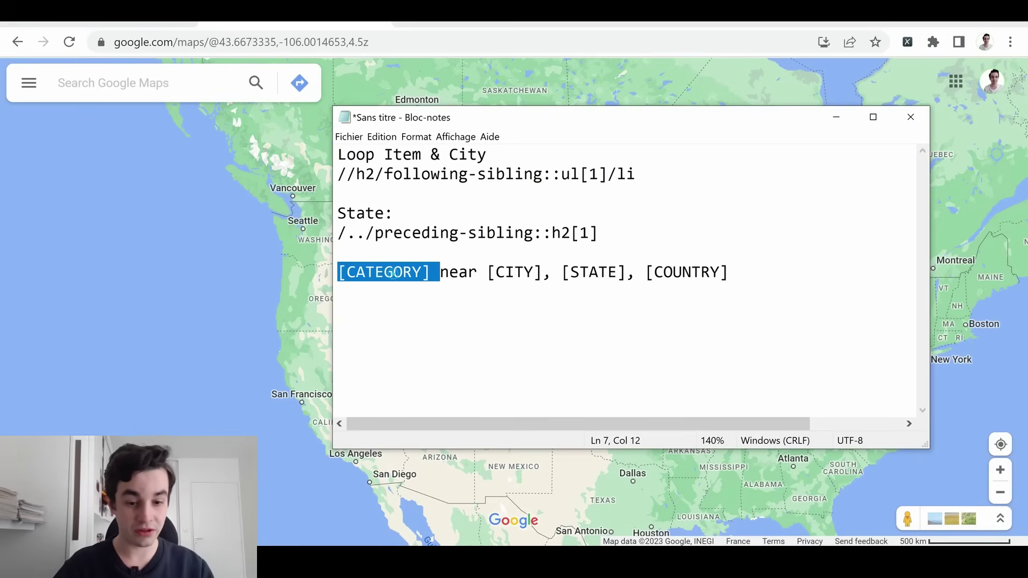
{"action": "type", "text": "restaurants"}
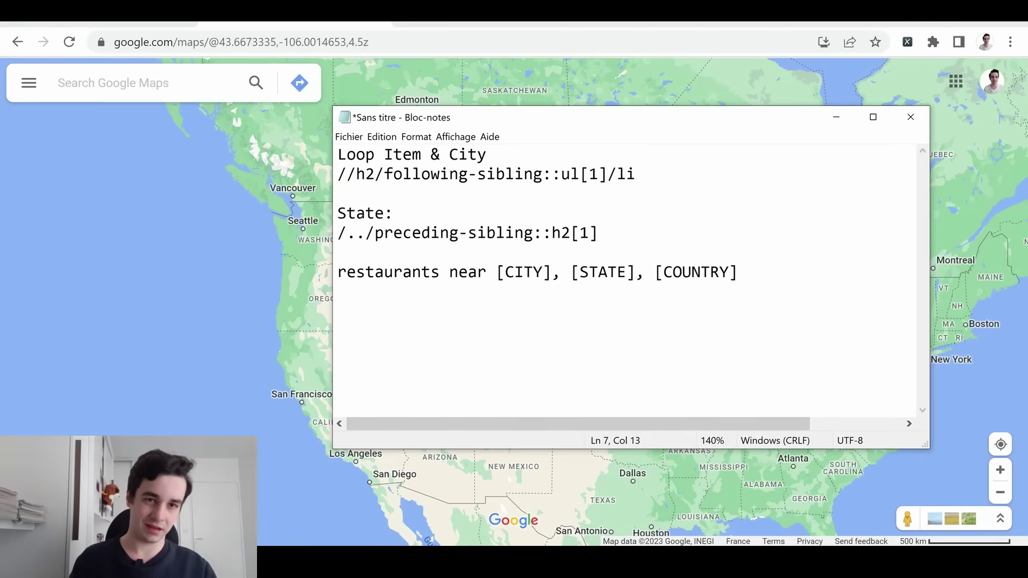
{"action": "double_click", "coordinate": [696, 273]}
{"action": "key", "text": "BackSpace"}
{"action": "type", "text": "USA"}
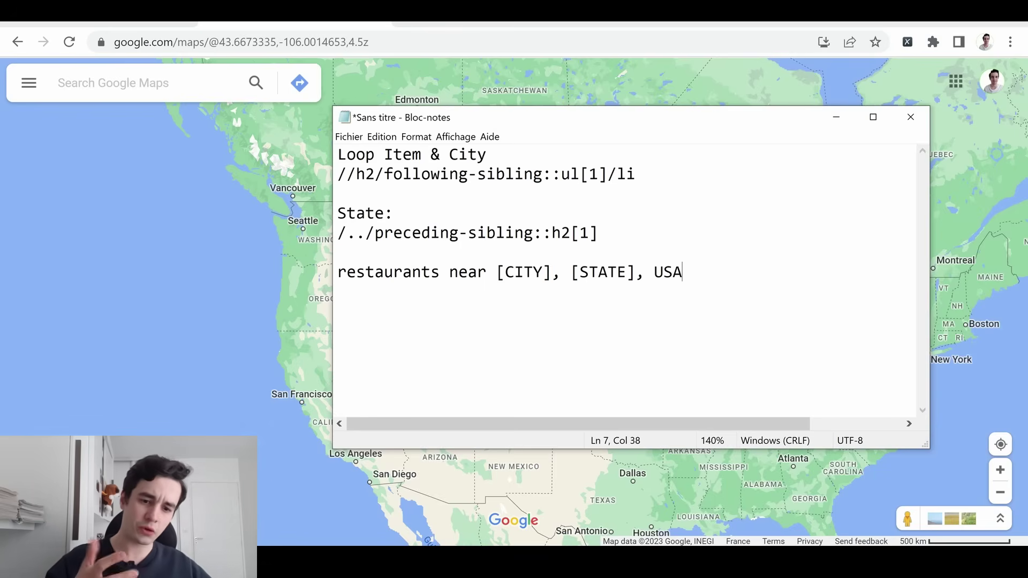
{"action": "key", "text": "shift+Left"}
{"action": "key", "text": "shift+Left"}
{"action": "key", "text": "shift+Left"}
{"action": "key", "text": "shift+Left"}
{"action": "key", "text": "shift+Left"}
{"action": "key", "text": "shift+Left"}
{"action": "key", "text": "shift+Left"}
{"action": "key", "text": "shift+Left"}
{"action": "key", "text": "shift+Left"}
{"action": "key", "text": "shift+Left"}
{"action": "key", "text": "shift+Left"}
{"action": "key", "text": "shift+Left"}
{"action": "key", "text": "shift+Left"}
{"action": "key", "text": "shift+Left"}
{"action": "key", "text": "shift+Left"}
{"action": "key", "text": "shift+Left"}
{"action": "key", "text": "shift+Left"}
{"action": "key", "text": "shift+Left"}
{"action": "key", "text": "shift+Left"}
{"action": "key", "text": "shift+Left"}
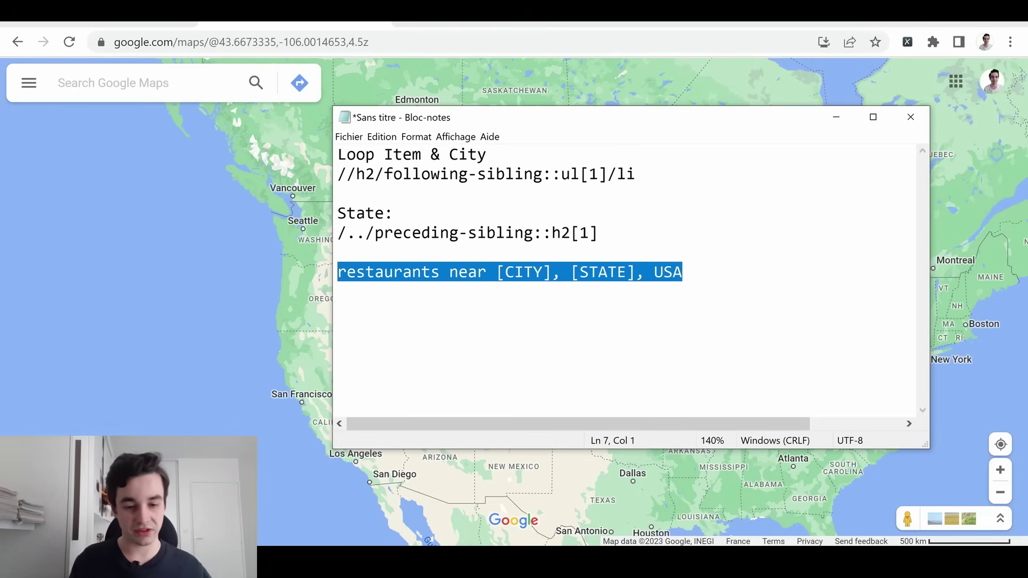
{"action": "left_click", "coordinate": [120, 91]}
{"action": "key", "text": "alt+Tab"}
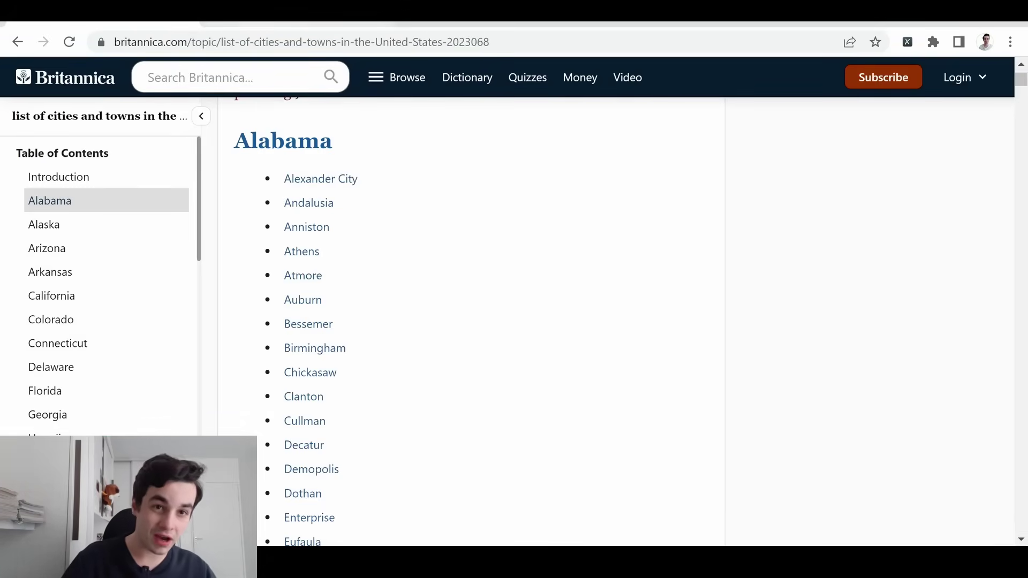
Copy the URL of Britannica's list of cities and towns in the United States page
{"action": "scroll", "coordinate": [439, 194], "scroll_direction": "up", "scroll_amount": 2}
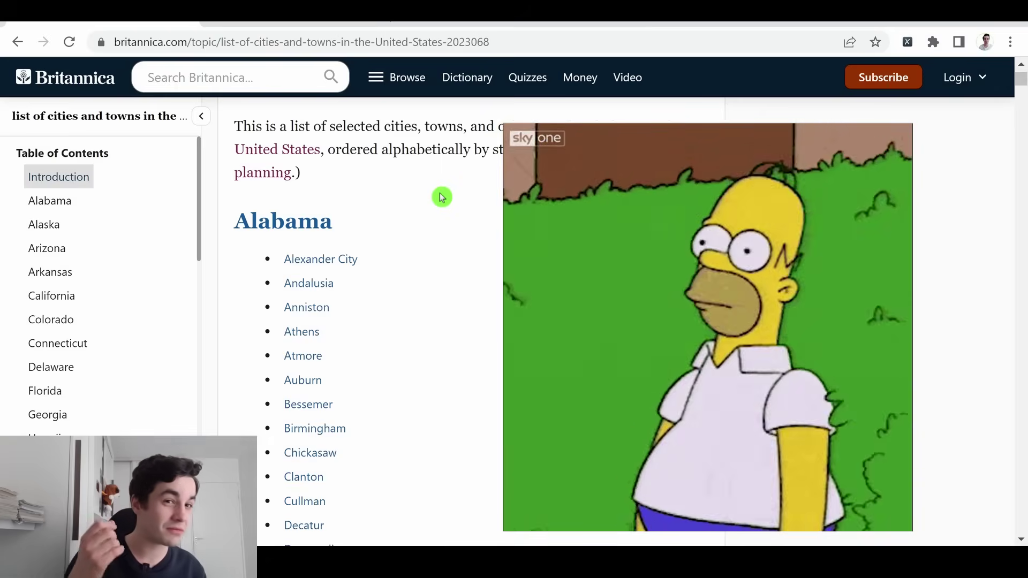
{"action": "left_click", "coordinate": [385, 43]}
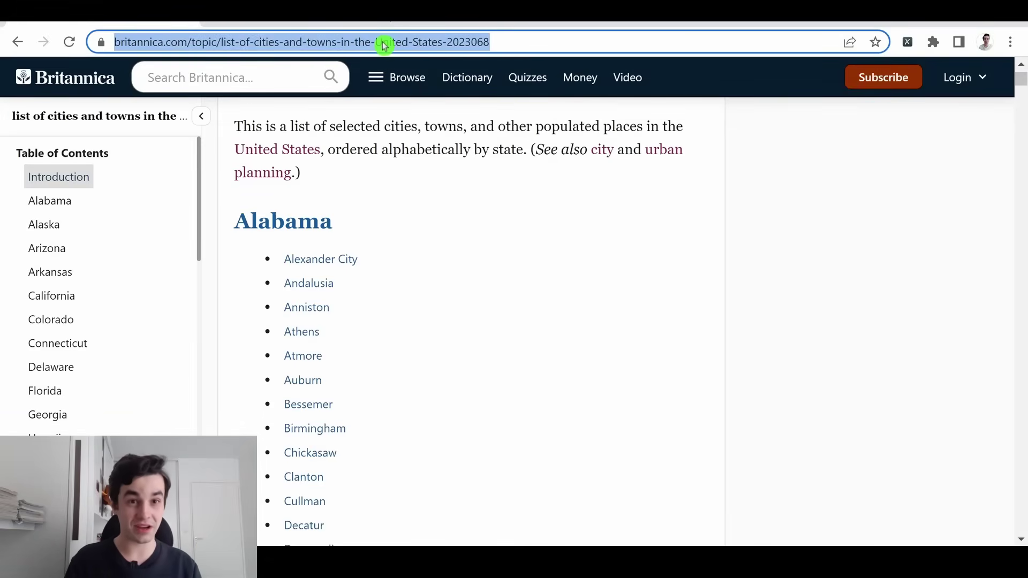
{"action": "left_click", "coordinate": [800, 178]}
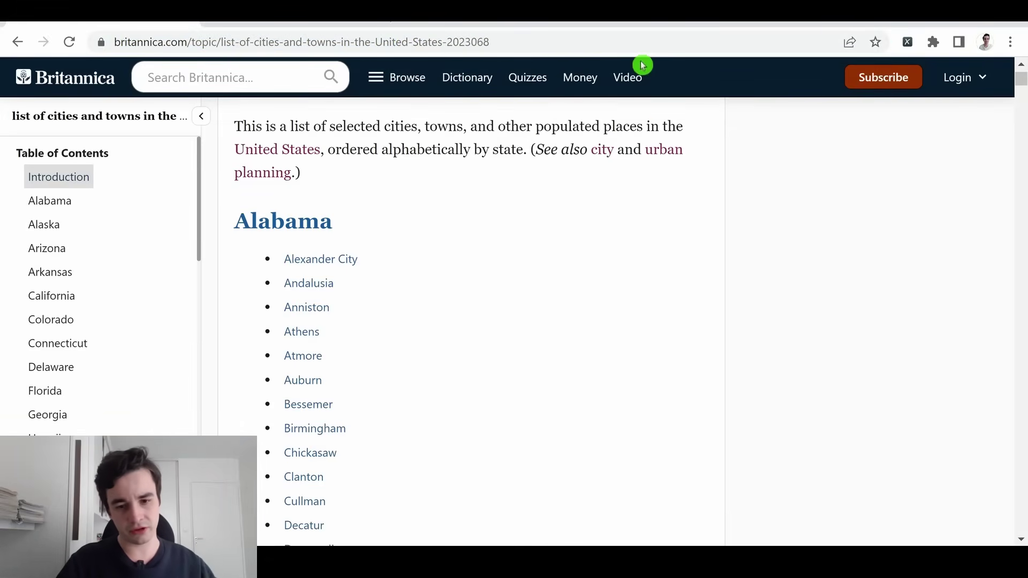
{"action": "left_click", "coordinate": [640, 43]}
{"action": "key", "text": "ctrl+c"}
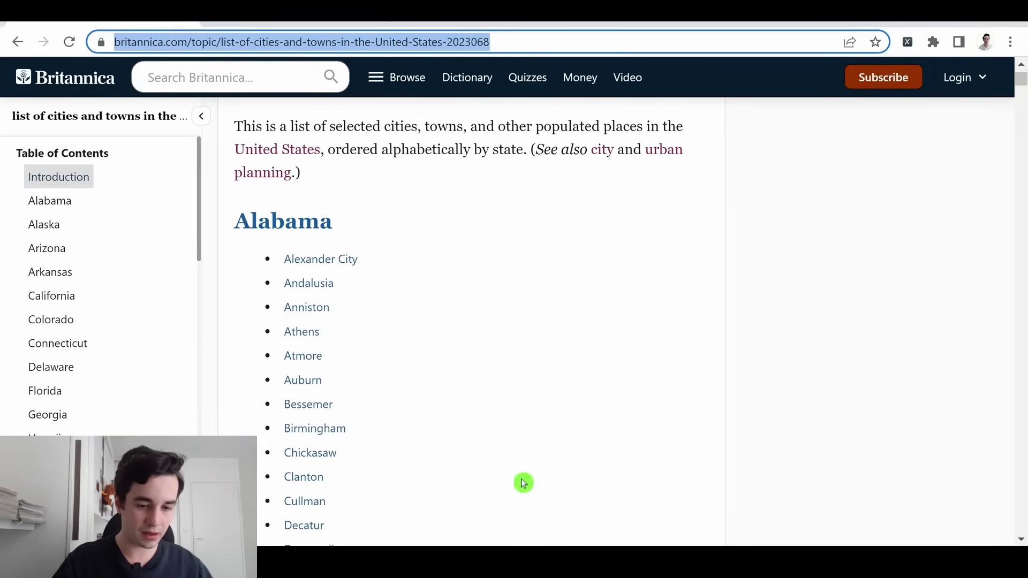
{"action": "key", "text": "alt+Tab"}
Start a new Octoparse task from the pasted Britannica cities-list URL
{"action": "left_click", "coordinate": [536, 138]}
{"action": "key", "text": "ctrl+v"}
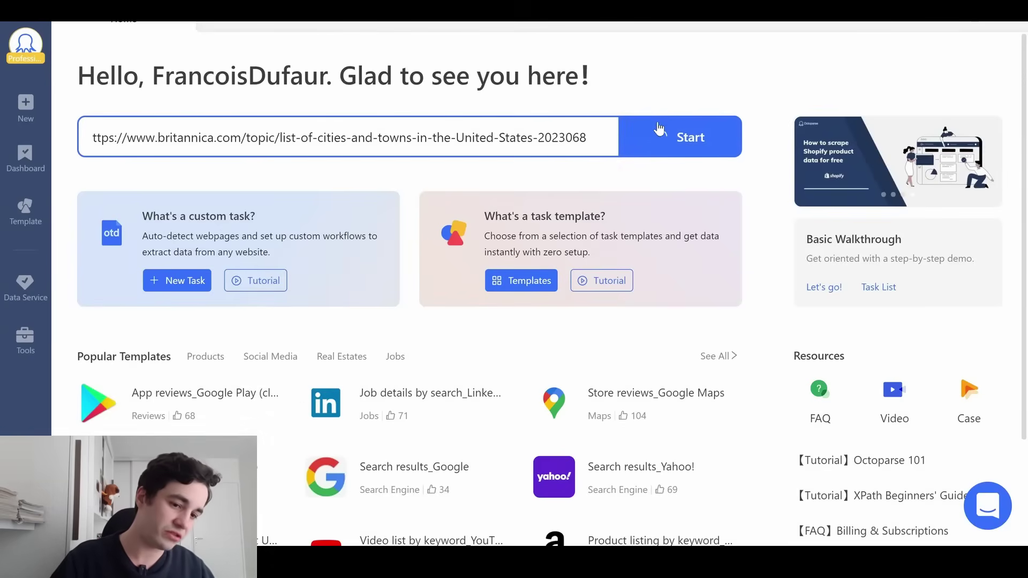
{"action": "left_click", "coordinate": [658, 128]}
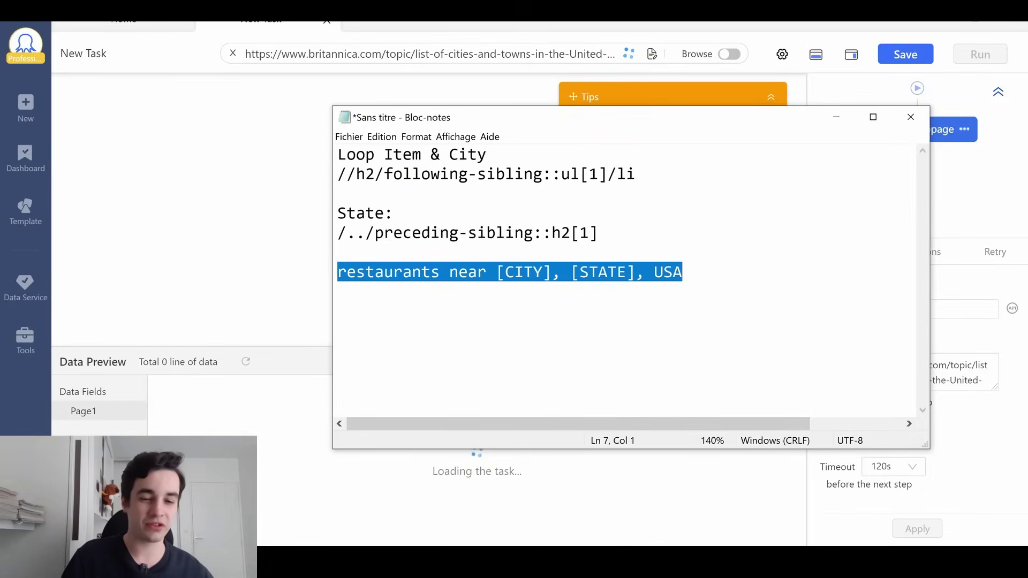
Turn on Browse mode and refuse all cookies on the Britannica consent banner
{"action": "left_click_drag", "start_coordinate": [723, 230], "coordinate": [311, 132]}
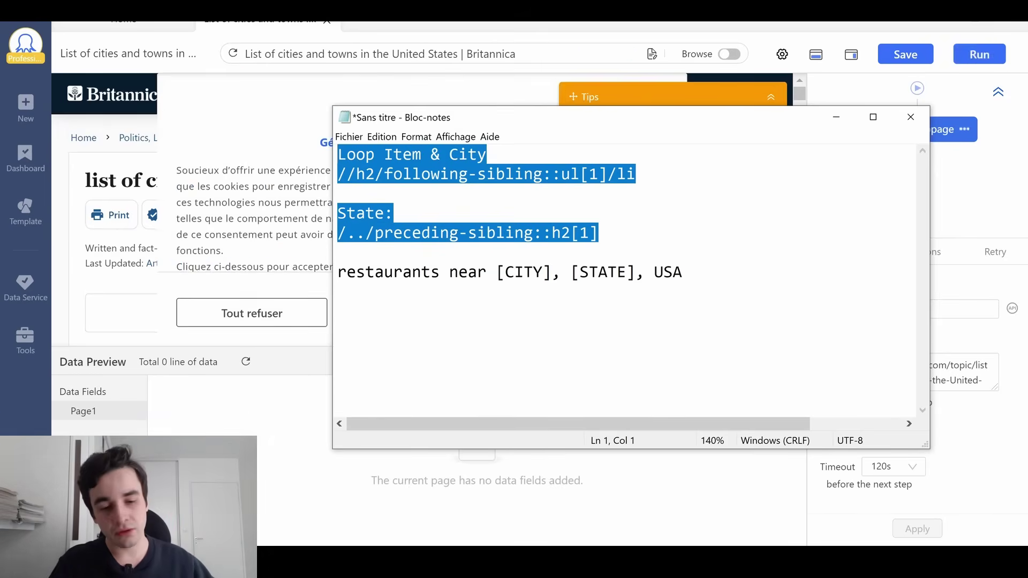
{"action": "left_click", "coordinate": [488, 155]}
{"action": "left_click", "coordinate": [836, 117]}
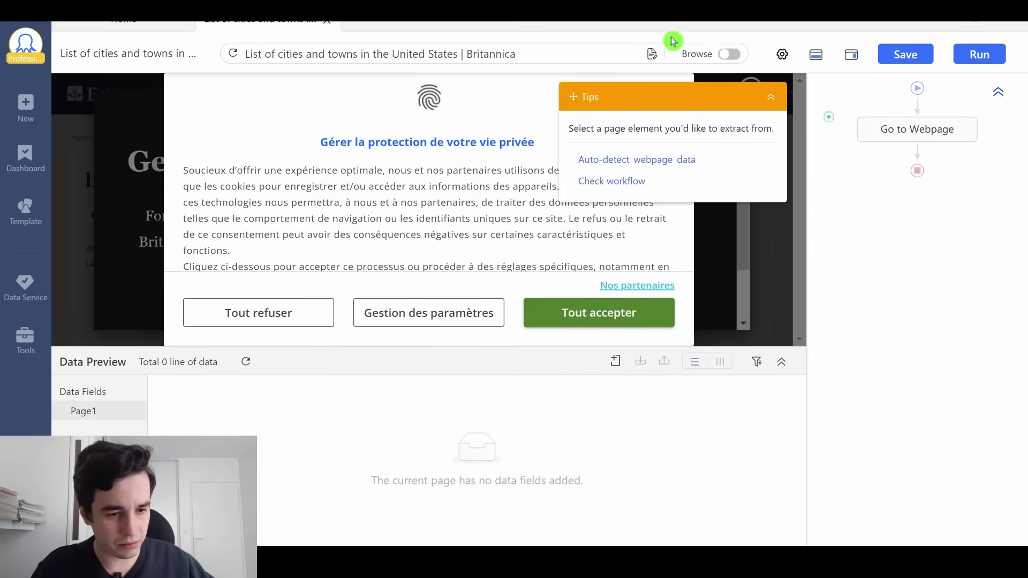
{"action": "left_click", "coordinate": [728, 56]}
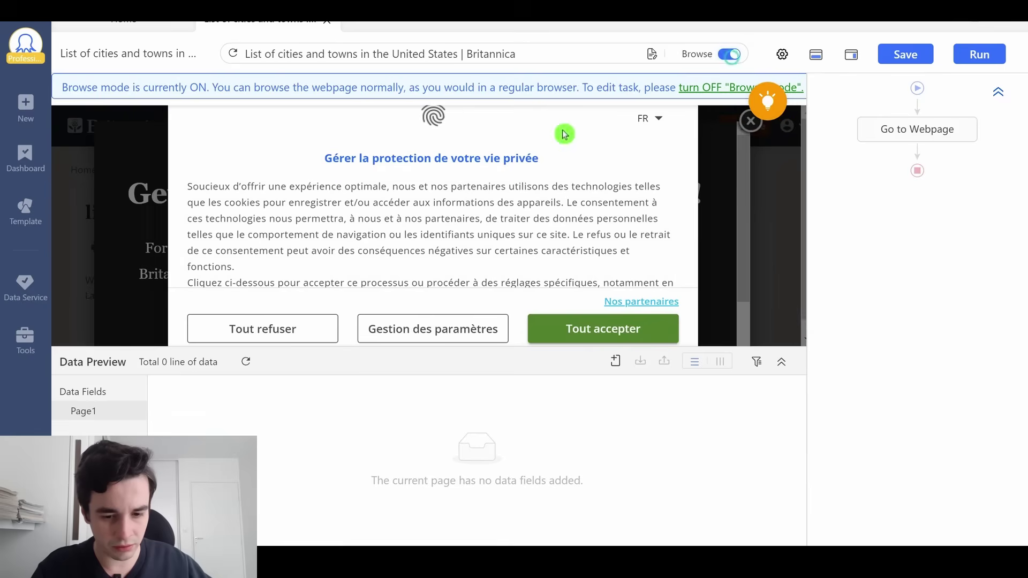
{"action": "left_click", "coordinate": [303, 335]}
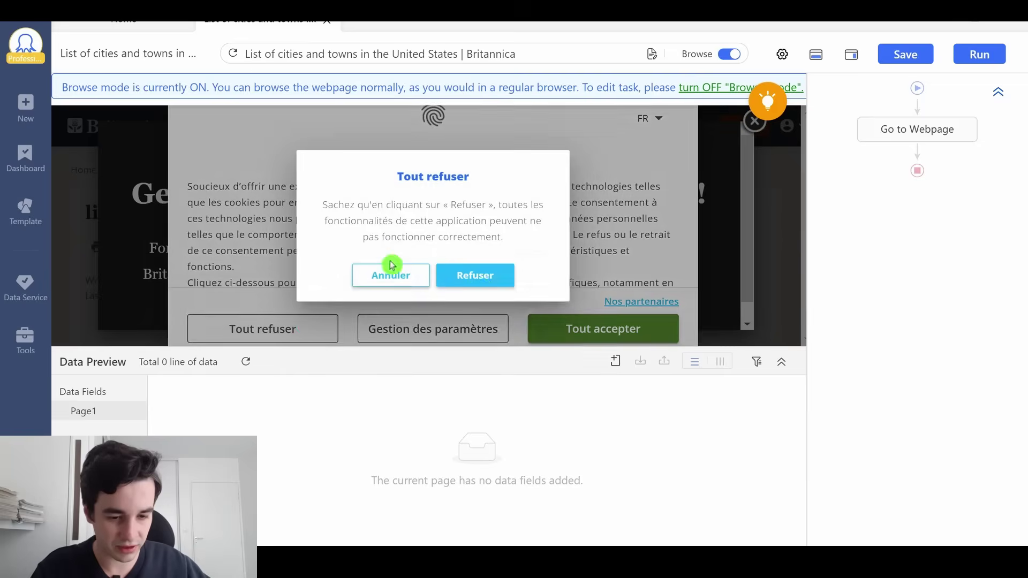
{"action": "left_click", "coordinate": [476, 274]}
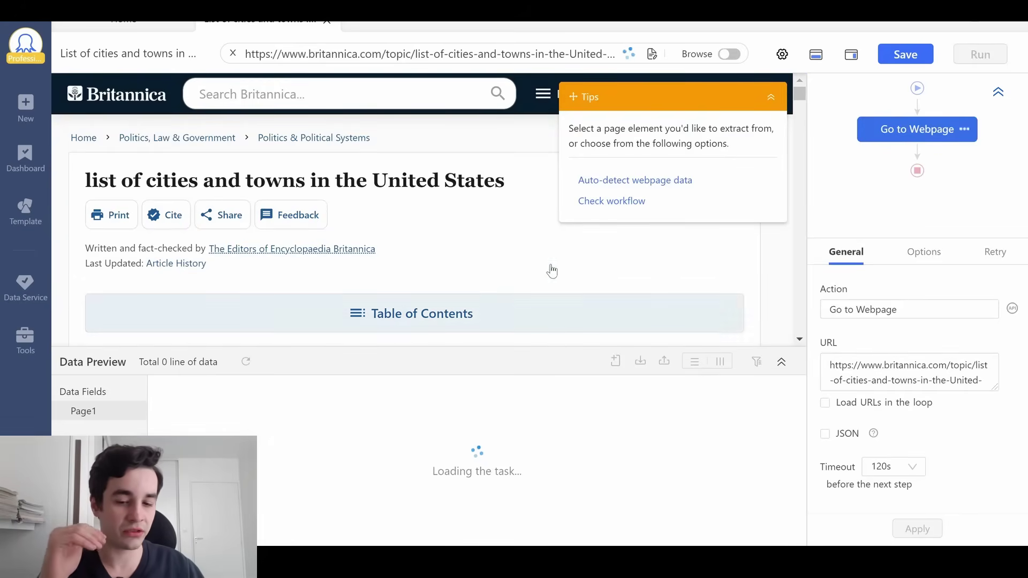
{"action": "scroll", "coordinate": [552, 272], "scroll_direction": "down", "scroll_amount": 5}
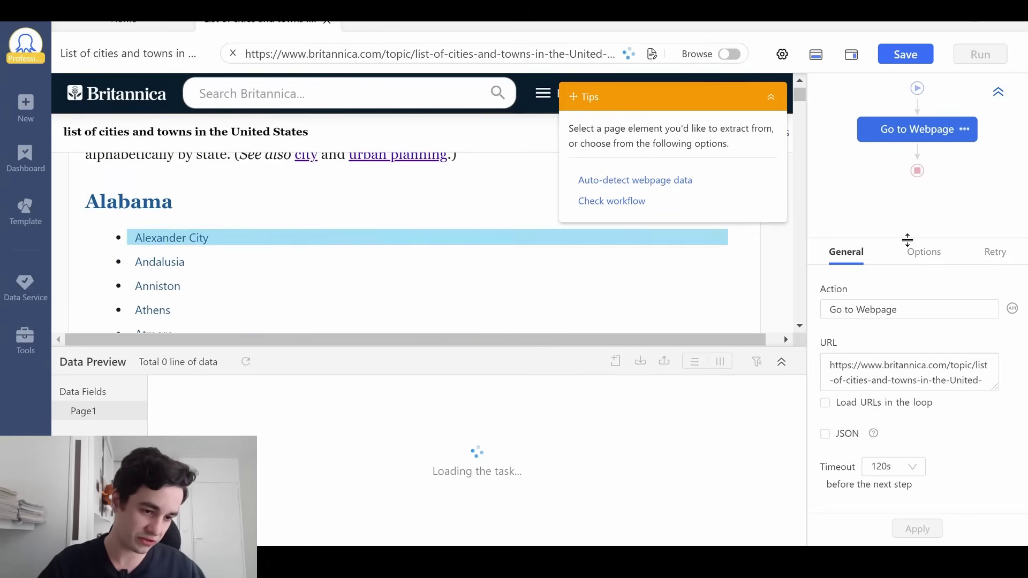
Add a Loop Item after the Go to Webpage step and set its loop mode to Variable List
{"action": "left_click", "coordinate": [918, 152]}
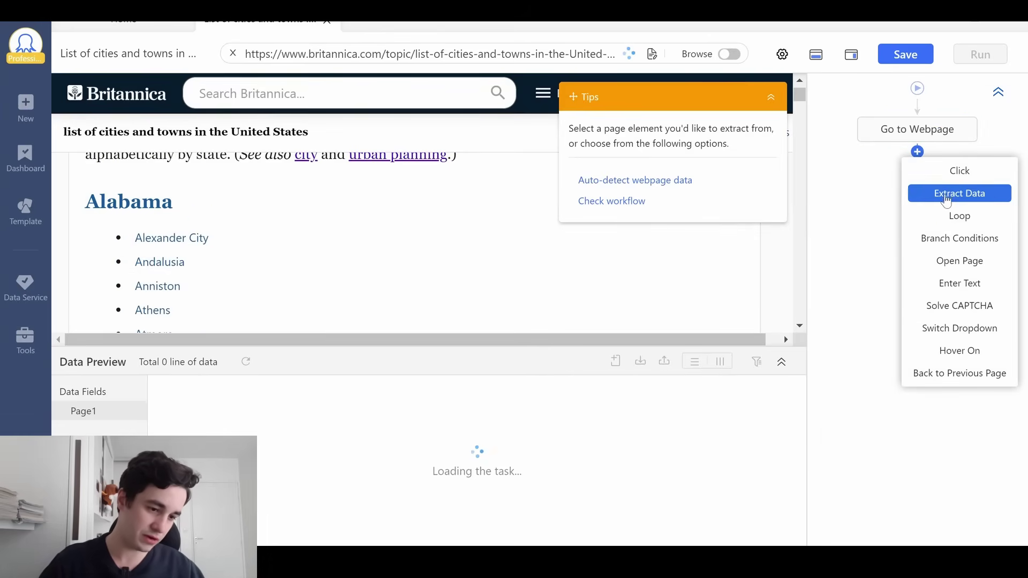
{"action": "left_click", "coordinate": [948, 215]}
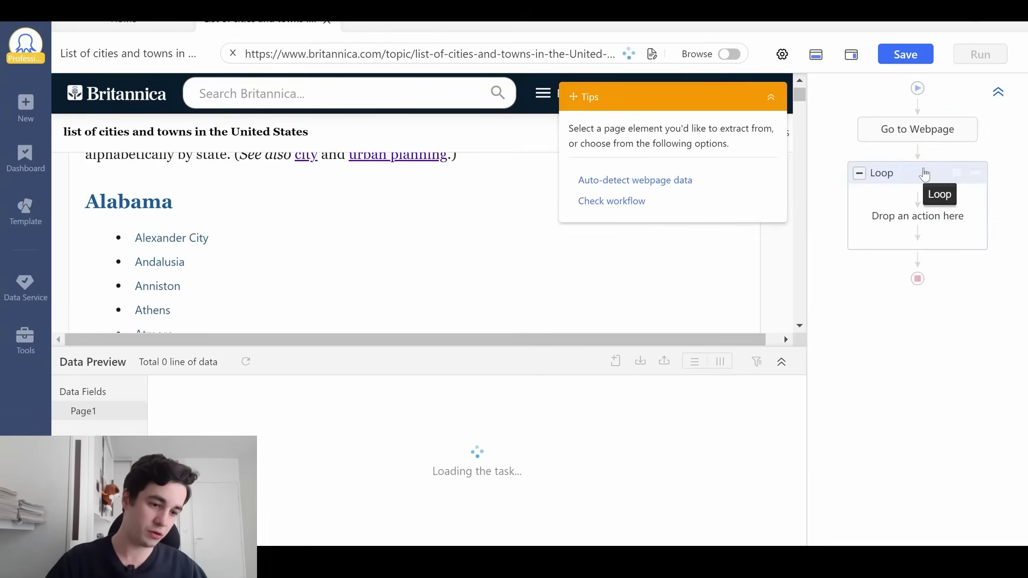
{"action": "left_click", "coordinate": [925, 174]}
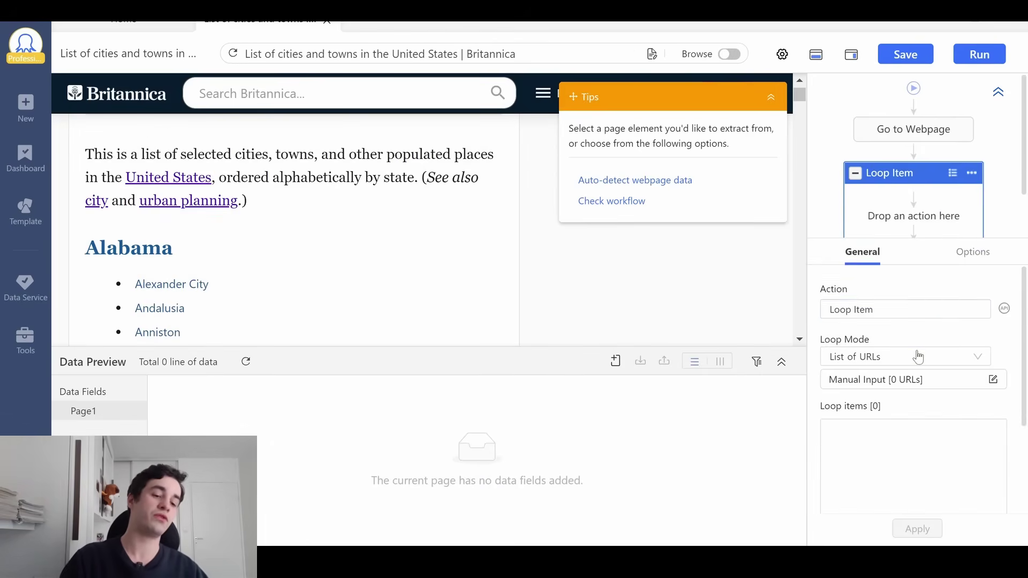
{"action": "left_click", "coordinate": [918, 356]}
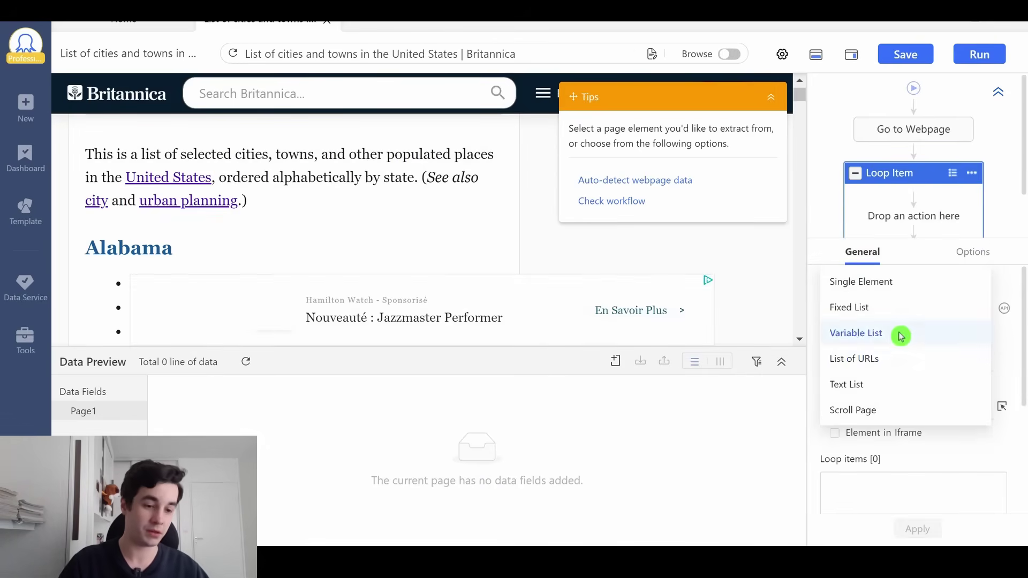
{"action": "left_click", "coordinate": [902, 336]}
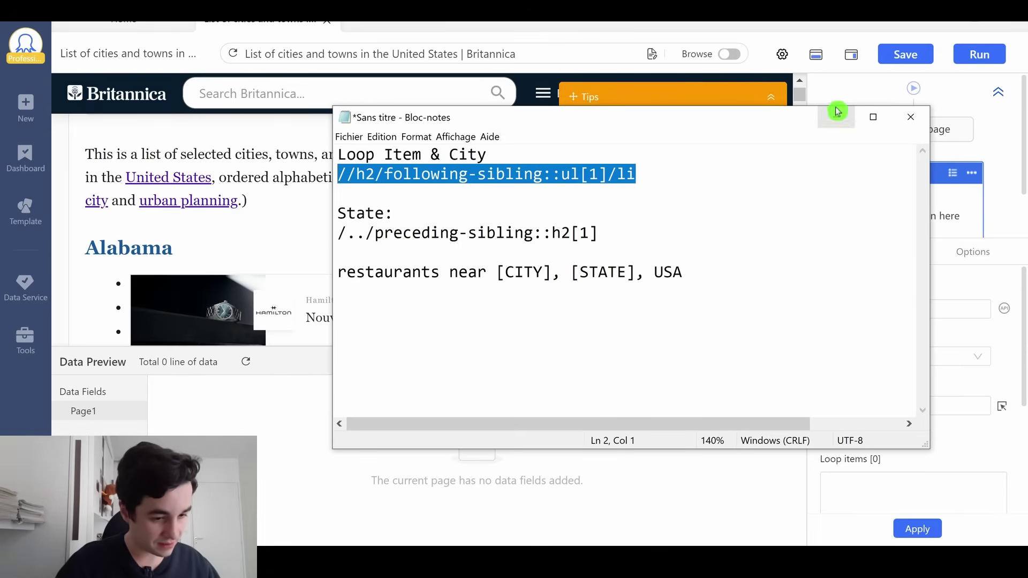
Apply the loop XPath //h2/following-sibling::ul[1]/li, matching 1961 cities from Alexander City
{"action": "left_click", "coordinate": [838, 111]}
{"action": "left_click", "coordinate": [905, 406]}
{"action": "type", "text": "//h2/following-sibling::ul[1]/li"}
{"action": "left_click", "coordinate": [918, 529]}
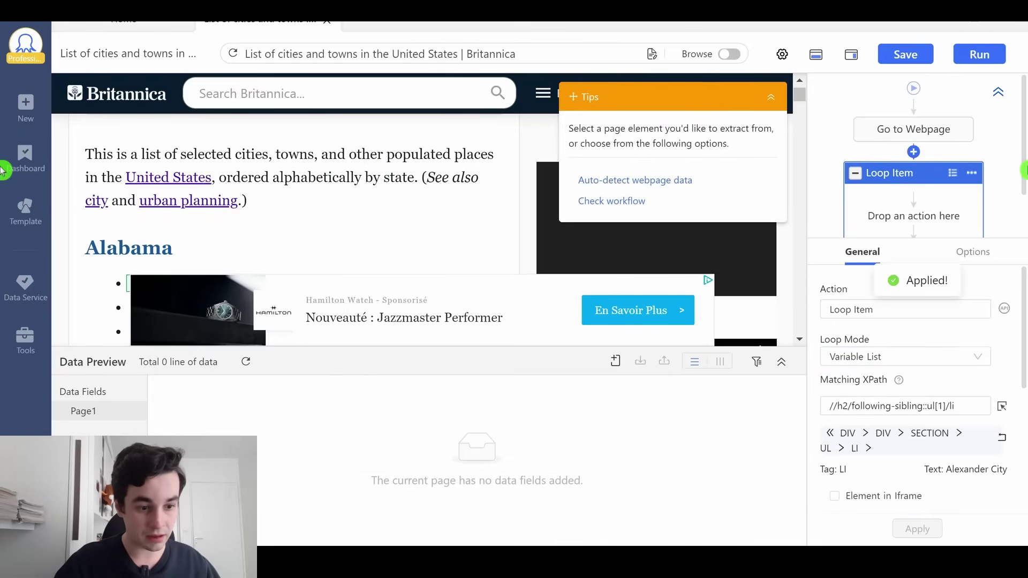
{"action": "scroll", "coordinate": [911, 435], "scroll_direction": "down", "scroll_amount": 3}
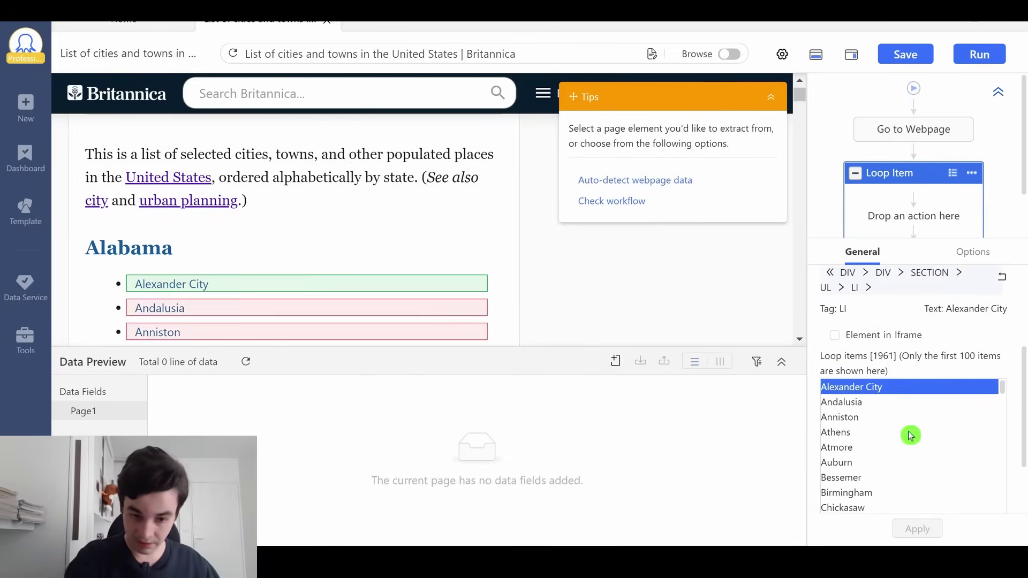
{"action": "scroll", "coordinate": [338, 214], "scroll_direction": "down", "scroll_amount": 10}
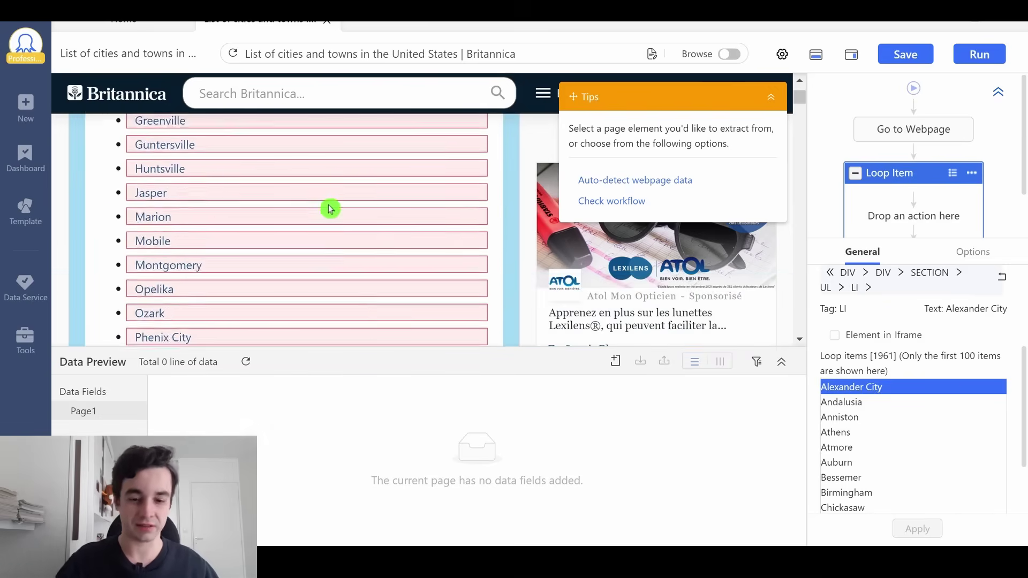
{"action": "scroll", "coordinate": [330, 209], "scroll_direction": "down", "scroll_amount": 3}
Inspect the Alexander City link in DevTools and test the query //h2 in XPath Helper
{"action": "key", "text": "alt+Tab"}
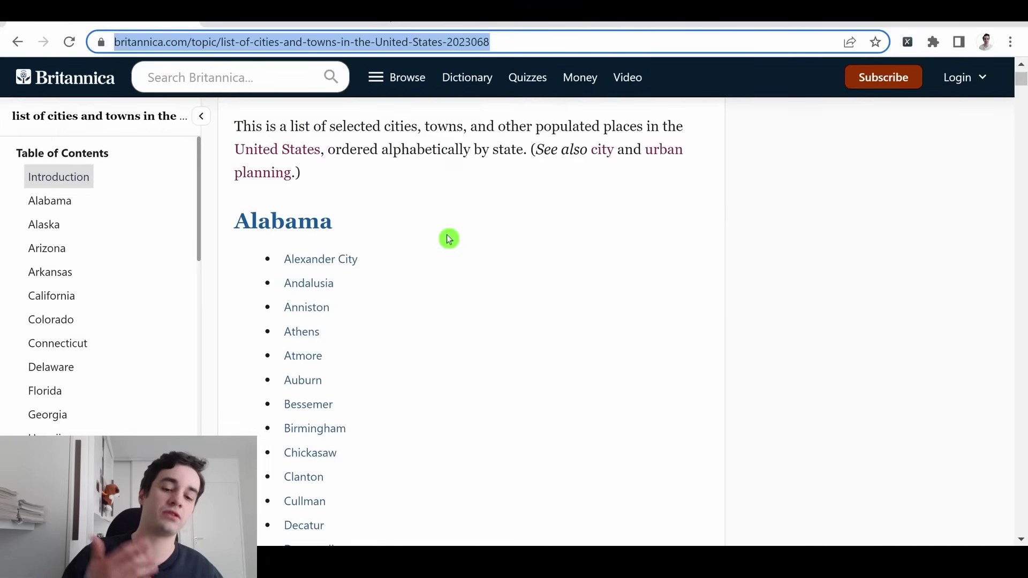
{"action": "right_click", "coordinate": [329, 262]}
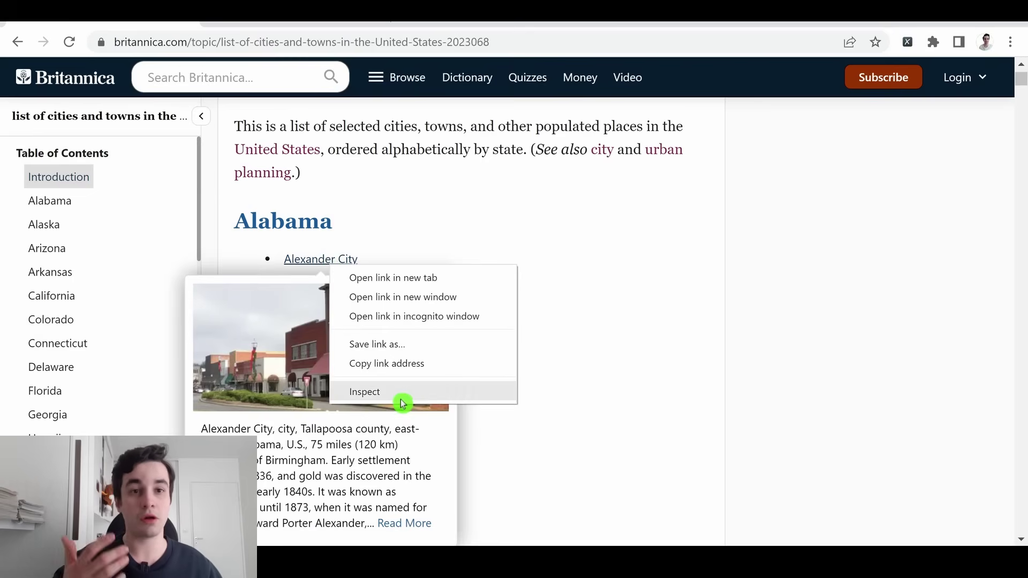
{"action": "left_click", "coordinate": [403, 403]}
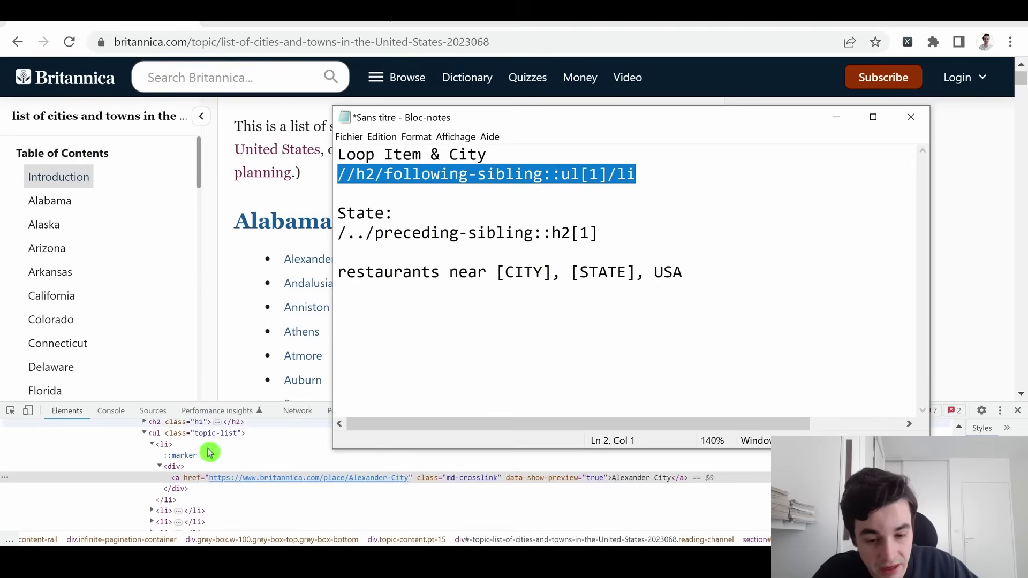
{"action": "scroll", "coordinate": [151, 489], "scroll_direction": "up", "scroll_amount": 2}
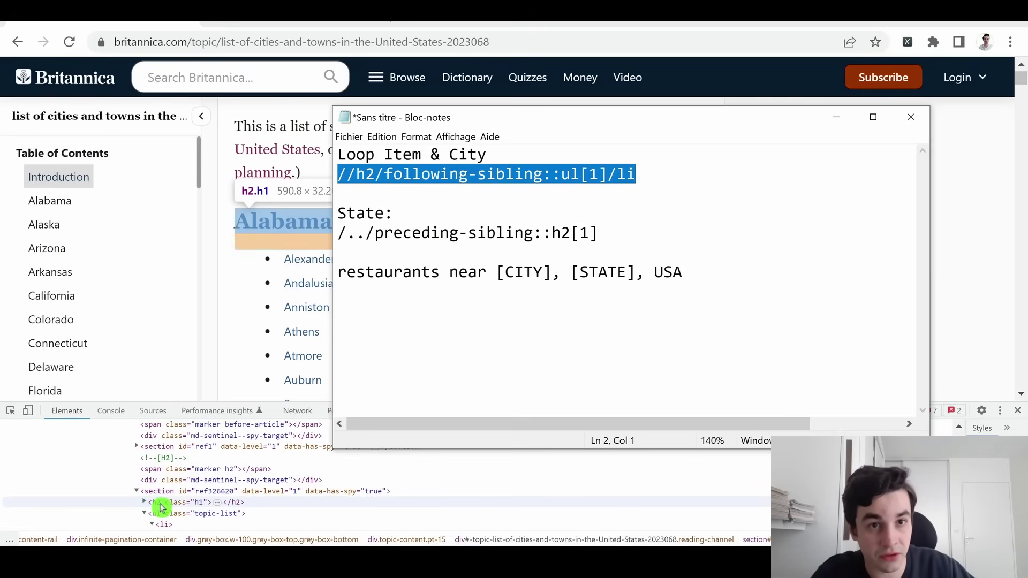
{"action": "left_click", "coordinate": [160, 507]}
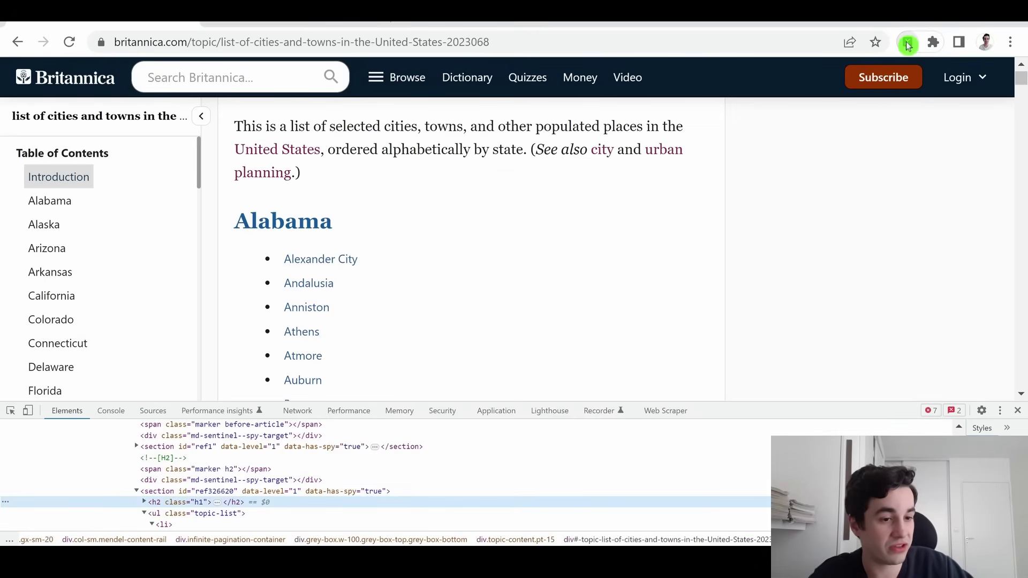
{"action": "left_click", "coordinate": [908, 43]}
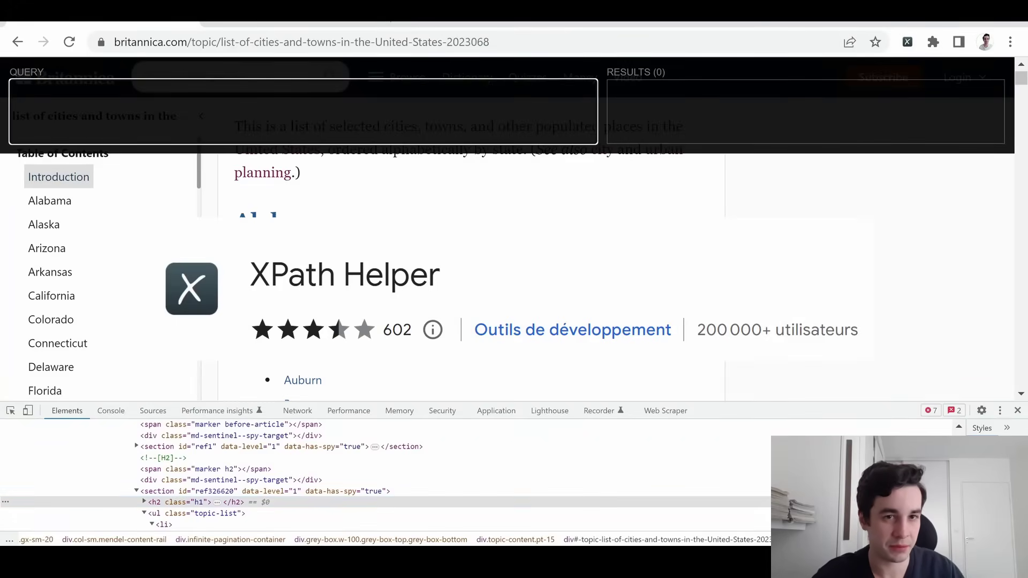
{"action": "type", "text": "//h"}
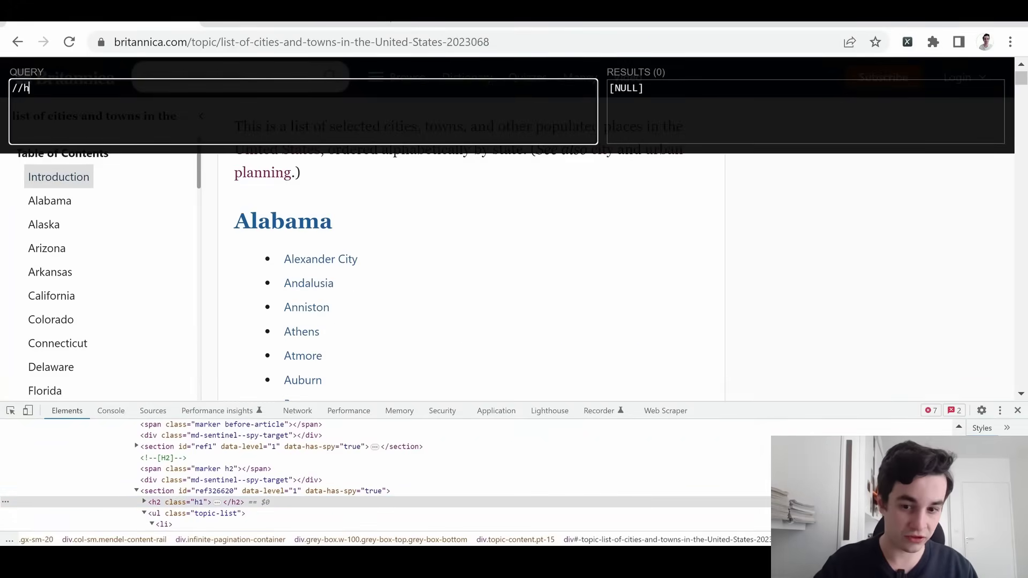
{"action": "type", "text": "2"}
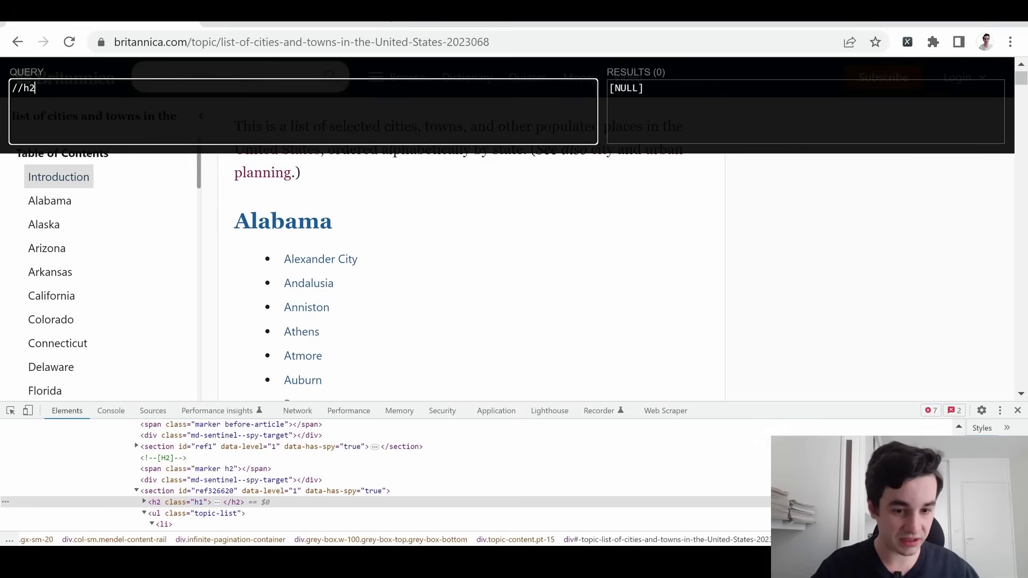
Narrow the query to the list after each heading, //h2/following-sibling::ul[1], and expand its city items
{"action": "key", "text": "alt+Tab"}
{"action": "key", "text": "Down"}
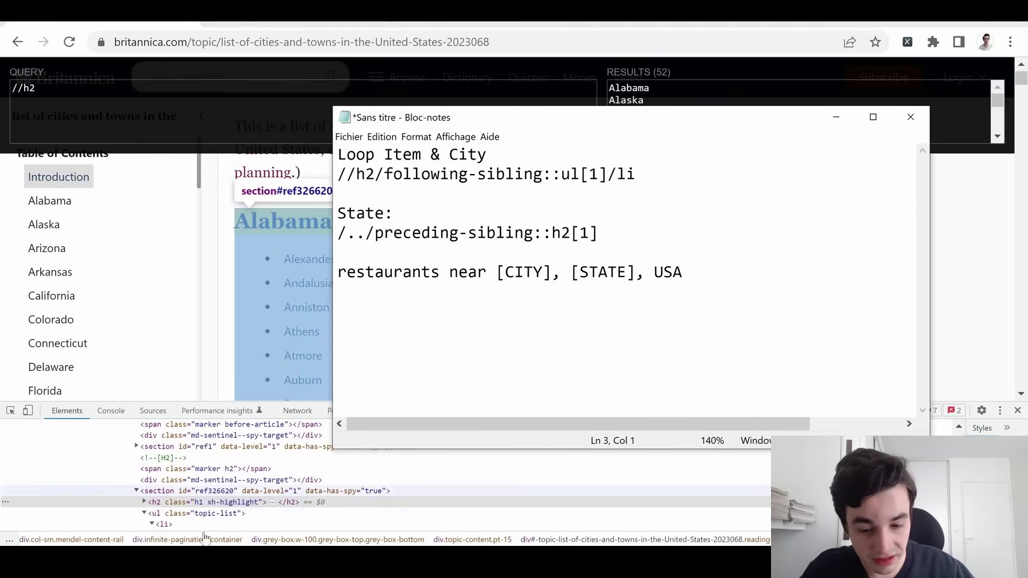
{"action": "left_click", "coordinate": [143, 513]}
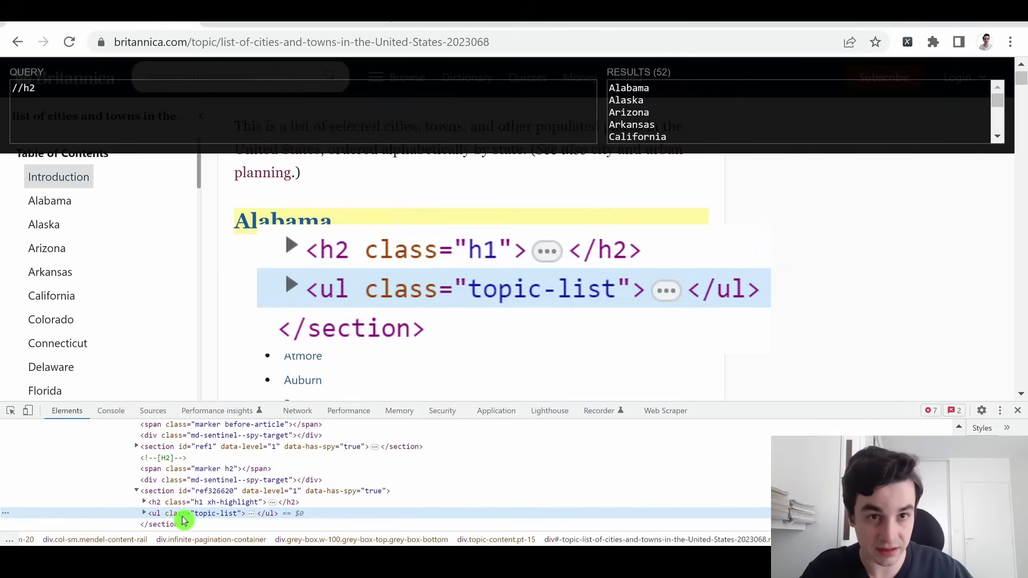
{"action": "type", "text": "/following-sibling::ul[1]"}
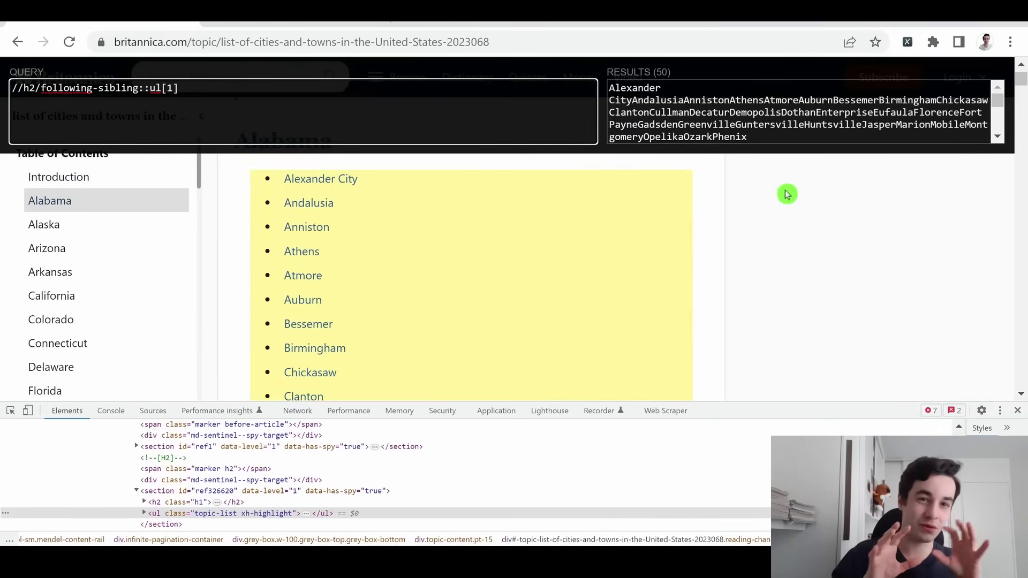
{"action": "scroll", "coordinate": [144, 463], "scroll_direction": "down", "scroll_amount": 2}
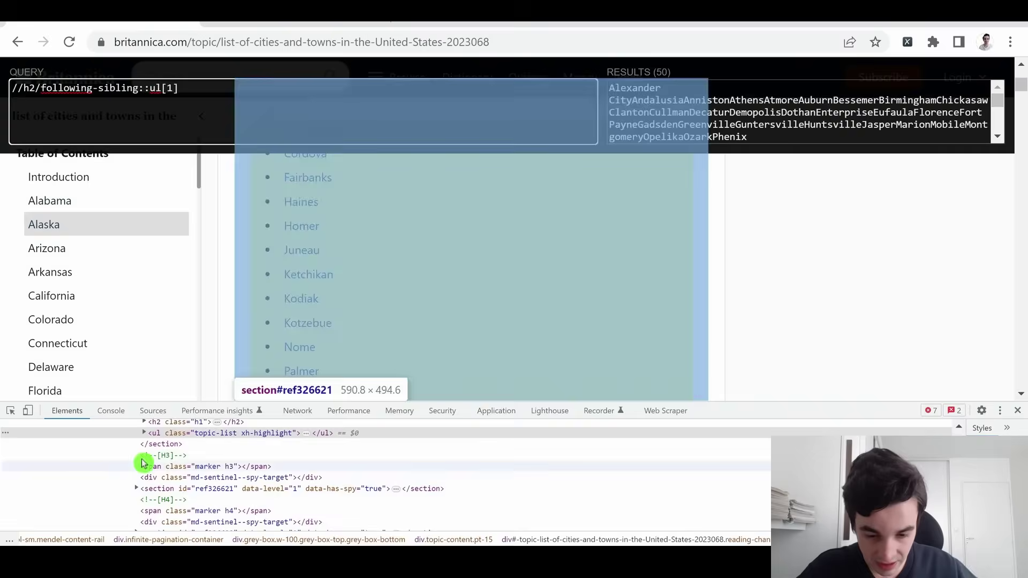
{"action": "left_click", "coordinate": [144, 432]}
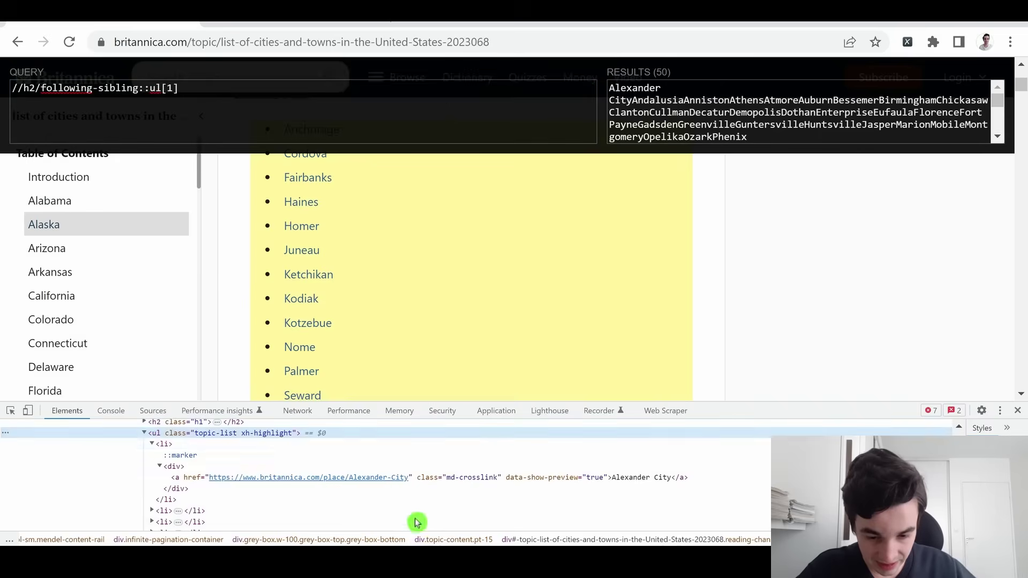
{"action": "left_click", "coordinate": [151, 444]}
Append /li to get //h2/following-sibling::ul[1]/li, matching all 1961 city entries
{"action": "key", "text": "alt+Tab"}
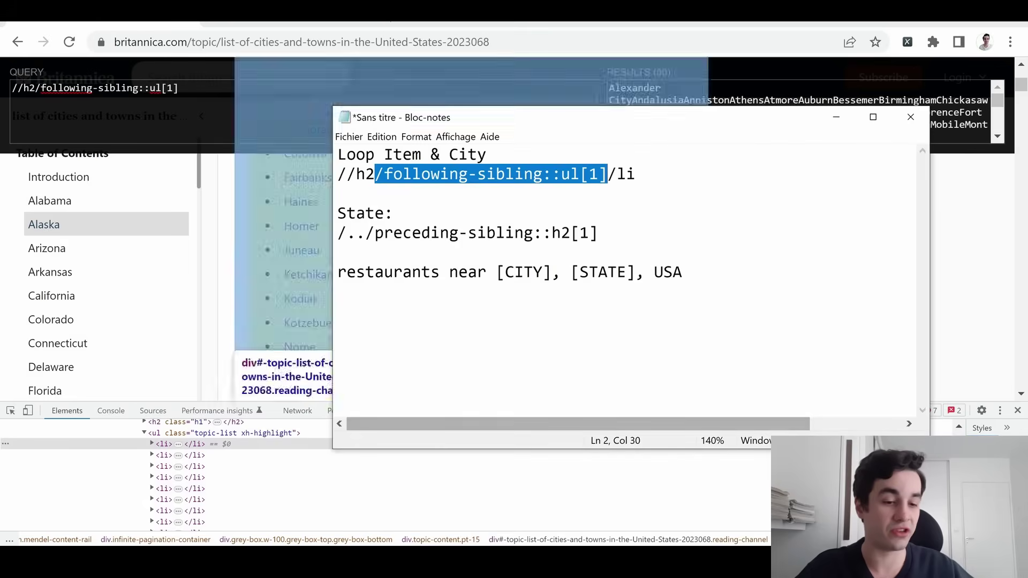
{"action": "left_click", "coordinate": [647, 177]}
{"action": "key", "text": "shift+Left"}
{"action": "key", "text": "shift+Left"}
{"action": "key", "text": "shift+Left"}
{"action": "key", "text": "Right"}
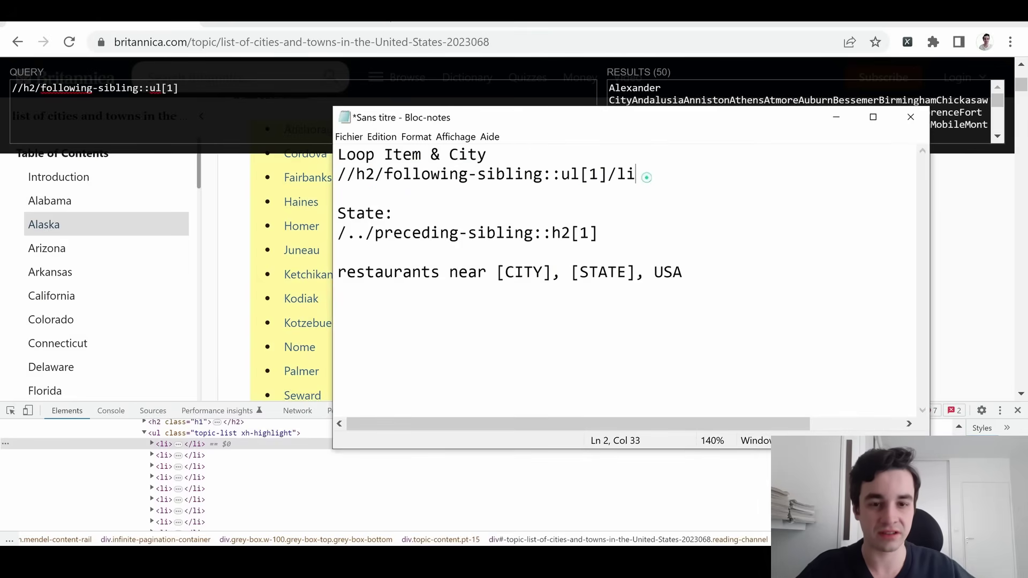
{"action": "key", "text": "alt+Tab"}
{"action": "key", "text": "ctrl+v"}
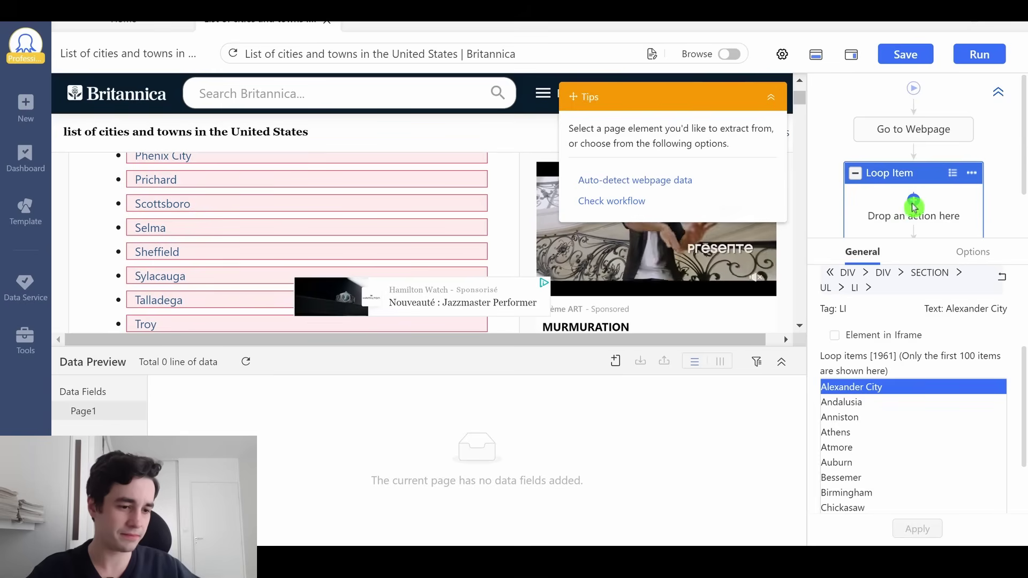
Add an Extract Data step inside the loop with a custom field named City
{"action": "left_click", "coordinate": [917, 201]}
{"action": "left_click", "coordinate": [923, 241]}
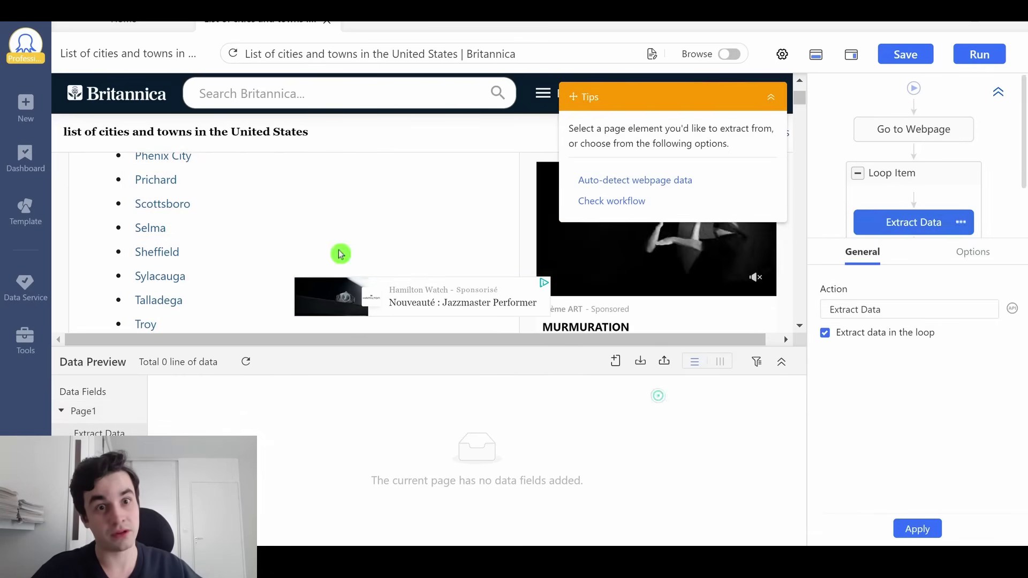
{"action": "scroll", "coordinate": [339, 252], "scroll_direction": "up", "scroll_amount": 2}
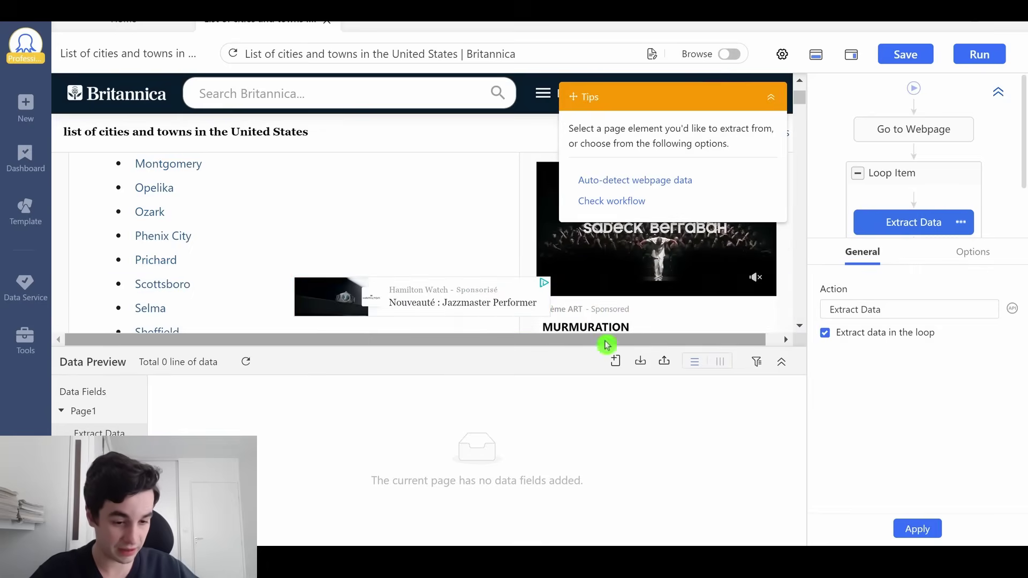
{"action": "mouse_move", "coordinate": [615, 365]}
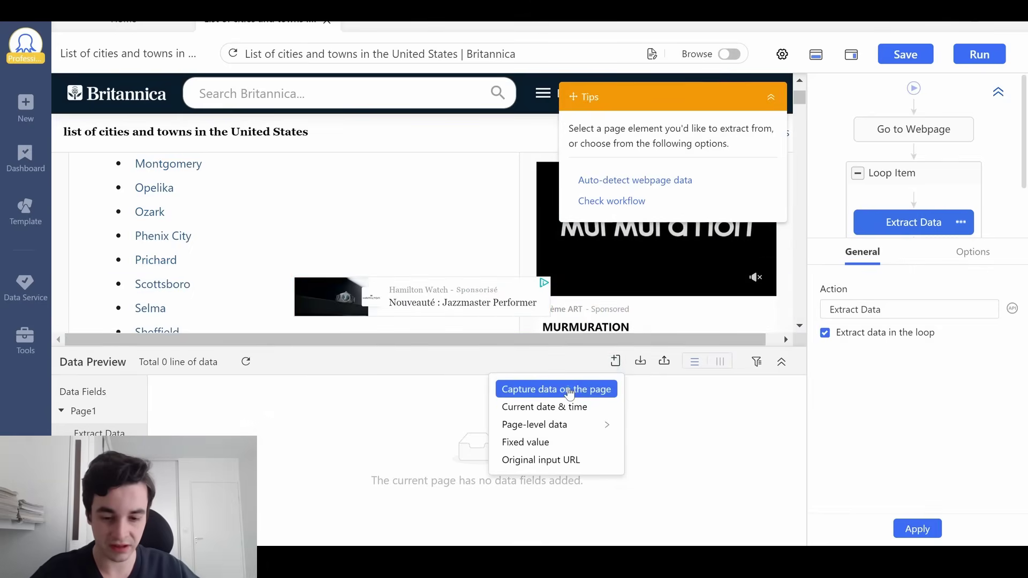
{"action": "left_click", "coordinate": [567, 389]}
{"action": "key", "text": "alt+Tab"}
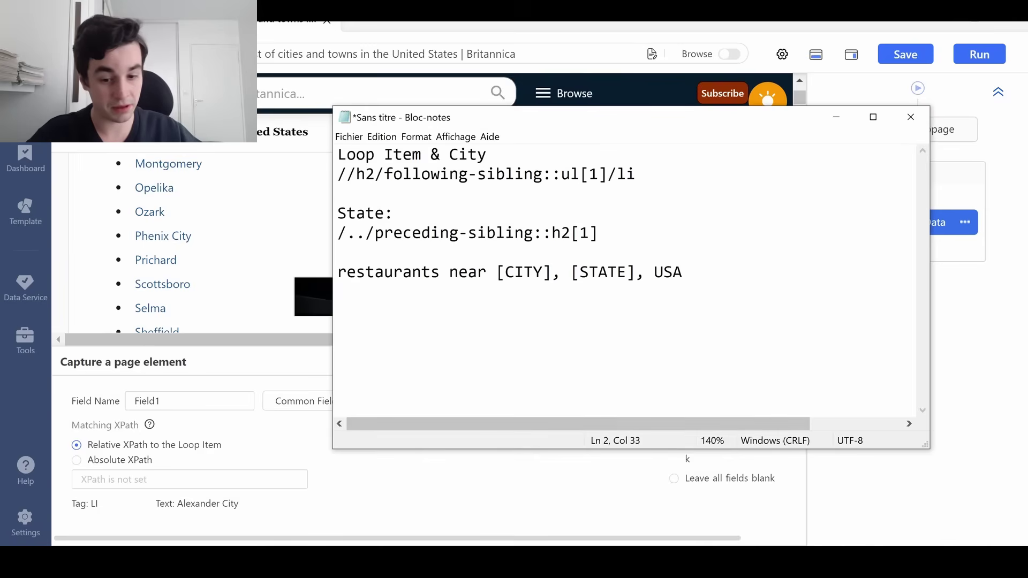
{"action": "left_click", "coordinate": [215, 401]}
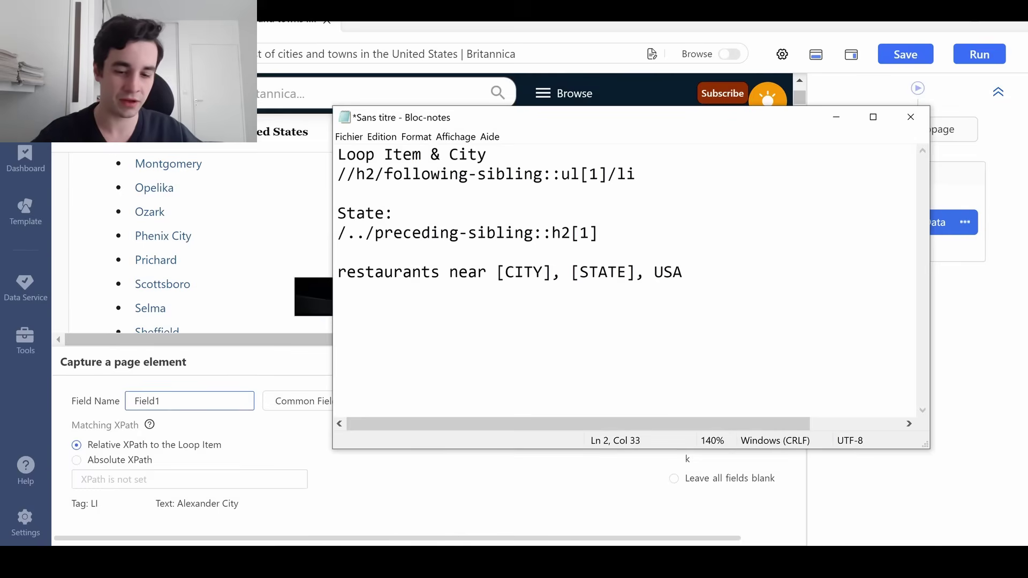
{"action": "double_click", "coordinate": [185, 397]}
{"action": "type", "text": "Ci"}
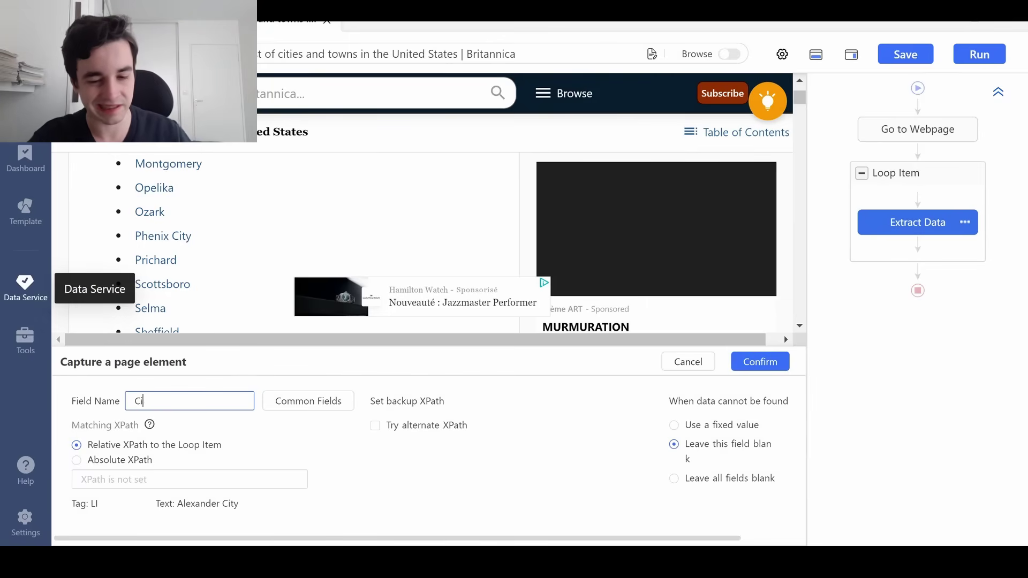
{"action": "type", "text": "ty"}
{"action": "left_click", "coordinate": [770, 363]}
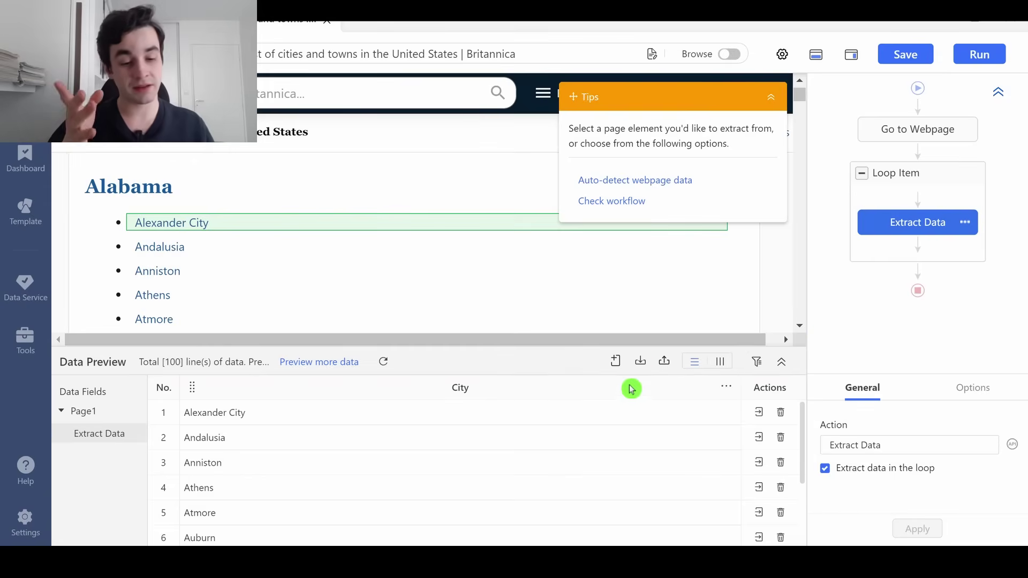
Add a State field with relative XPath /../preceding-sibling::h2[1], previewing rows like Atmore, Alabama
{"action": "left_click", "coordinate": [616, 361]}
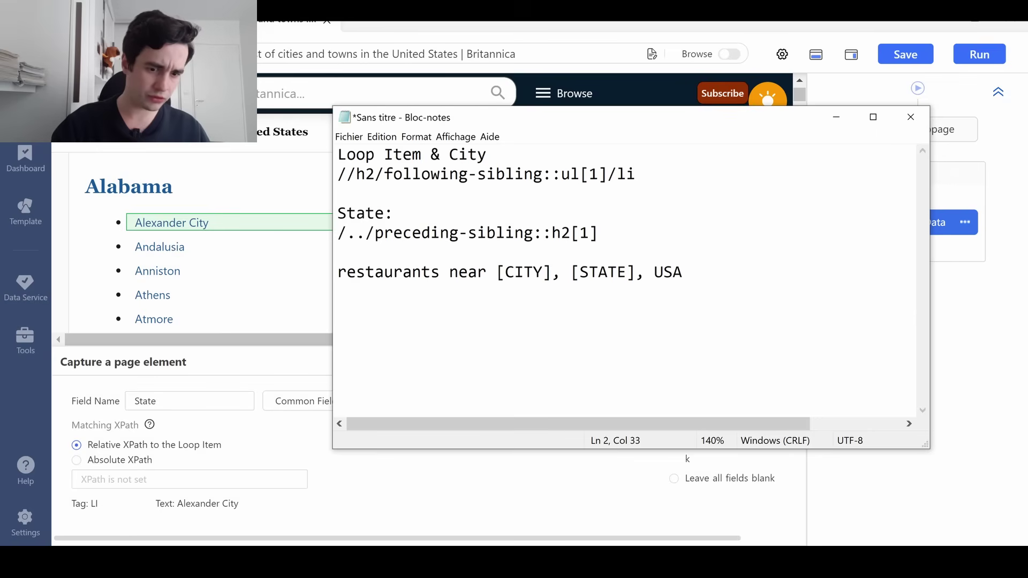
{"action": "key", "text": "Down"}
{"action": "key", "text": "Down"}
{"action": "key", "text": "Down"}
{"action": "key", "text": "shift+Home"}
{"action": "key", "text": "ctrl+c"}
{"action": "left_click", "coordinate": [225, 474]}
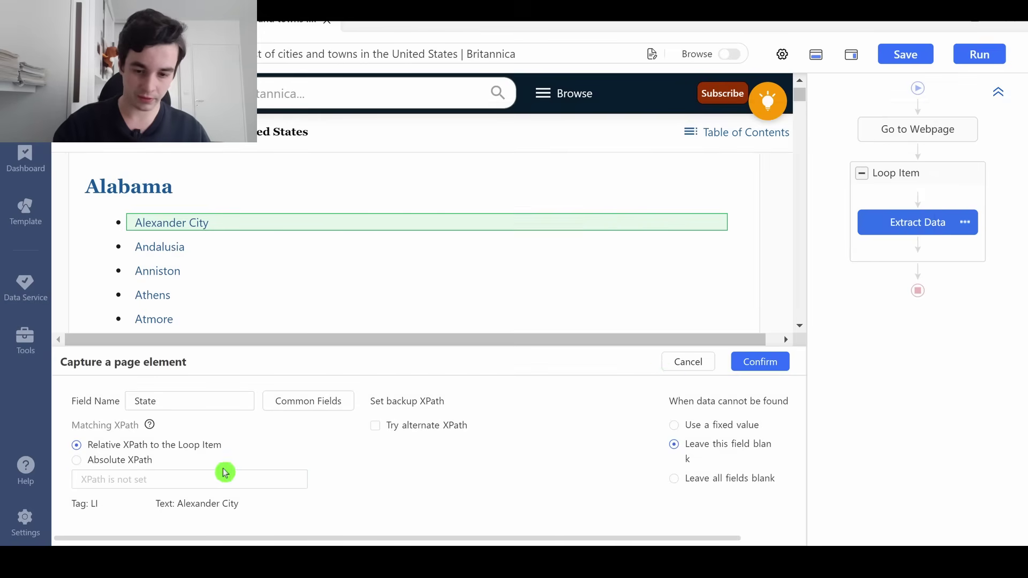
{"action": "key", "text": "ctrl+v"}
{"action": "left_click", "coordinate": [758, 369]}
{"action": "left_click", "coordinate": [904, 173]}
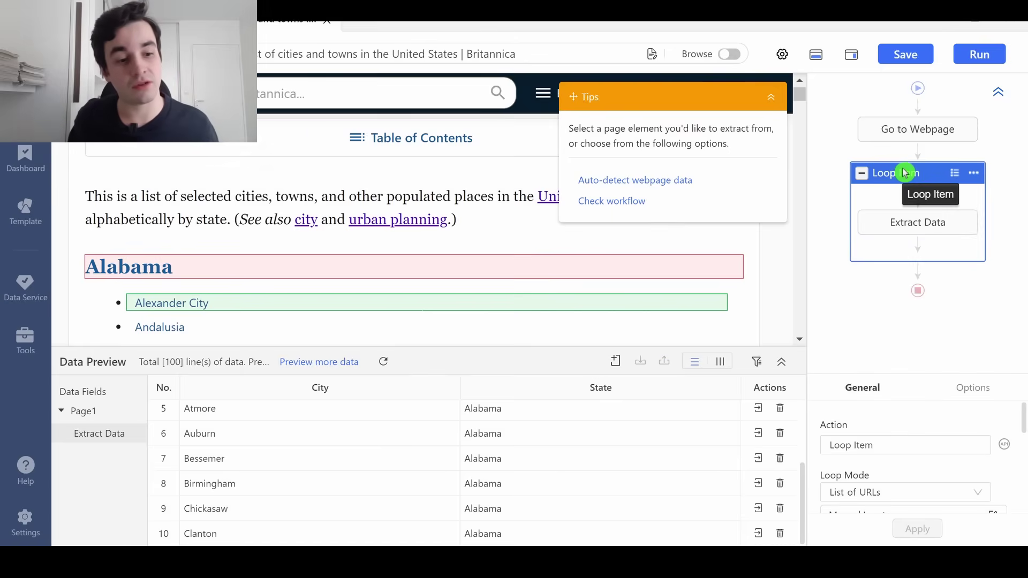
Make the Loop Item wait 5s before each action
{"action": "left_click", "coordinate": [960, 390]}
{"action": "left_click", "coordinate": [892, 440]}
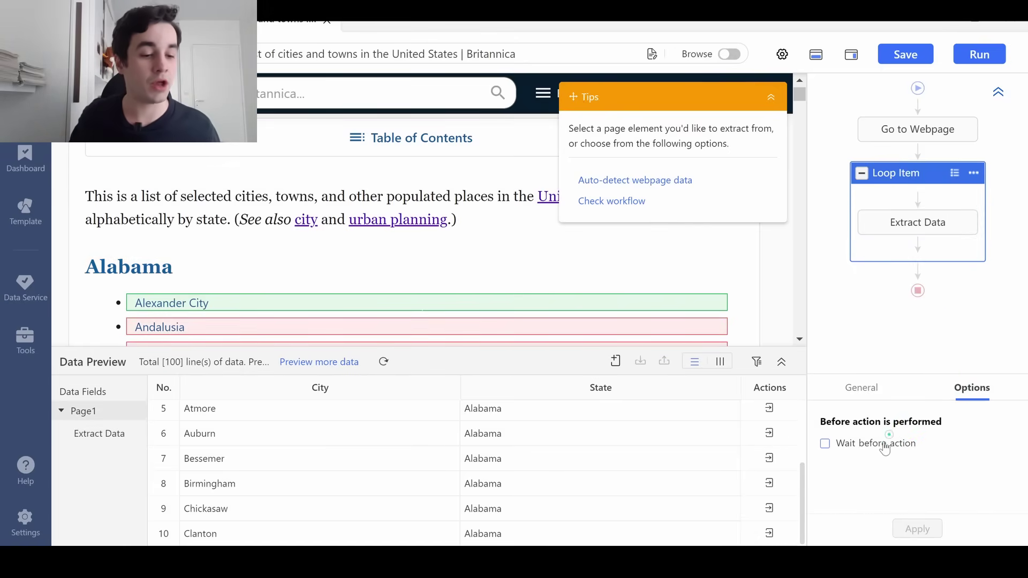
{"action": "left_click", "coordinate": [959, 442]}
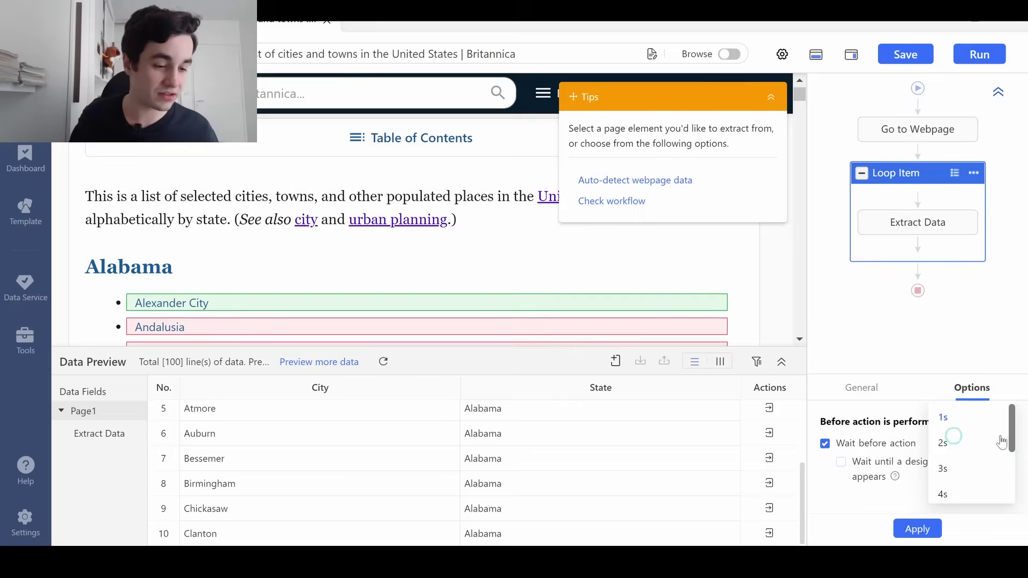
{"action": "left_click_drag", "start_coordinate": [1013, 426], "coordinate": [1013, 443]}
{"action": "left_click", "coordinate": [950, 479]}
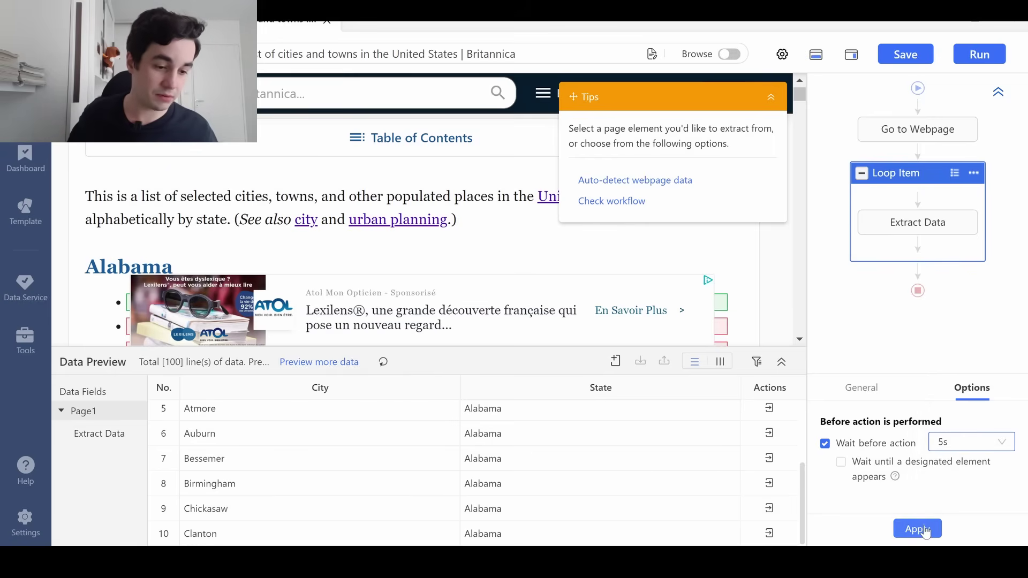
{"action": "left_click", "coordinate": [917, 529]}
Run the task locally and export the 1961 extracted city and state rows to Excel
{"action": "left_click", "coordinate": [973, 57]}
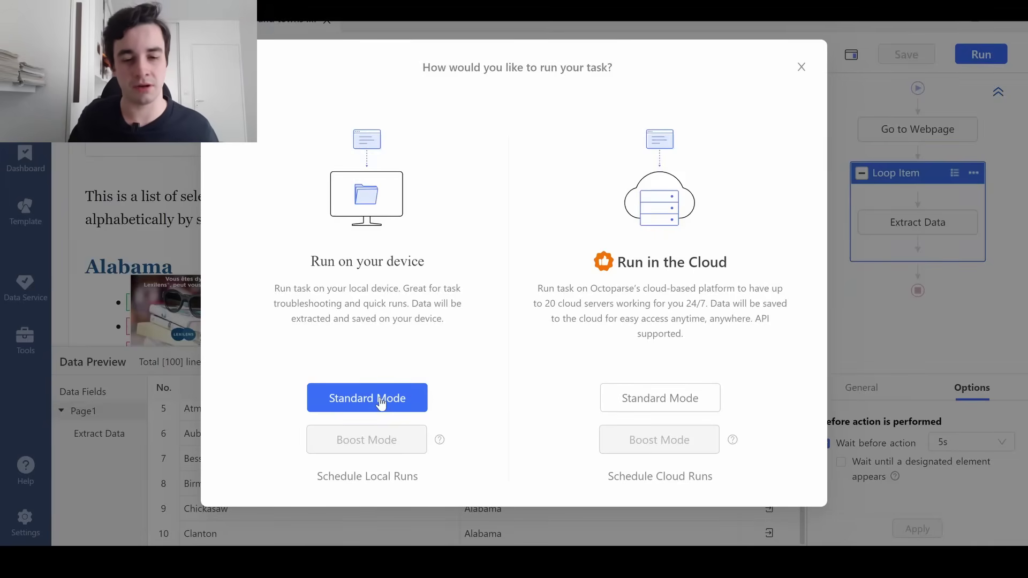
{"action": "left_click", "coordinate": [382, 403]}
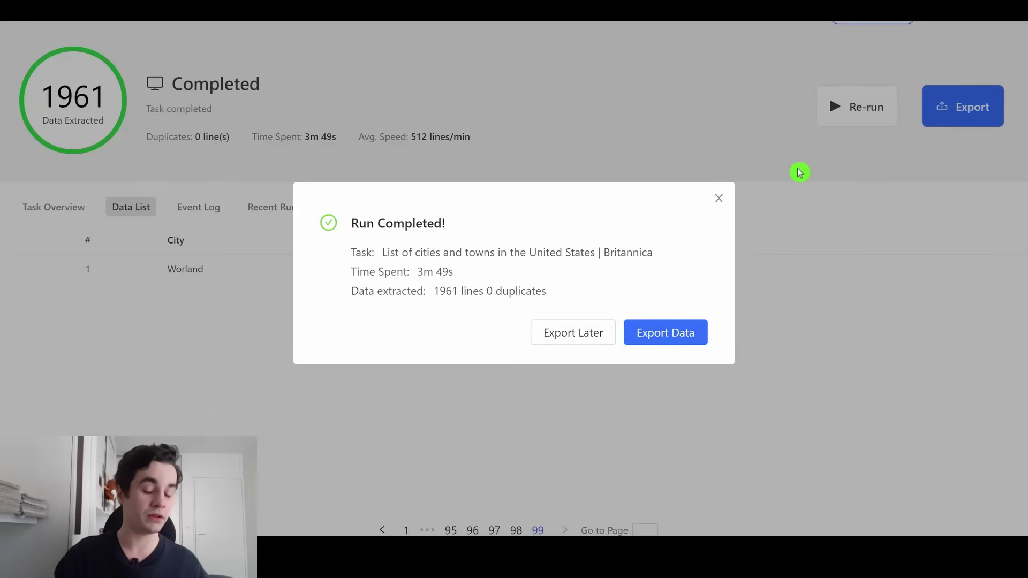
{"action": "left_click", "coordinate": [670, 322]}
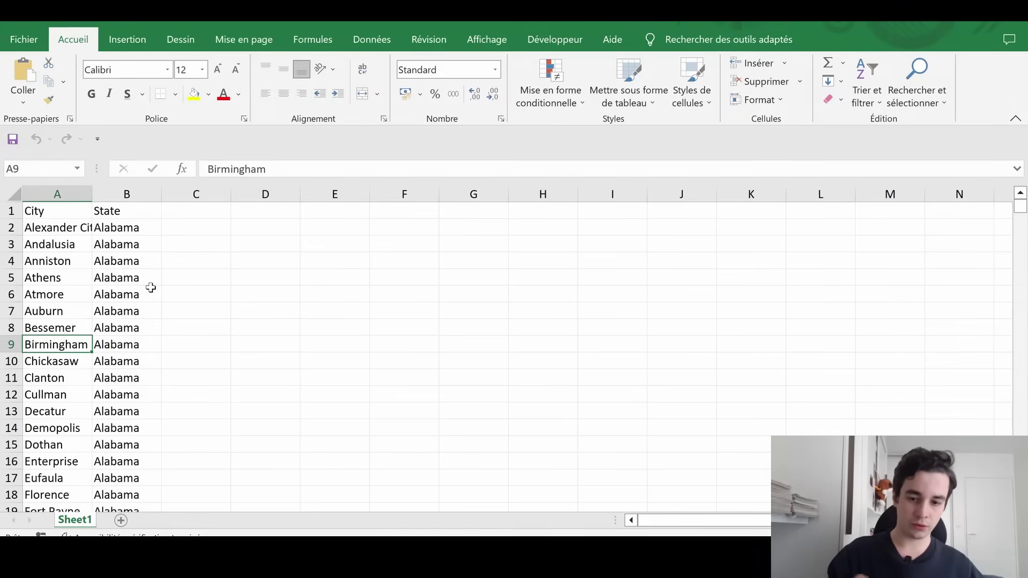
Switch between Cities_Keywords_USA.xlsx and Cities United States.xlsx in Excel to compare their contents
{"action": "scroll", "coordinate": [151, 288], "scroll_direction": "down", "scroll_amount": 9}
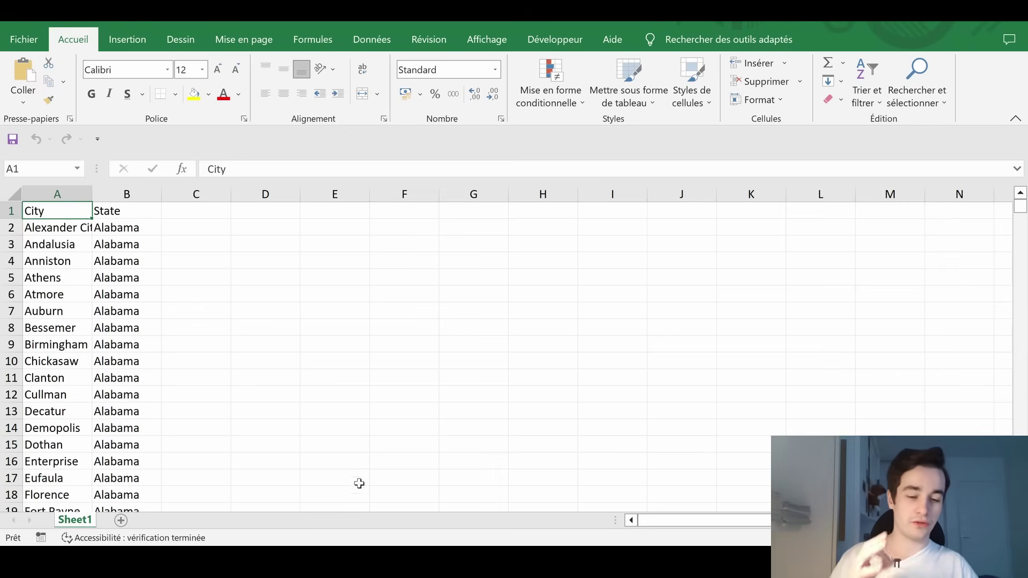
{"action": "mouse_move", "coordinate": [459, 544]}
{"action": "left_click", "coordinate": [527, 474]}
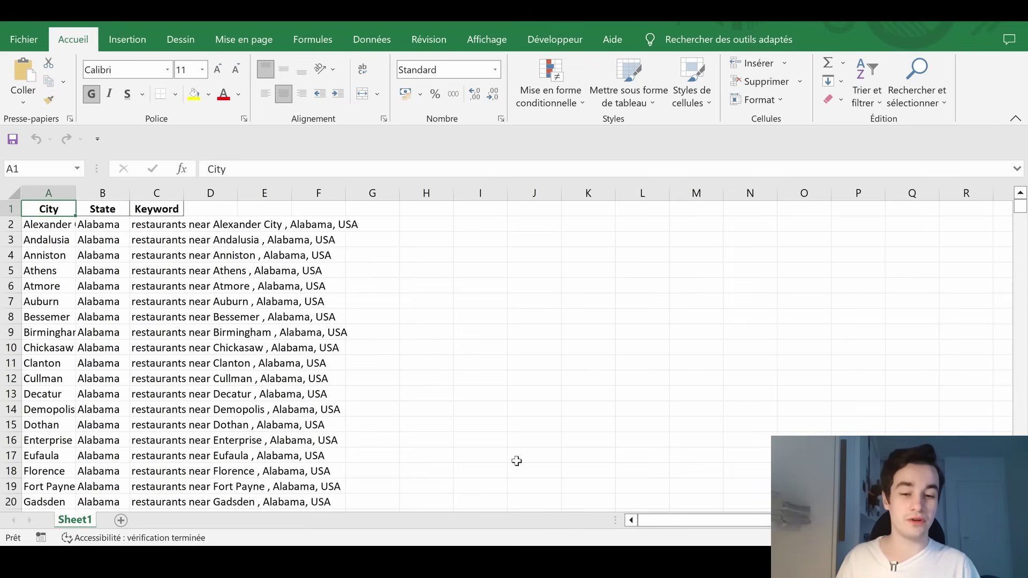
{"action": "mouse_move", "coordinate": [459, 543]}
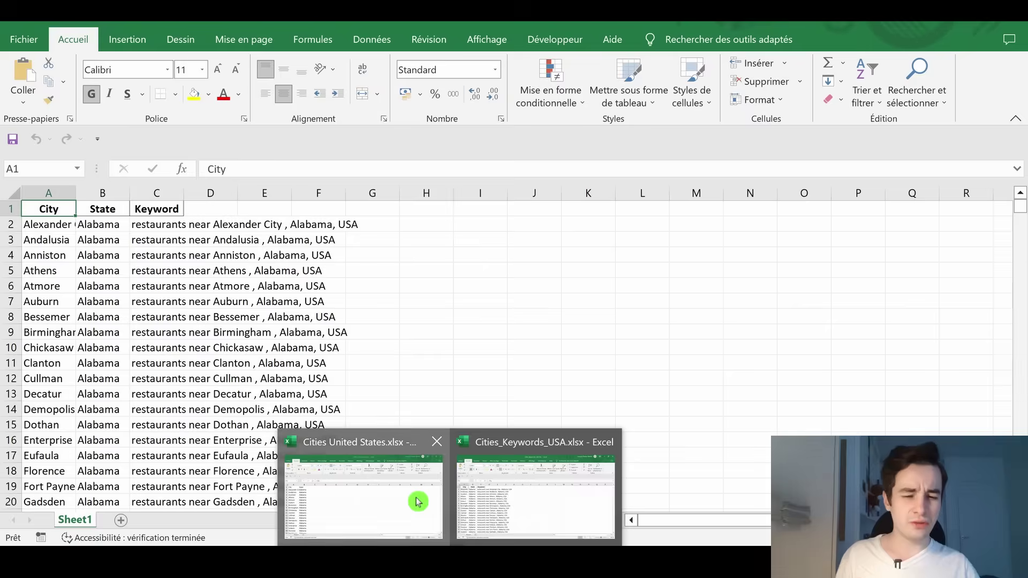
{"action": "left_click", "coordinate": [415, 497]}
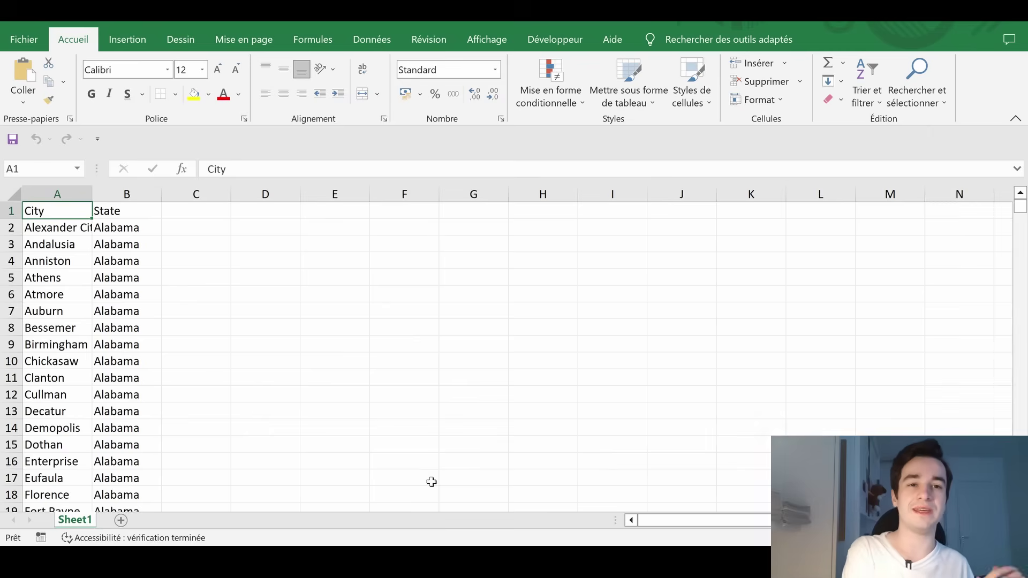
{"action": "key", "text": "alt+Tab"}
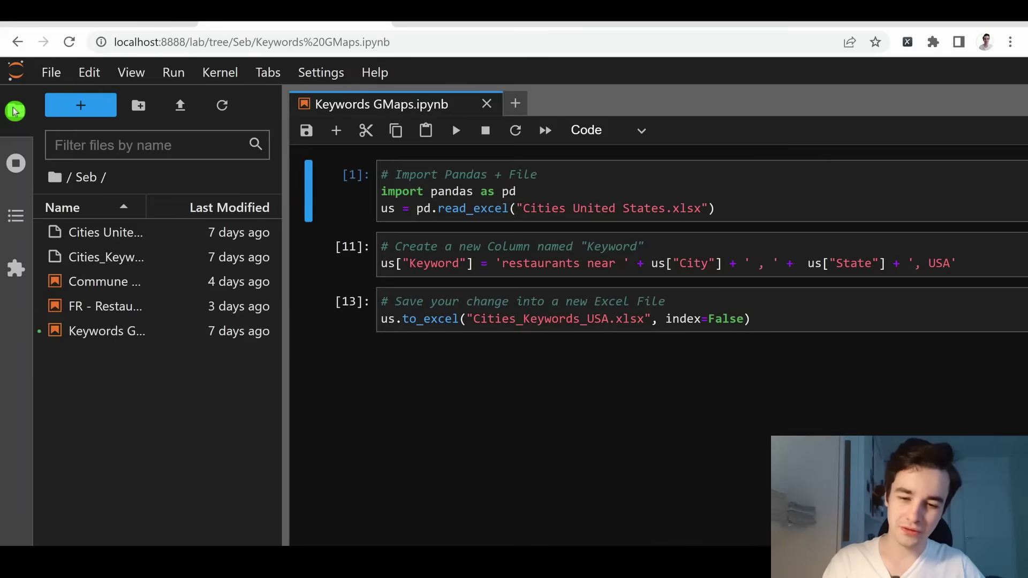
Close the Launcher tab and hide the file browser sidebar in JupyterLab
{"action": "left_click", "coordinate": [75, 110]}
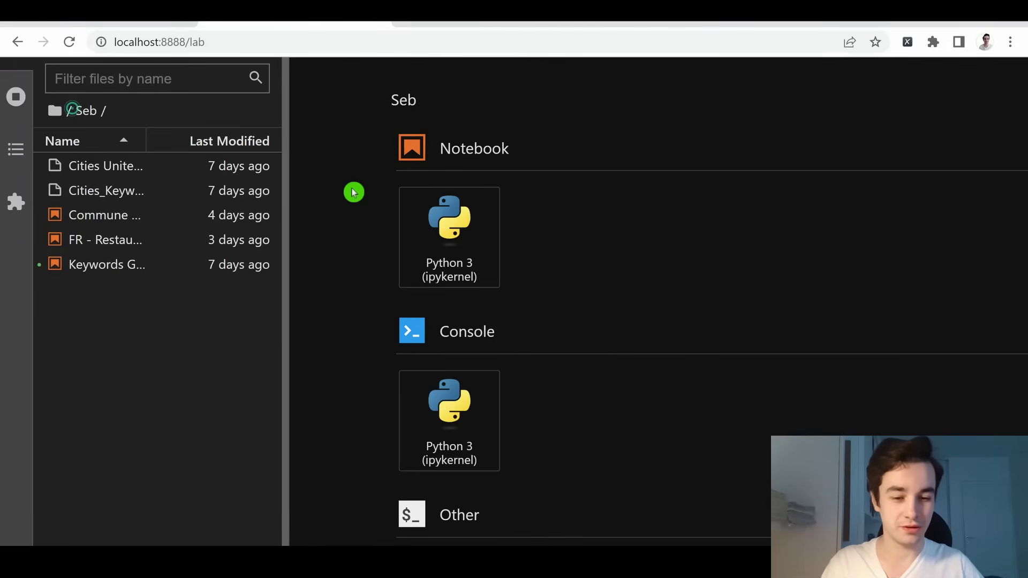
{"action": "left_click", "coordinate": [700, 103]}
{"action": "left_click", "coordinate": [16, 110]}
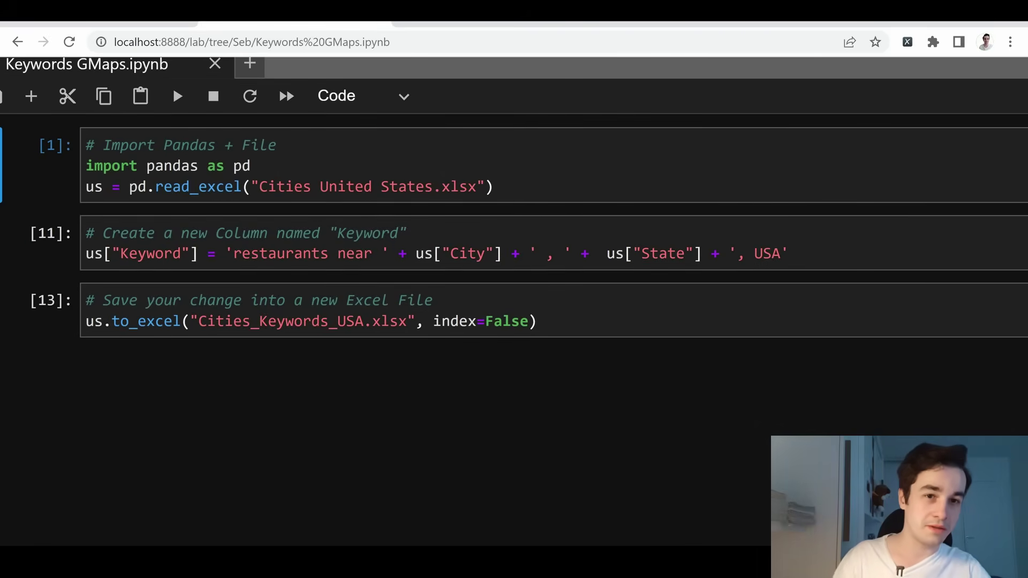
Re-run the import cell and display us in a new cell: City and State, 1961 rows × 2 columns
{"action": "key", "text": "shift+Return"}
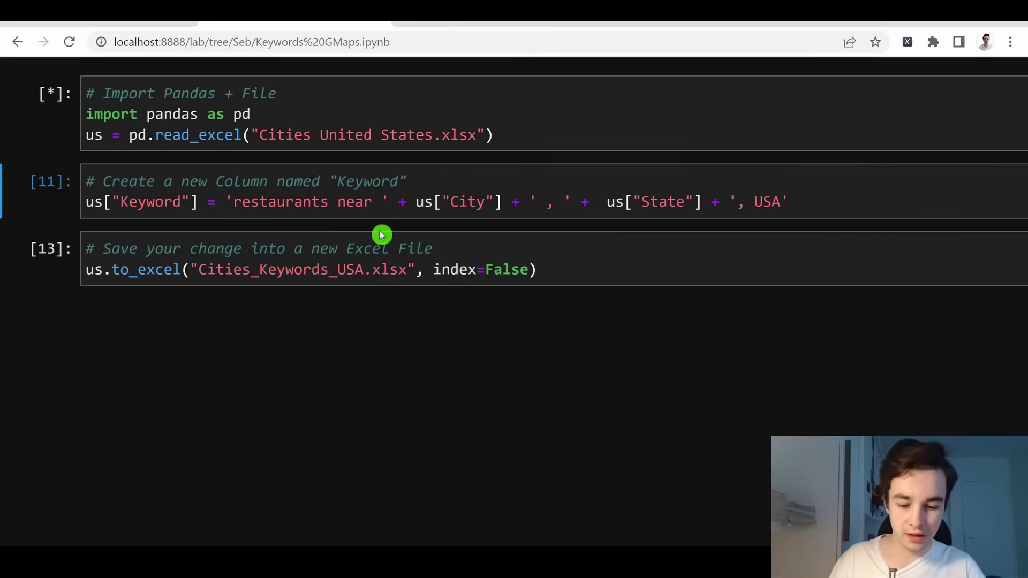
{"action": "key", "text": "a"}
{"action": "key", "text": "Return"}
{"action": "type", "text": "us"}
{"action": "key", "text": "shift+Return"}
{"action": "scroll", "coordinate": [264, 246], "scroll_direction": "down", "scroll_amount": 5}
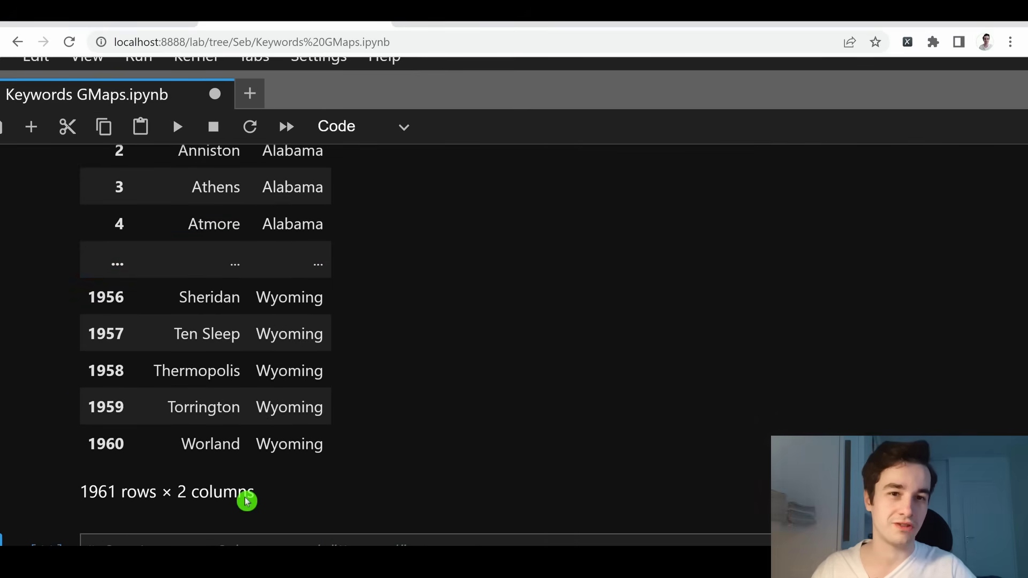
{"action": "scroll", "coordinate": [246, 501], "scroll_direction": "down", "scroll_amount": 4}
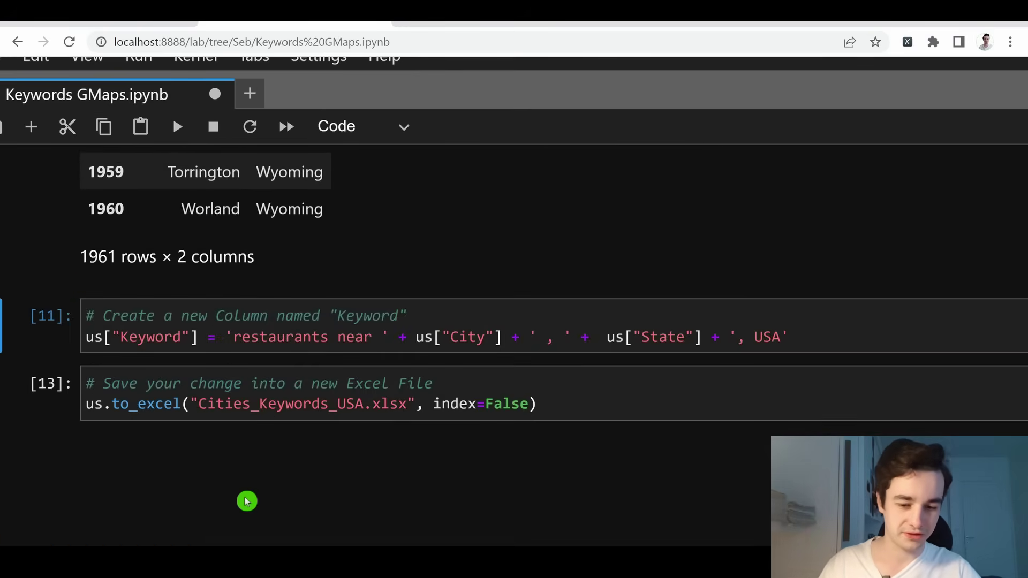
{"action": "left_click", "coordinate": [278, 336]}
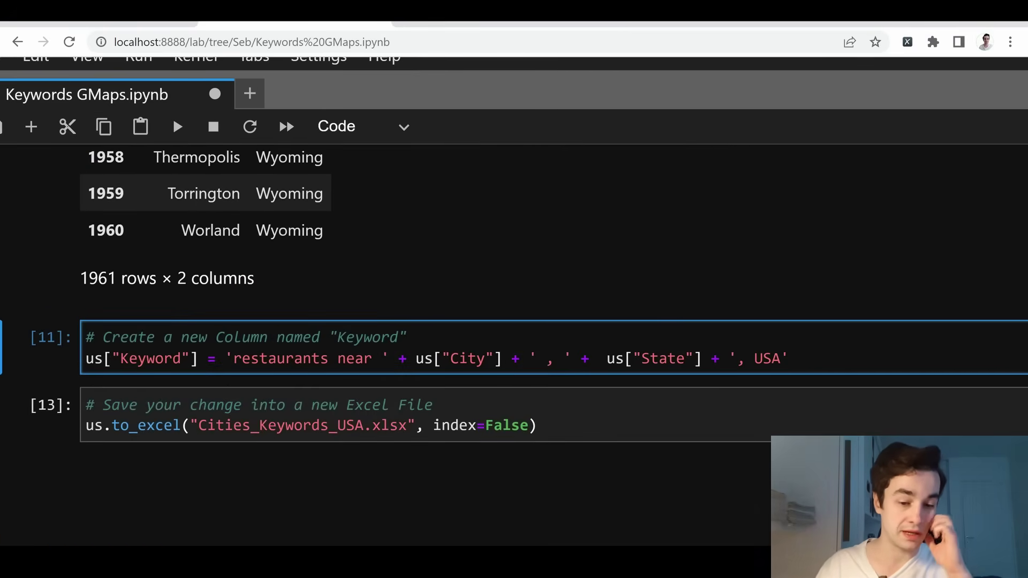
Delete the space before the comma in the Keyword formula and rerun the cells
{"action": "scroll", "coordinate": [514, 321], "scroll_direction": "down", "scroll_amount": 1}
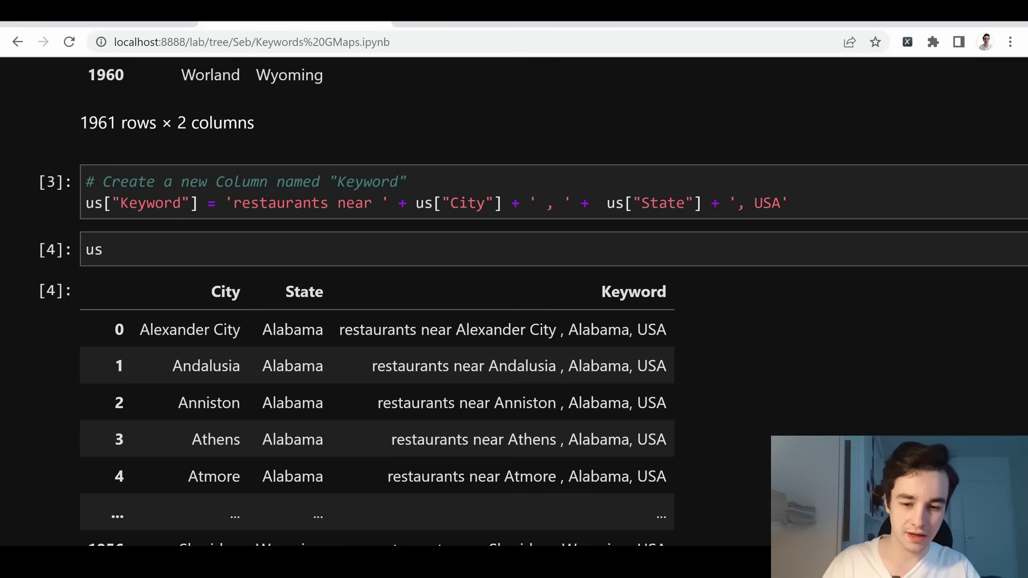
{"action": "scroll", "coordinate": [514, 321], "scroll_direction": "down", "scroll_amount": 1}
{"action": "scroll", "coordinate": [698, 264], "scroll_direction": "down", "scroll_amount": 2}
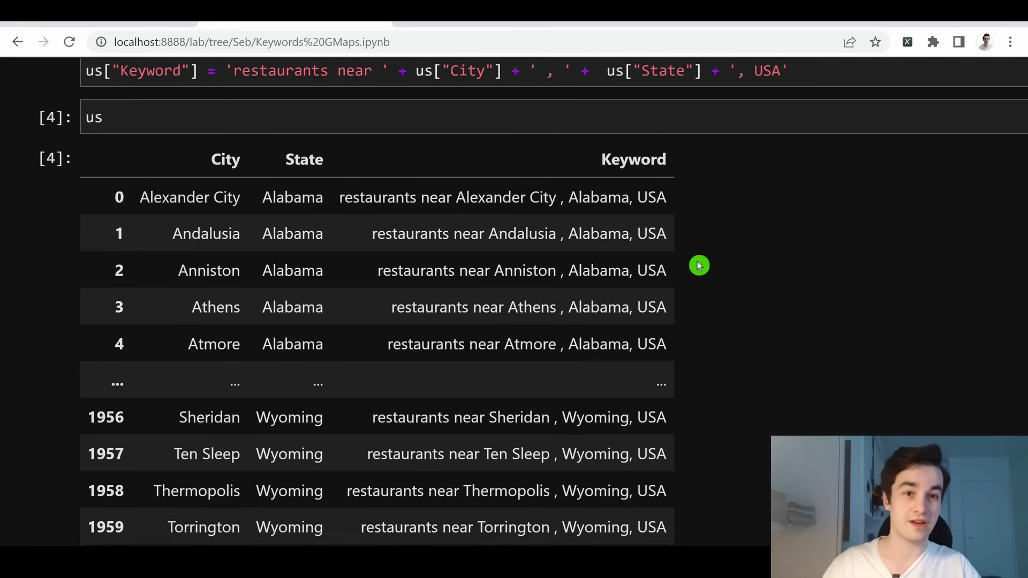
{"action": "scroll", "coordinate": [699, 266], "scroll_direction": "up", "scroll_amount": 1}
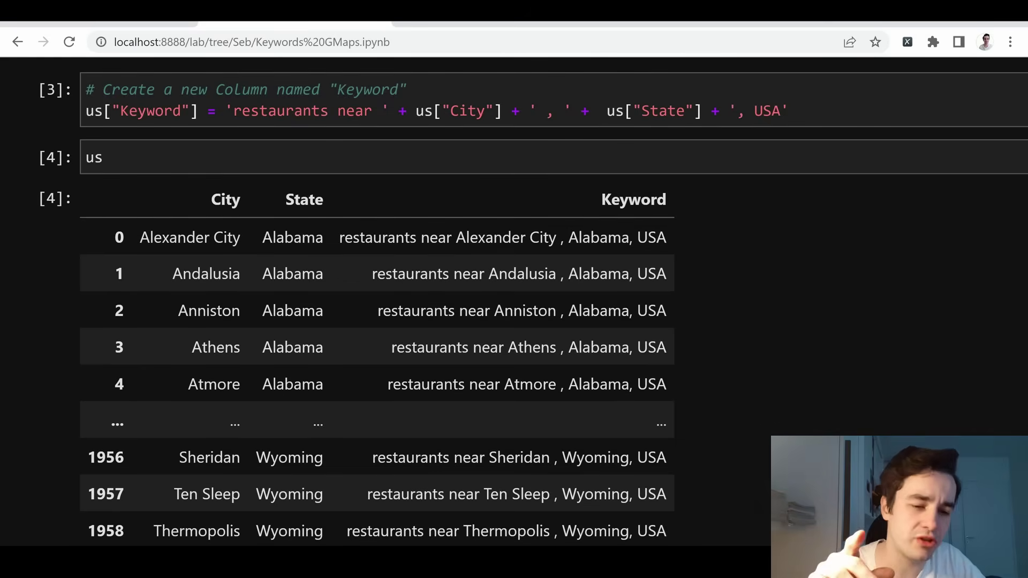
{"action": "left_click", "coordinate": [547, 111]}
{"action": "key", "text": "BackSpace"}
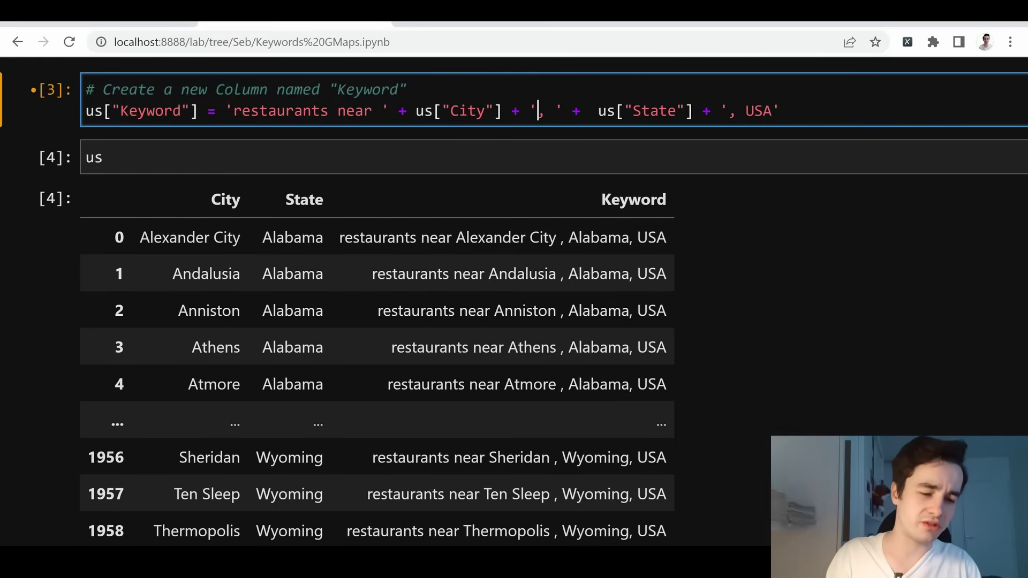
{"action": "key", "text": "shift+Return"}
{"action": "key", "text": "shift+Return"}
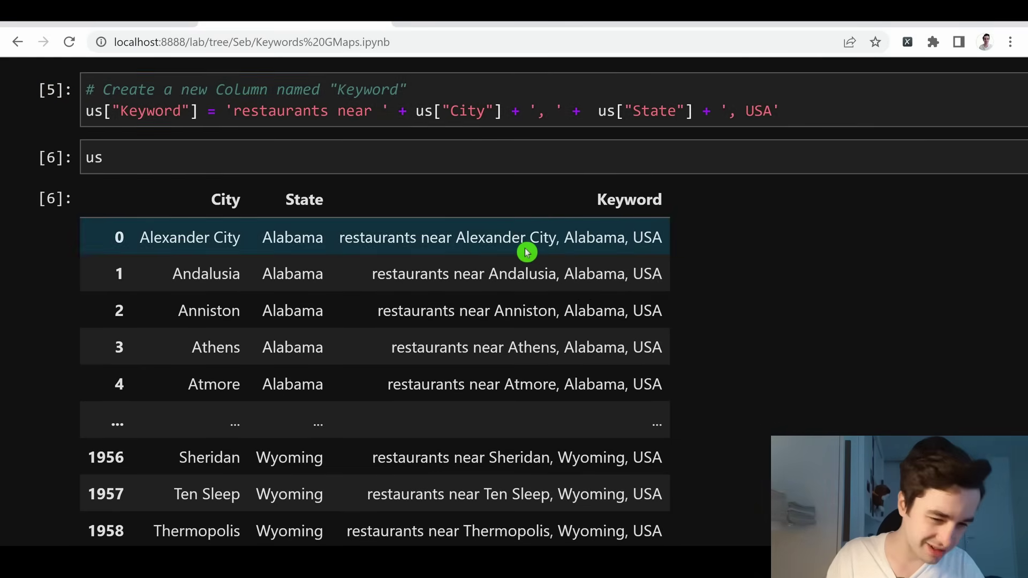
Move down to the to_excel cell that saves the keyword workbook
{"action": "scroll", "coordinate": [675, 298], "scroll_direction": "down", "scroll_amount": 6}
{"action": "scroll", "coordinate": [675, 297], "scroll_direction": "down", "scroll_amount": 1}
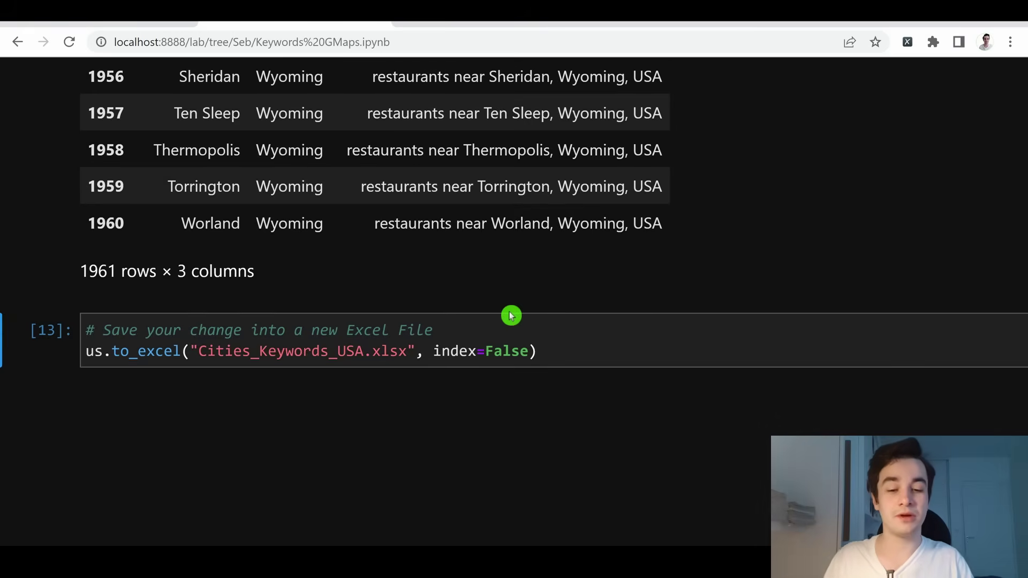
{"action": "left_click", "coordinate": [520, 351]}
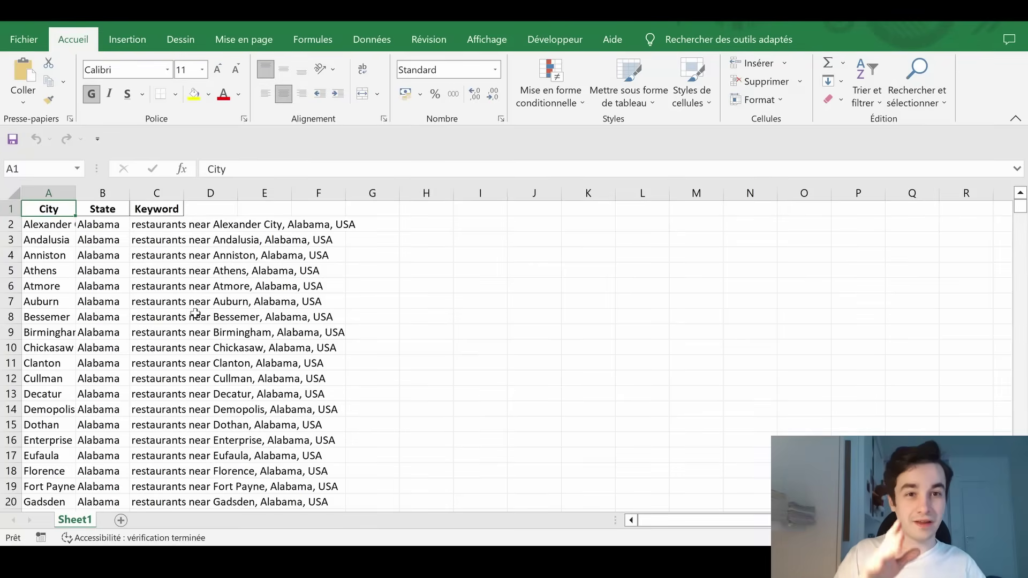
Scroll through the Keyword column of Cities_Keywords_USA.xlsx to check the cleaned keywords
{"action": "scroll", "coordinate": [195, 312], "scroll_direction": "down", "scroll_amount": 5}
{"action": "scroll", "coordinate": [195, 312], "scroll_direction": "up", "scroll_amount": 5}
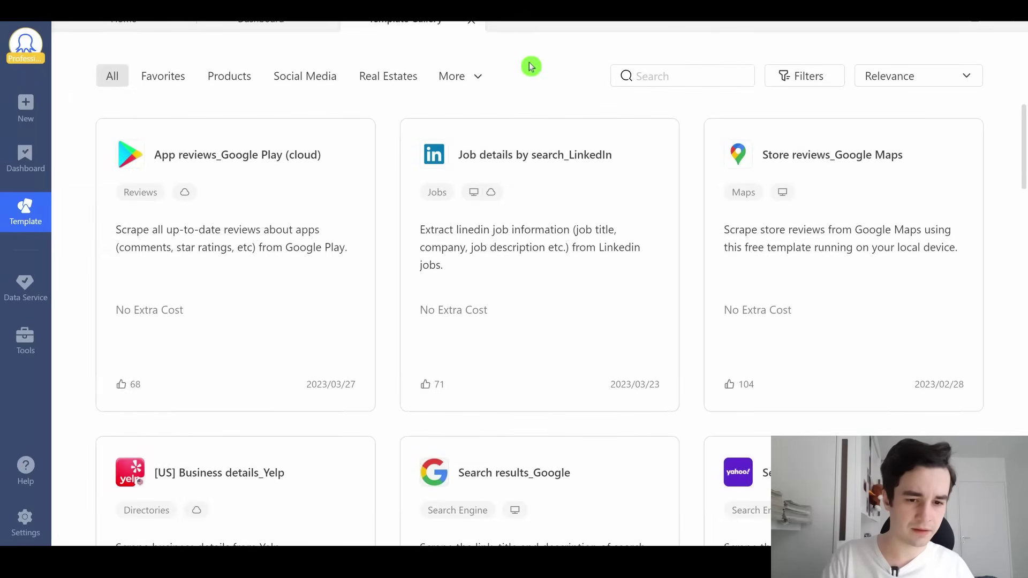
Filter templates to Google Maps and start a task from Store details by keyword_Google Maps
{"action": "left_click", "coordinate": [476, 75]}
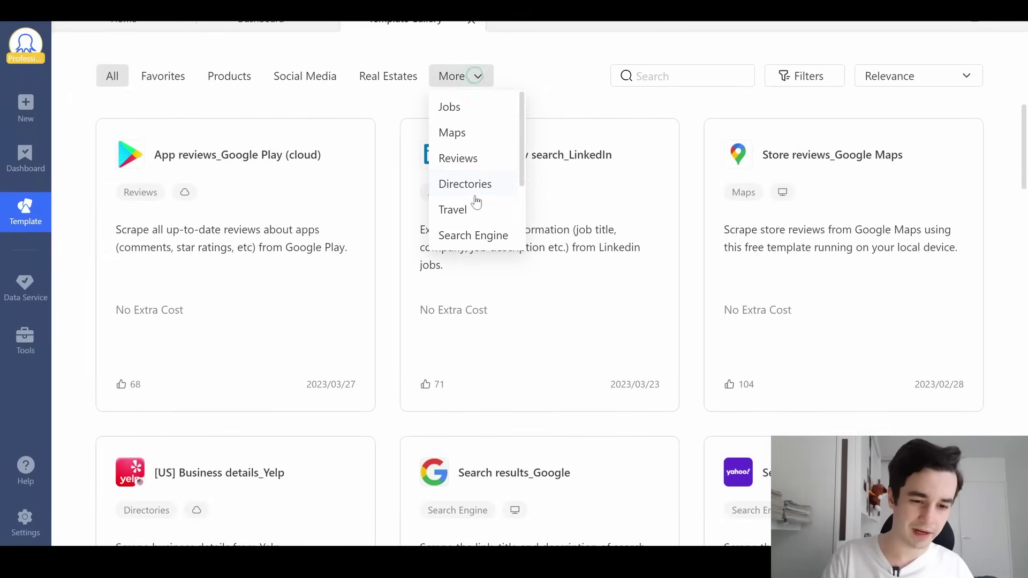
{"action": "scroll", "coordinate": [474, 193], "scroll_direction": "down", "scroll_amount": 2}
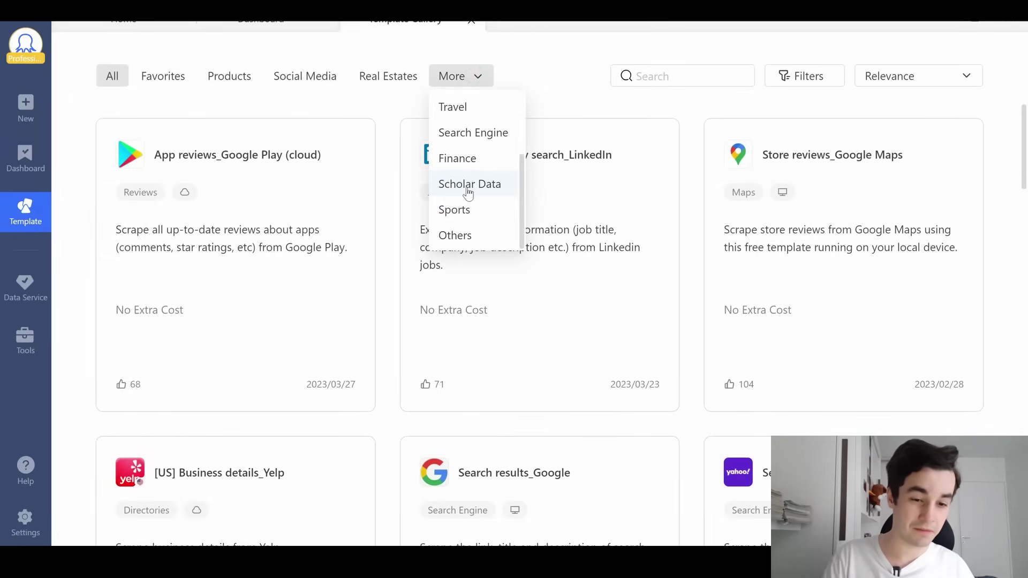
{"action": "left_click", "coordinate": [472, 133]}
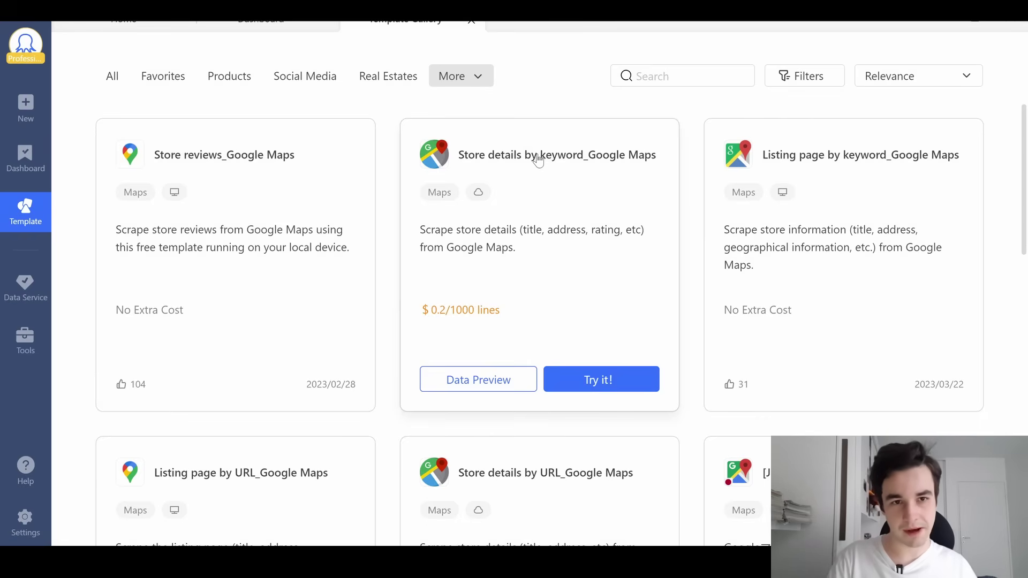
{"action": "left_click", "coordinate": [601, 381]}
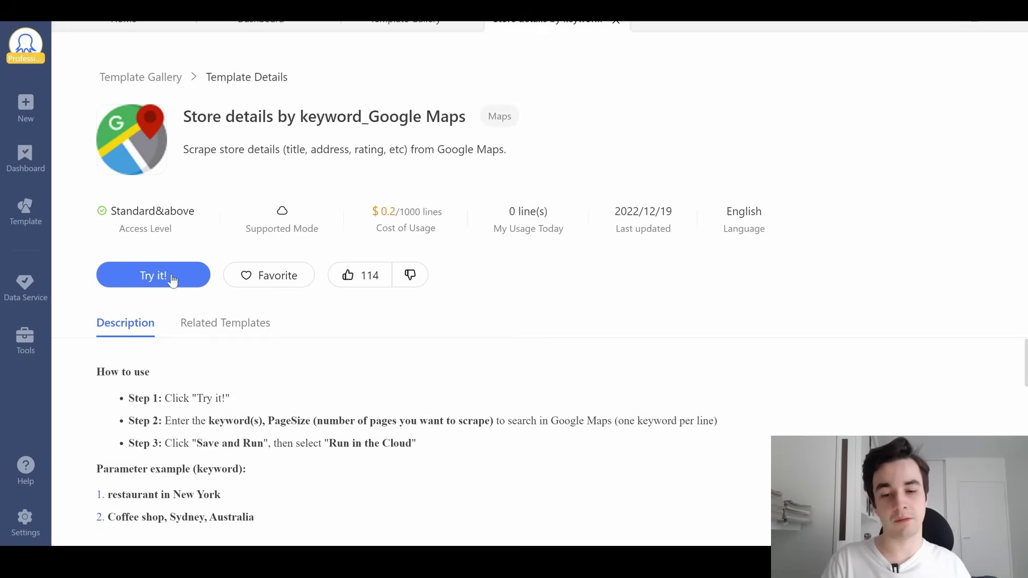
{"action": "left_click", "coordinate": [171, 277]}
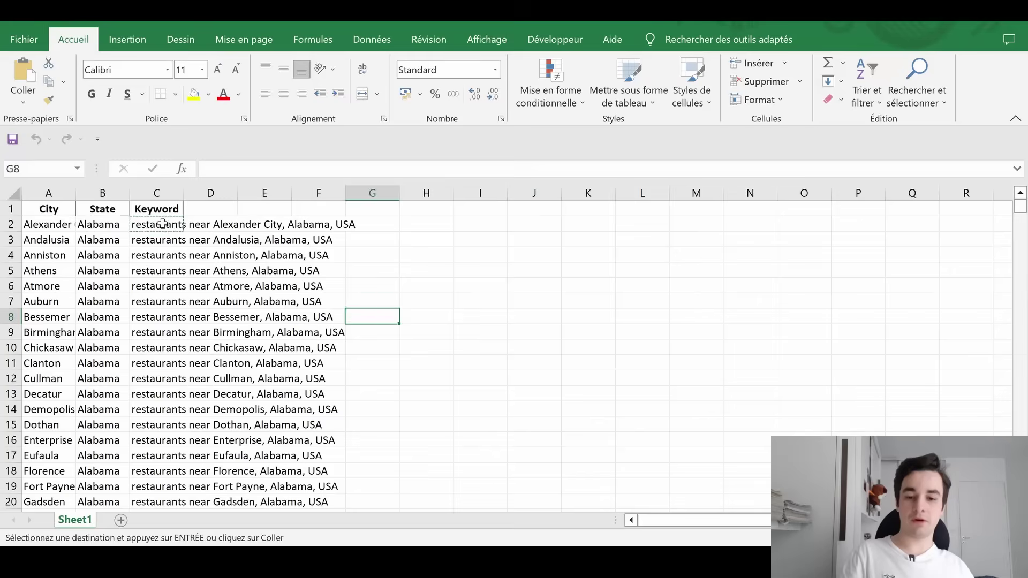
Copy the first eight keywords from column C into the task's keyword box
{"action": "left_click", "coordinate": [157, 225]}
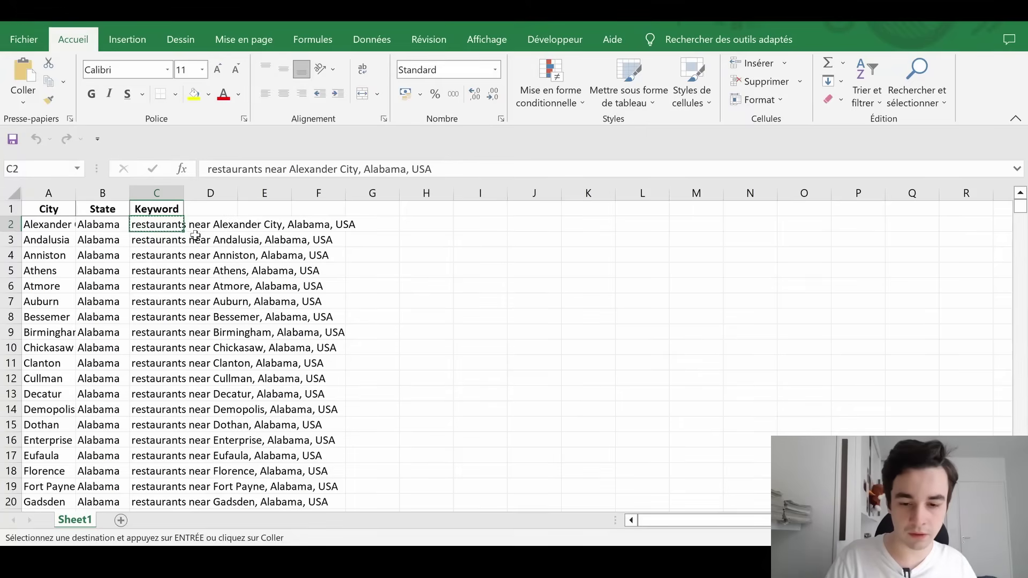
{"action": "left_click_drag", "start_coordinate": [174, 225], "coordinate": [161, 332]}
{"action": "key", "text": "ctrl+c"}
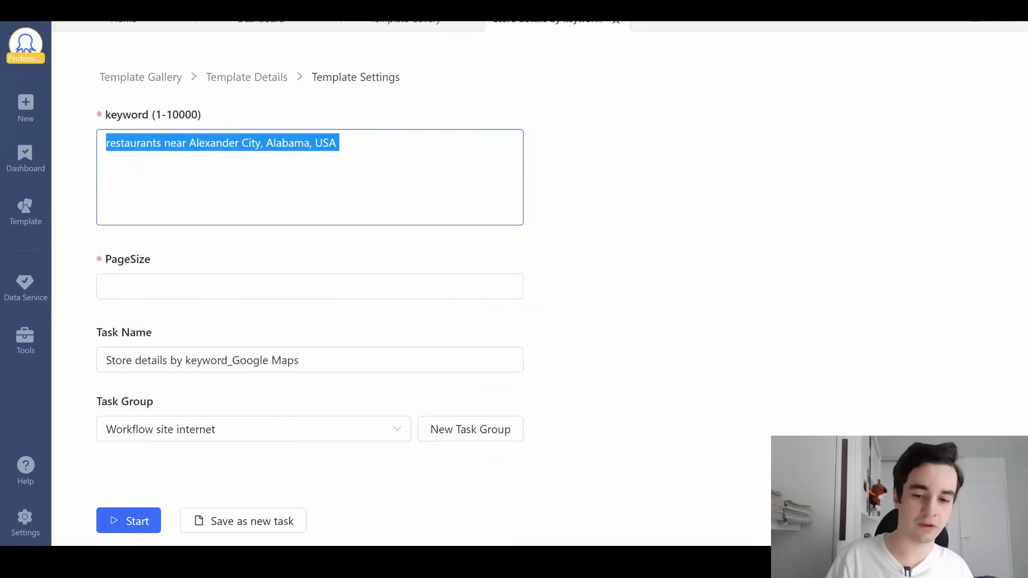
{"action": "key", "text": "ctrl+v"}
Set PageSize to 100, rename the task Store details by keyword_Test, and start it
{"action": "left_click", "coordinate": [200, 287]}
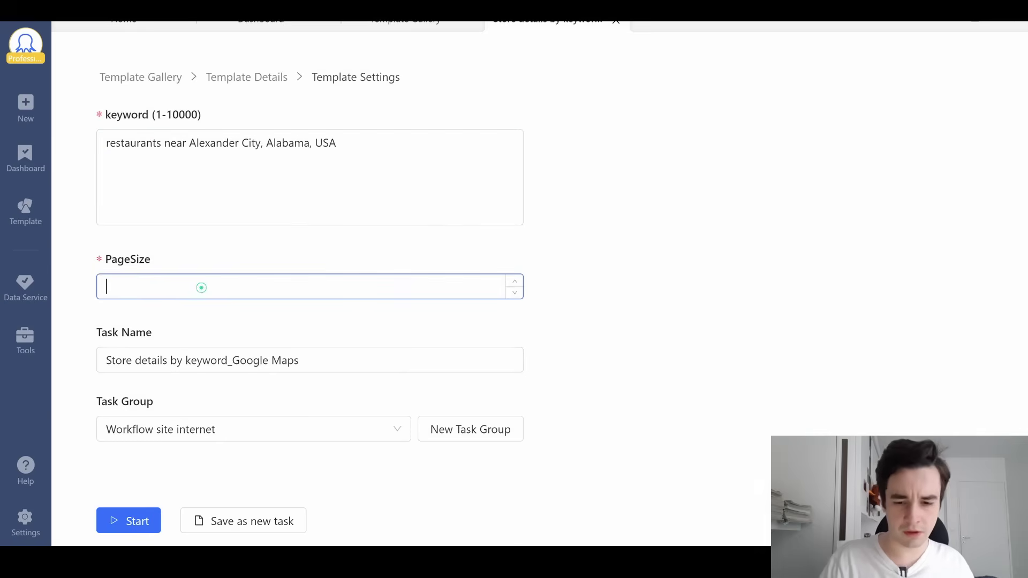
{"action": "type", "text": "100000"}
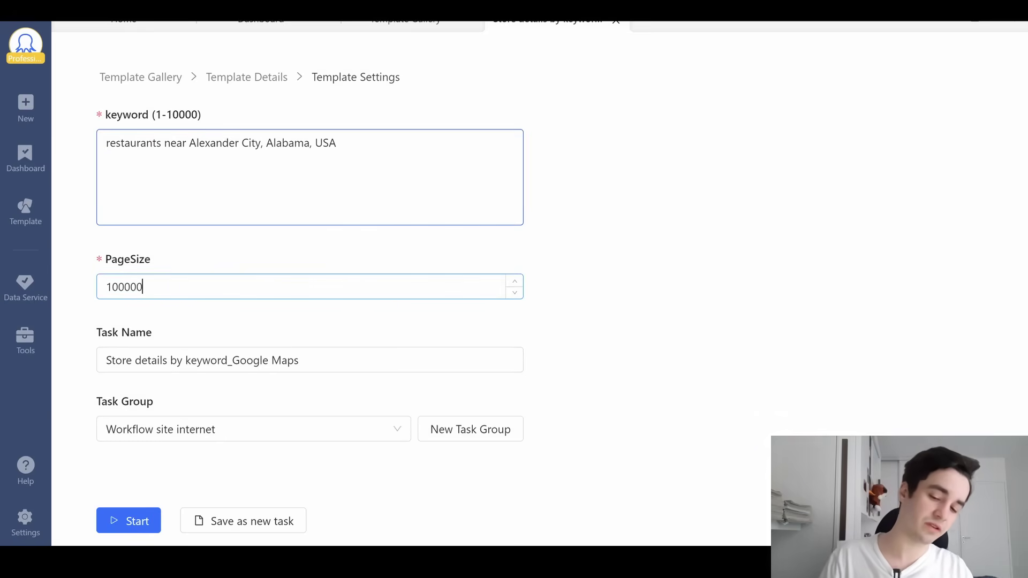
{"action": "key", "text": "BackSpace"}
{"action": "key", "text": "BackSpace"}
{"action": "key", "text": "BackSpace"}
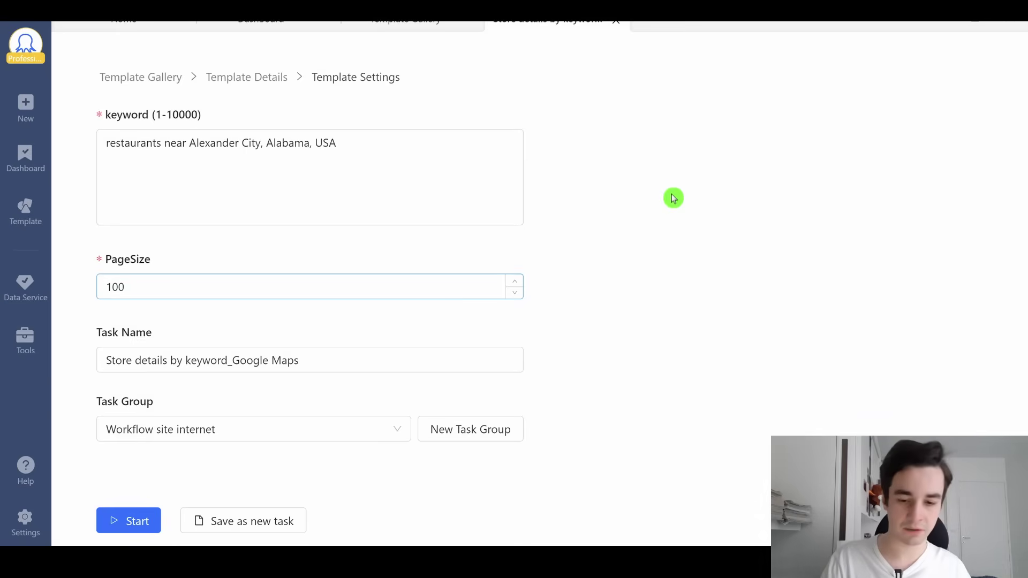
{"action": "left_click_drag", "start_coordinate": [232, 360], "coordinate": [299, 360]}
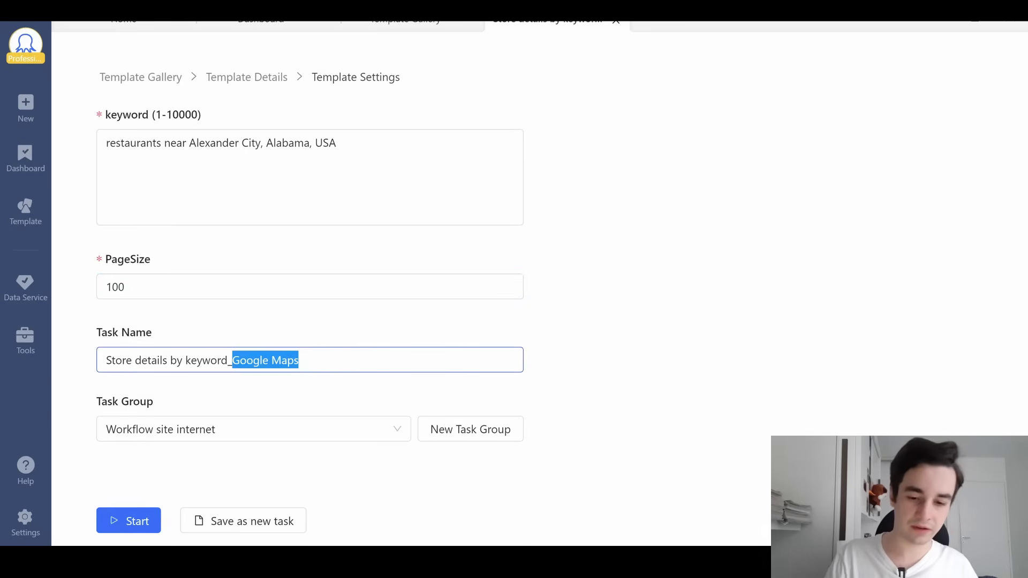
{"action": "type", "text": "Test"}
{"action": "left_click", "coordinate": [116, 530]}
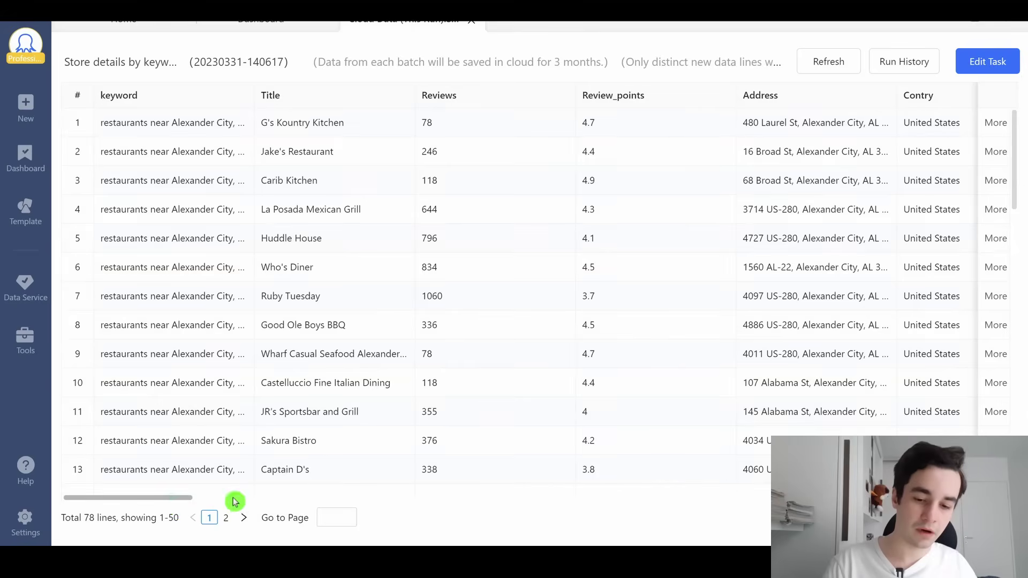
Review the 78 test results, then open and export the full Google Maps task data
{"action": "scroll", "coordinate": [176, 500], "scroll_direction": "right", "scroll_amount": 15}
{"action": "scroll", "coordinate": [176, 501], "scroll_direction": "left", "scroll_amount": 15}
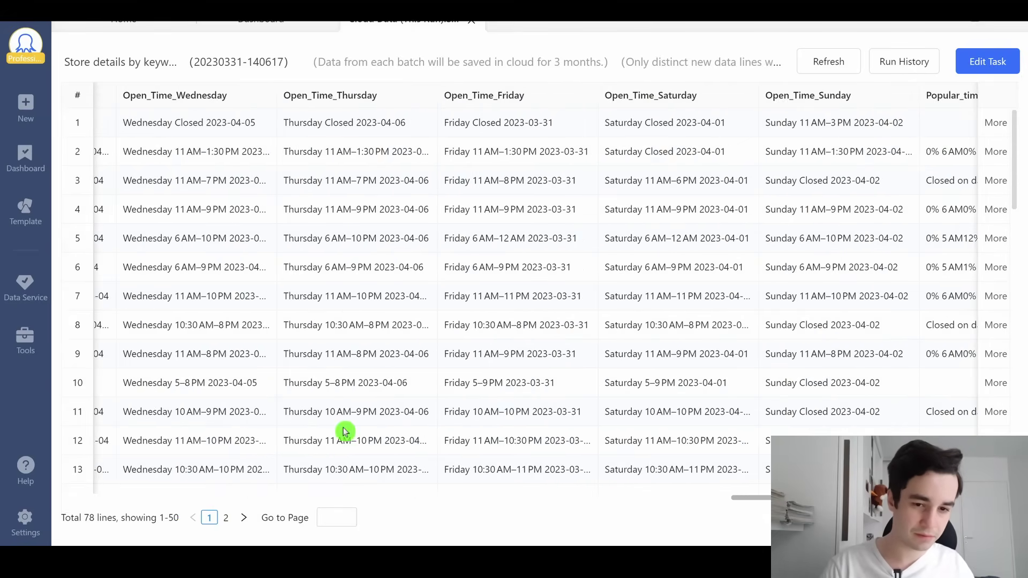
{"action": "left_click", "coordinate": [261, 19]}
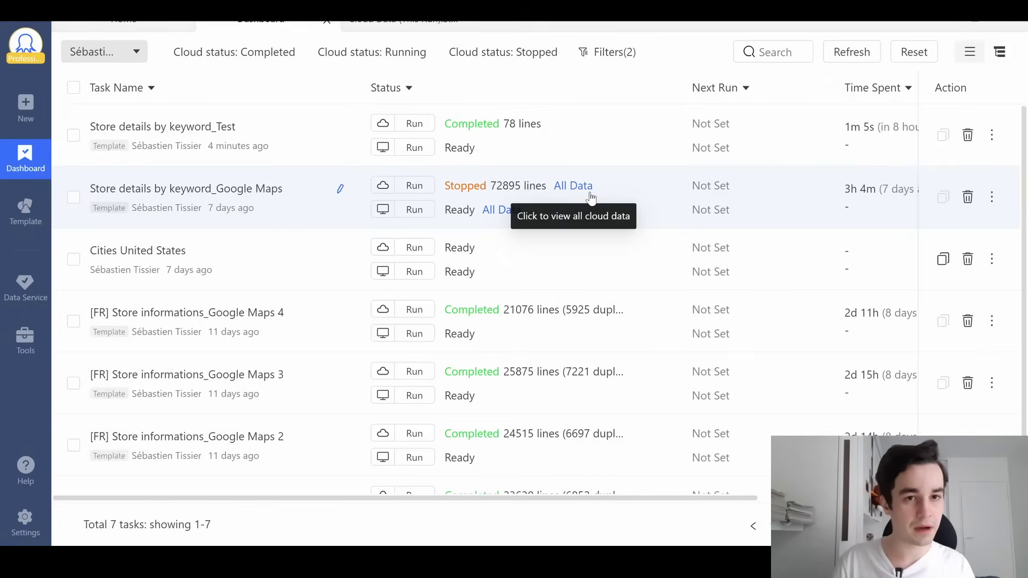
{"action": "left_click", "coordinate": [527, 186]}
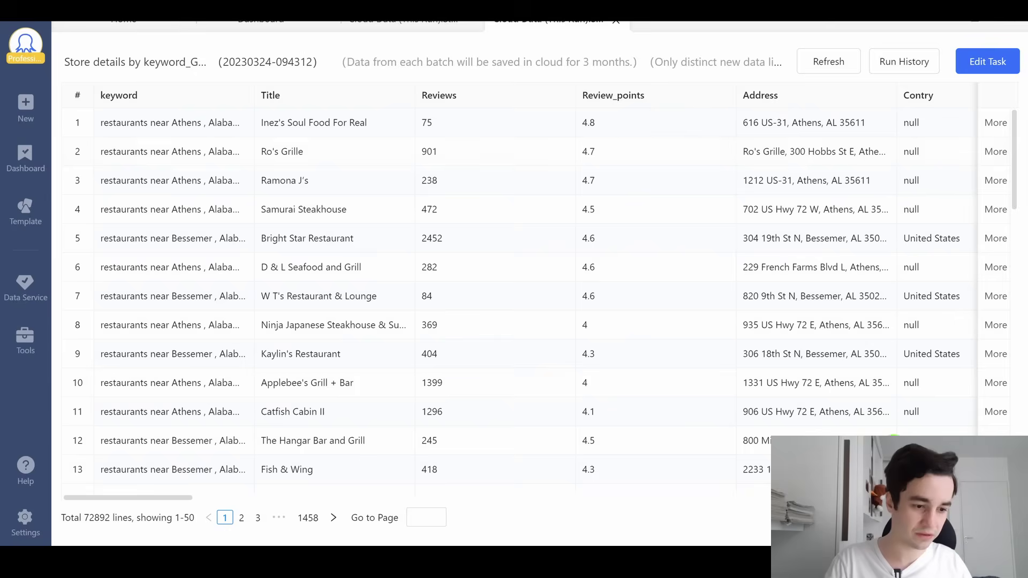
{"action": "left_click", "coordinate": [953, 519]}
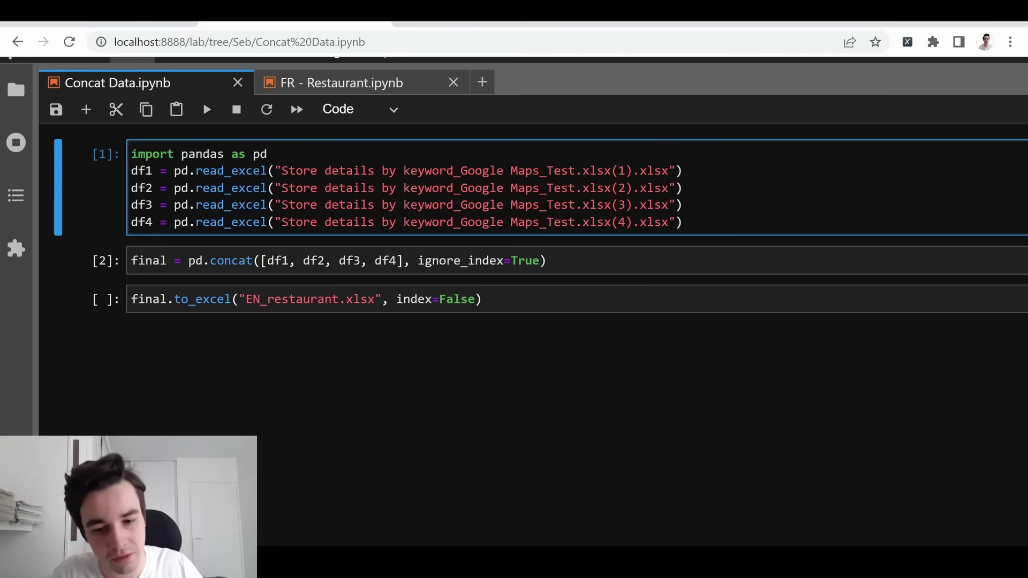
Run the read_excel and pd.concat cells to combine the four Store details exports
{"action": "key", "text": "shift+Return"}
{"action": "left_click", "coordinate": [248, 193]}
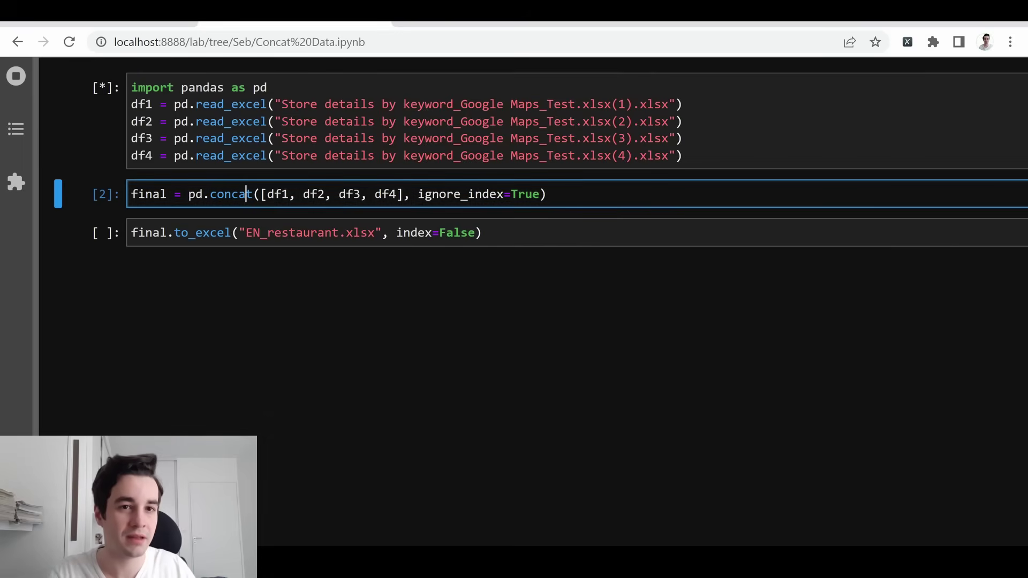
{"action": "key", "text": "shift+Return"}
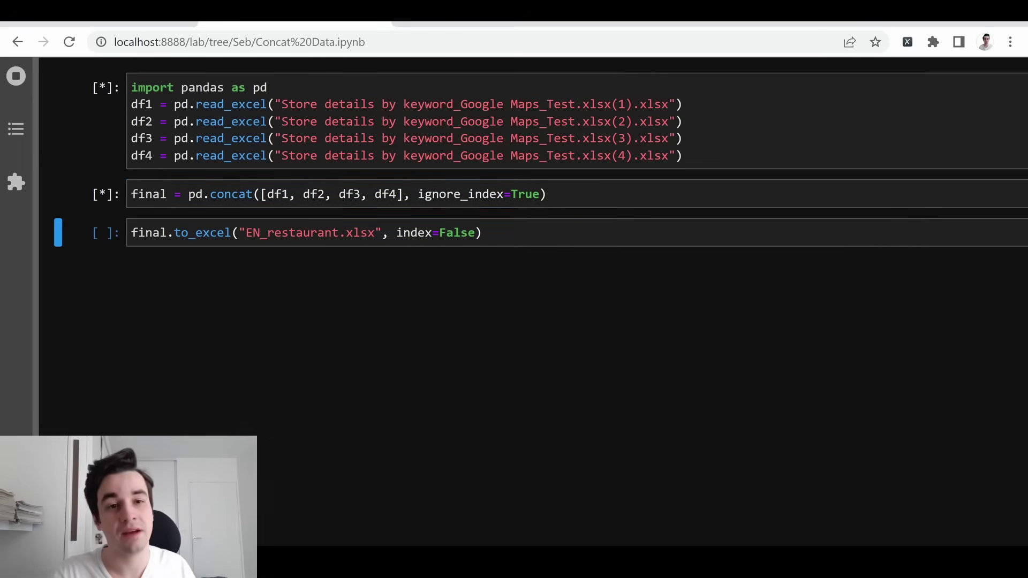
{"action": "left_click", "coordinate": [281, 232]}
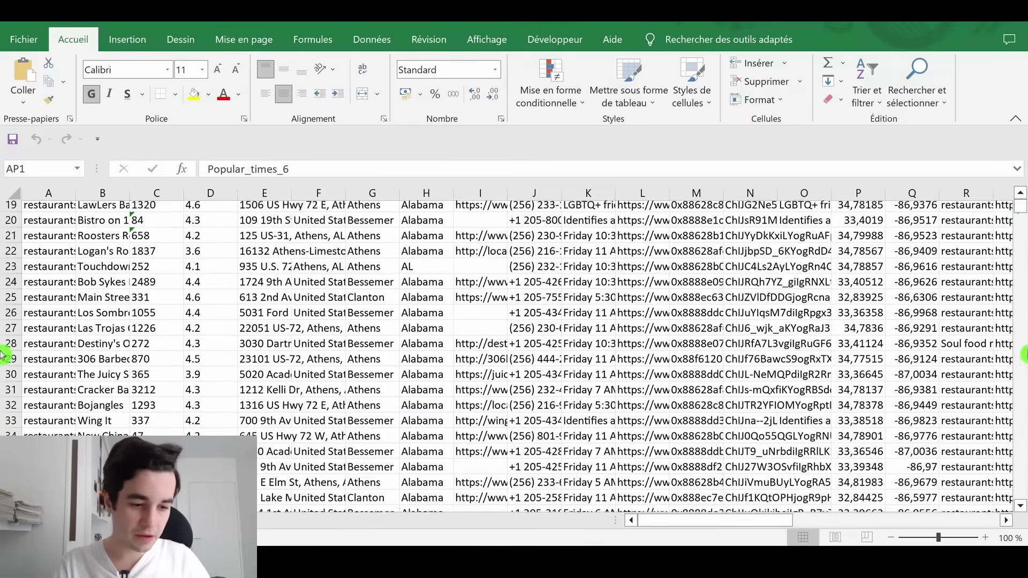
{"action": "scroll", "coordinate": [1019, 213], "scroll_direction": "down", "scroll_amount": 1}
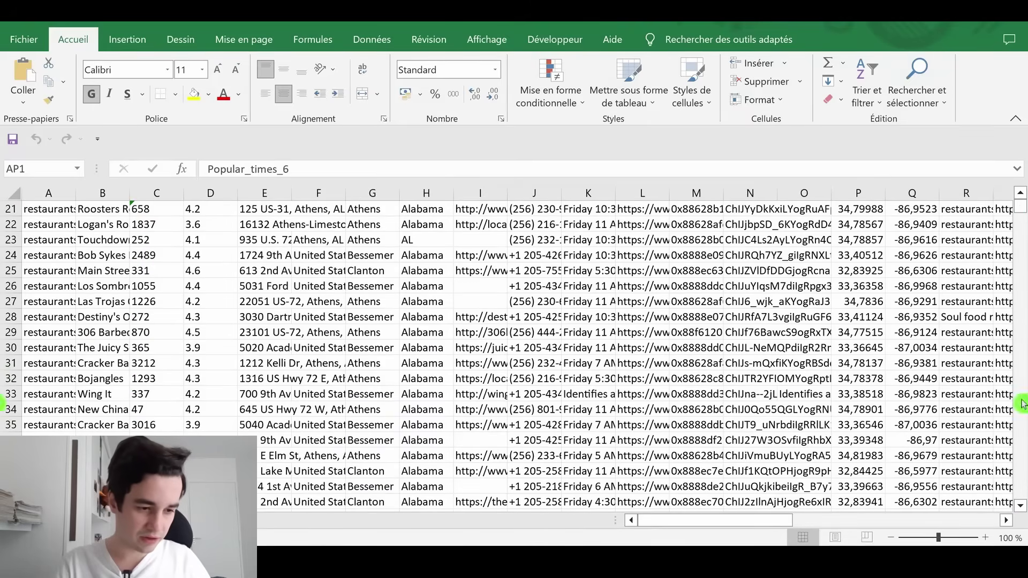
Scroll through the sheet's rows and return to the Keyword column header
{"action": "scroll", "coordinate": [1019, 213], "scroll_direction": "down", "scroll_amount": 7}
{"action": "left_click_drag", "start_coordinate": [1019, 207], "coordinate": [1019, 493]}
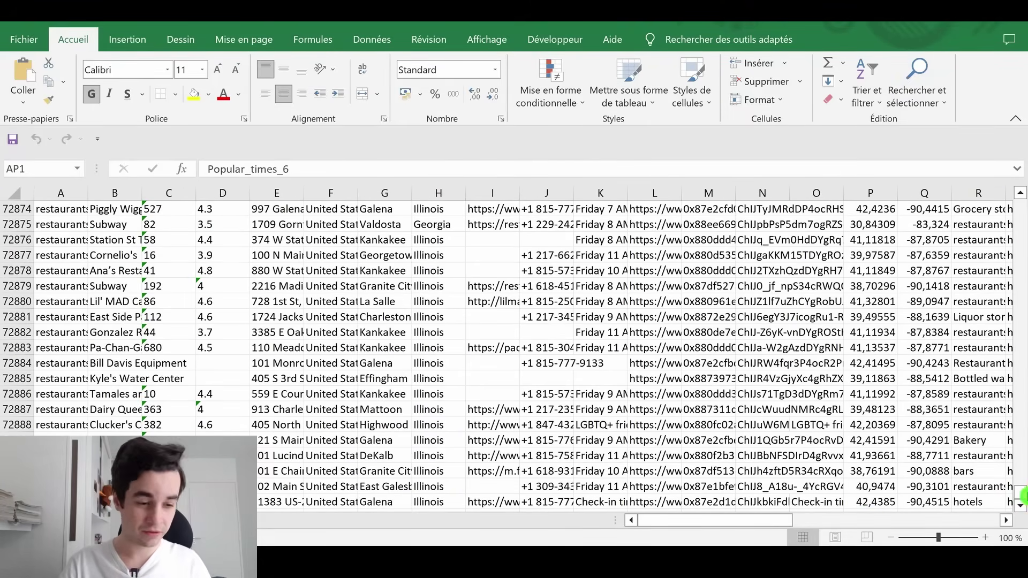
{"action": "left_click_drag", "start_coordinate": [1020, 492], "coordinate": [1021, 202]}
{"action": "left_click", "coordinate": [46, 222]}
{"action": "left_click", "coordinate": [44, 214]}
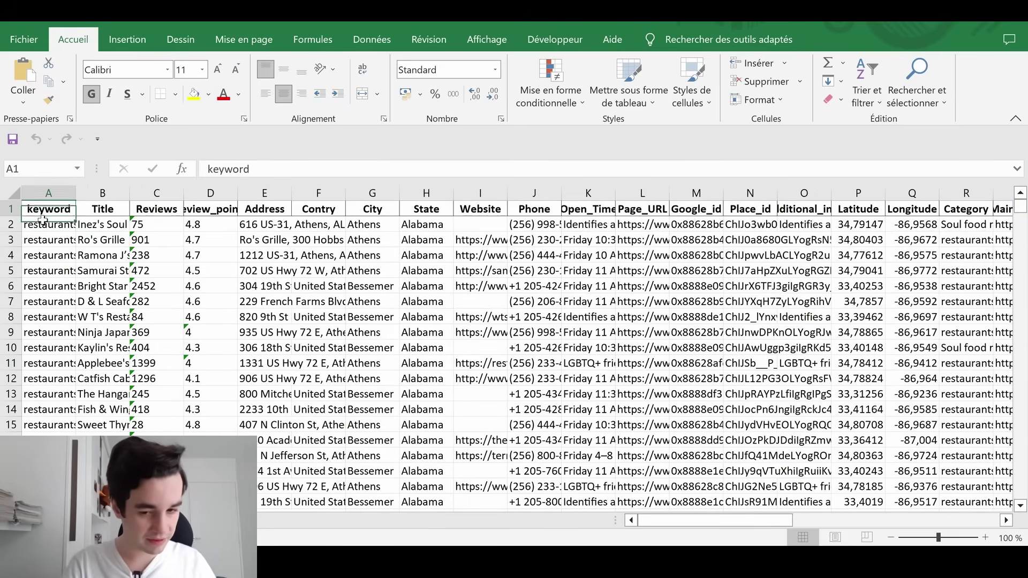
Step through the Title, Reviews, Review_points, Address, Contry, City and State columns
{"action": "key", "text": "Right"}
{"action": "key", "text": "Down"}
{"action": "key", "text": "Down"}
{"action": "key", "text": "Up"}
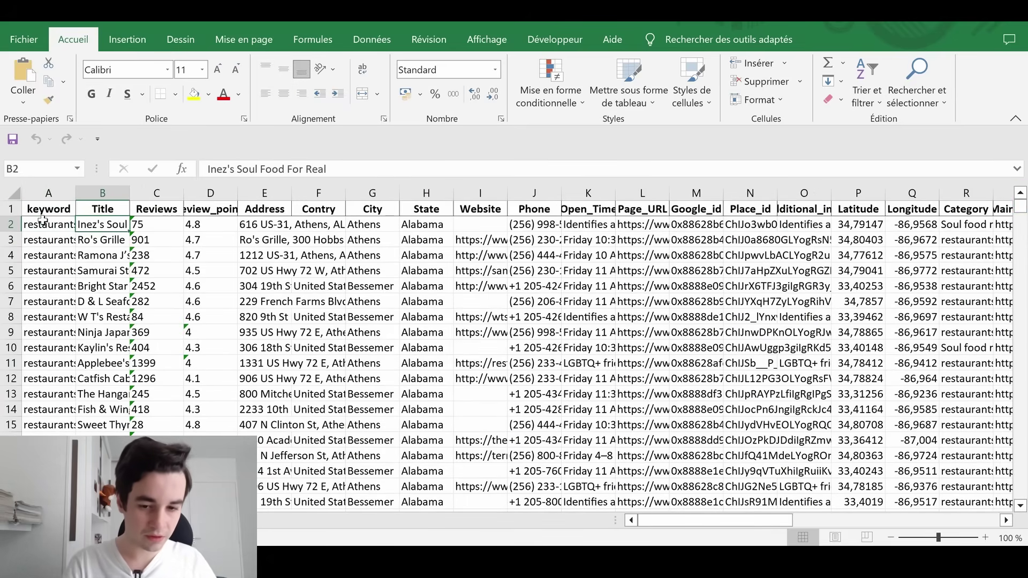
{"action": "key", "text": "Right"}
{"action": "key", "text": "Right"}
{"action": "key", "text": "Up"}
{"action": "key", "text": "Down"}
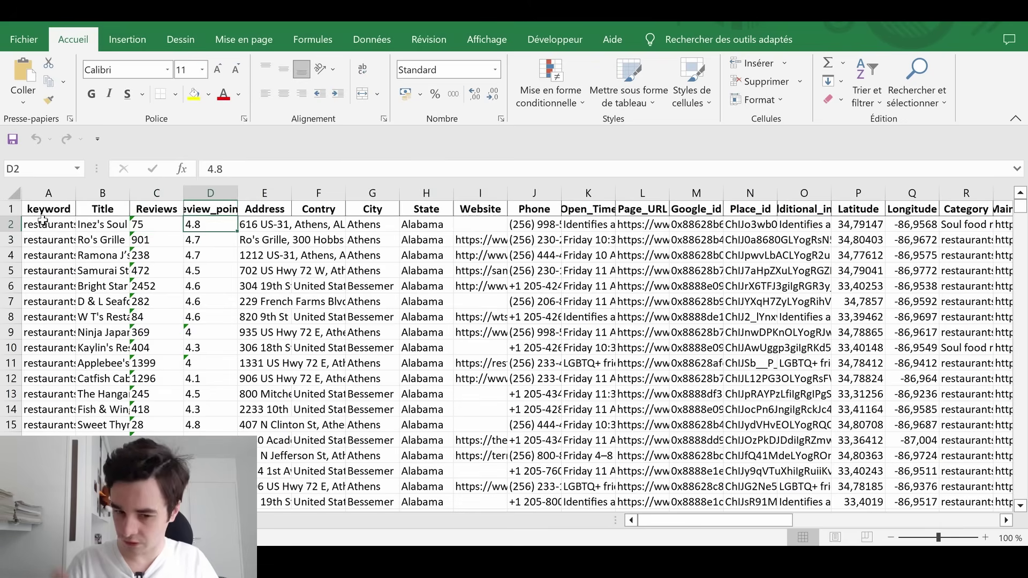
{"action": "key", "text": "Right"}
{"action": "key", "text": "Right"}
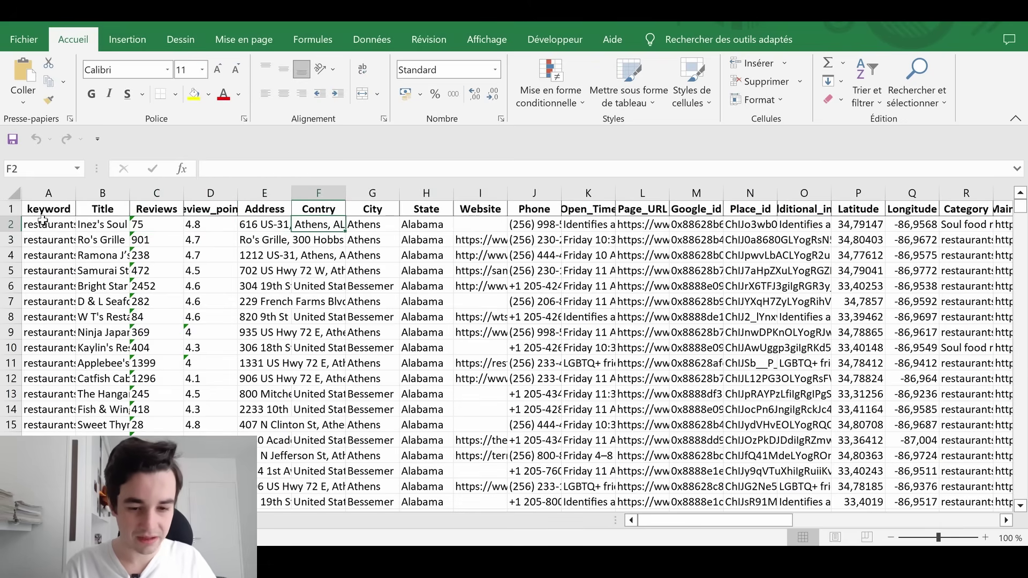
{"action": "key", "text": "Up"}
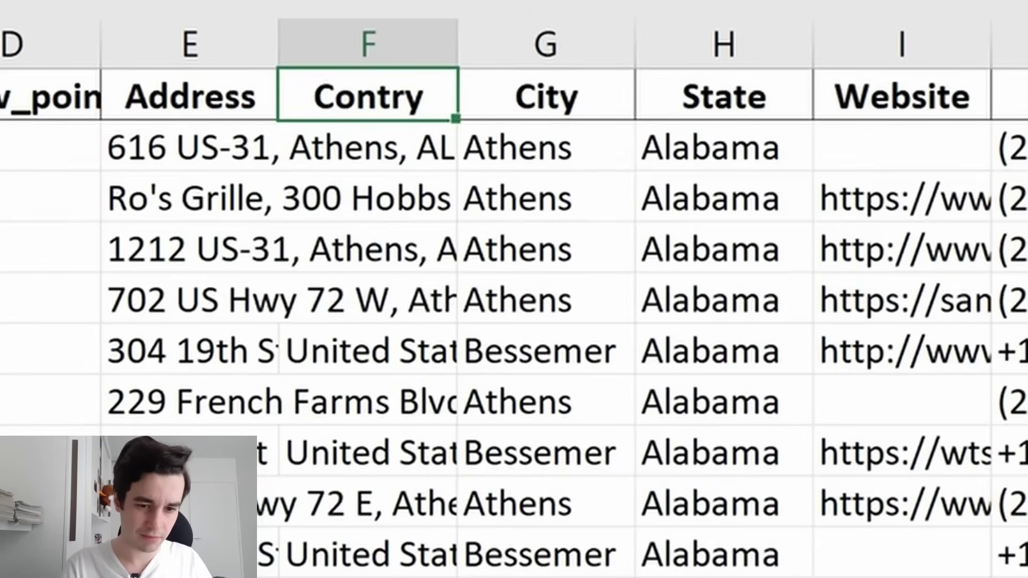
{"action": "key", "text": "Down"}
{"action": "key", "text": "Right"}
{"action": "key", "text": "Right"}
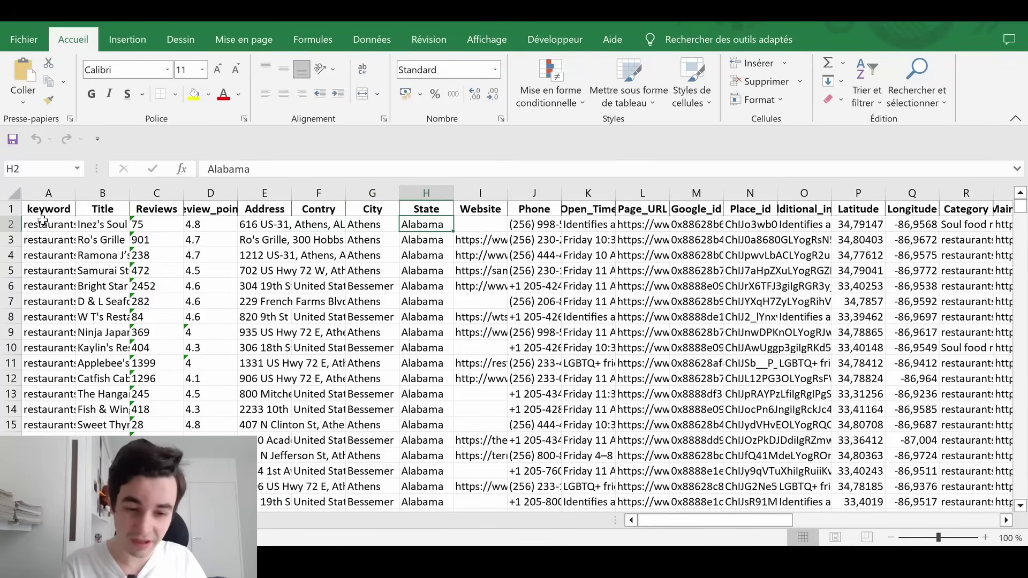
{"action": "key", "text": "Down"}
Inspect Open_Time hours, Additional_info and Google Maps links for rows 2 and 8, reaching Longitude
{"action": "key", "text": "Right"}
{"action": "key", "text": "Up"}
{"action": "key", "text": "Right"}
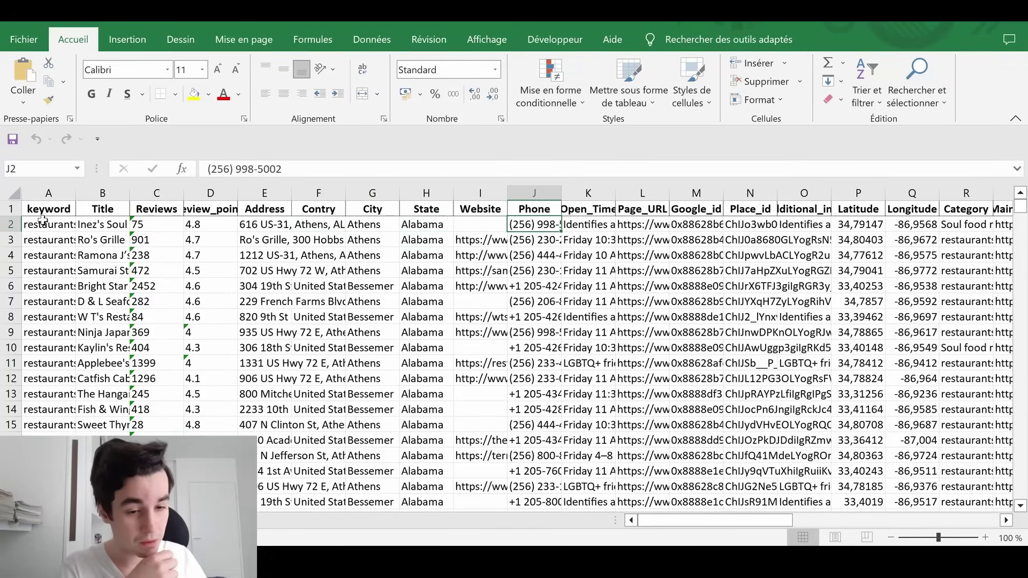
{"action": "key", "text": "Right"}
{"action": "key", "text": "Up"}
{"action": "key", "text": "Down"}
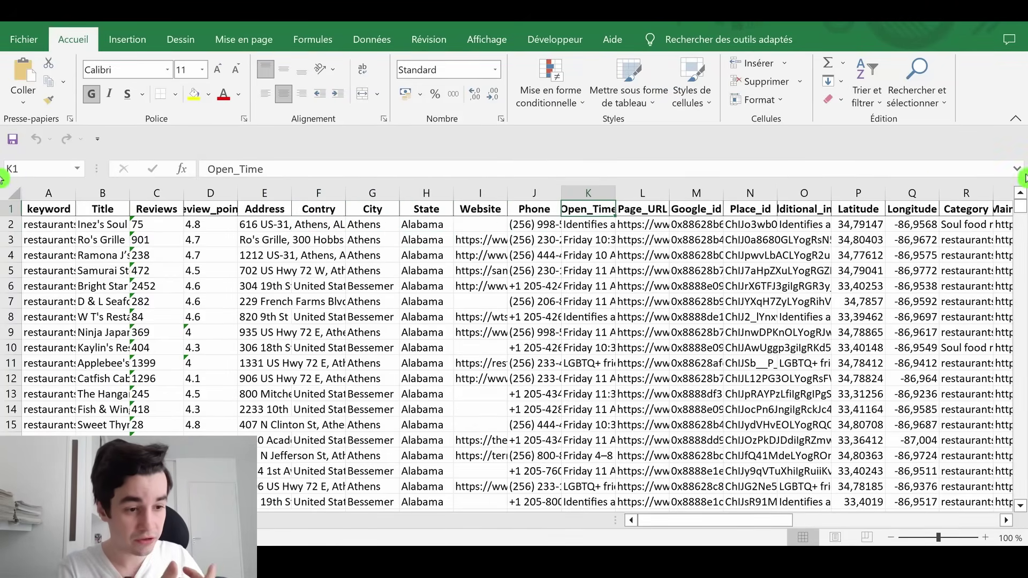
{"action": "left_click", "coordinate": [1018, 170]}
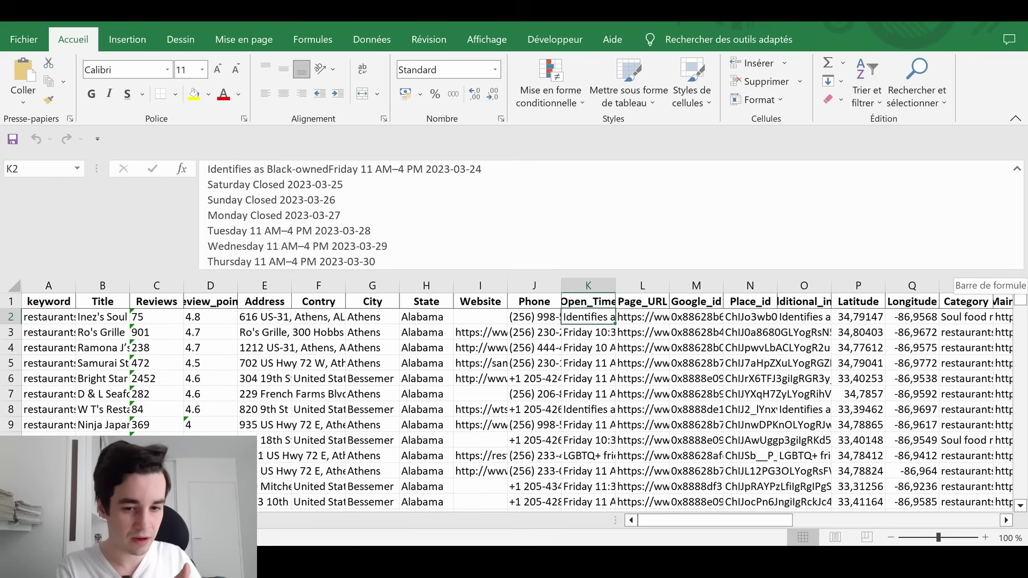
{"action": "scroll", "coordinate": [643, 402], "scroll_direction": "right", "scroll_amount": 1}
{"action": "left_click", "coordinate": [750, 410]}
{"action": "key", "text": "Left"}
{"action": "key", "text": "Left"}
{"action": "key", "text": "Left"}
{"action": "key", "text": "Left"}
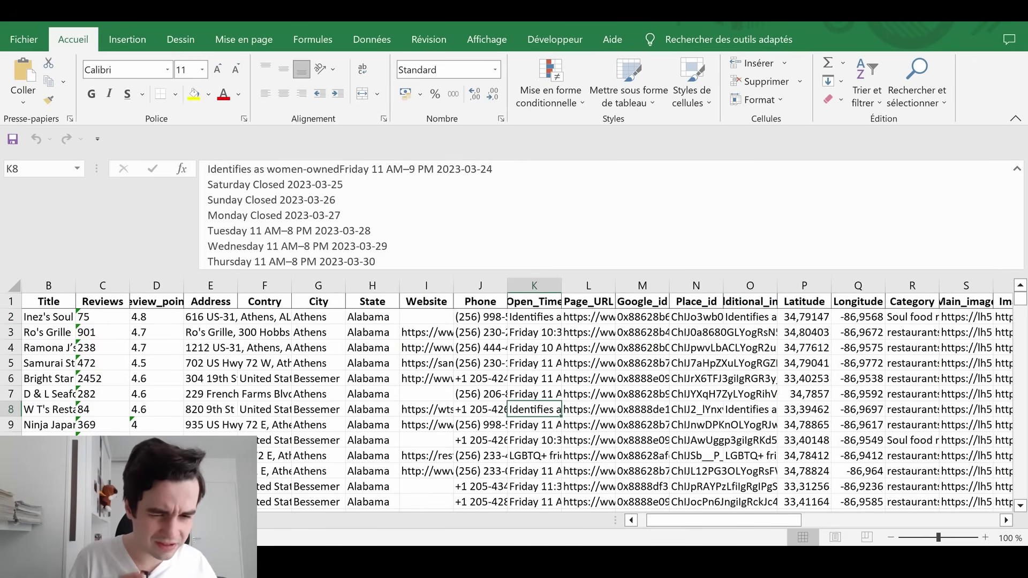
{"action": "key", "text": "Right"}
{"action": "key", "text": "Right"}
{"action": "key", "text": "Right"}
{"action": "key", "text": "Right"}
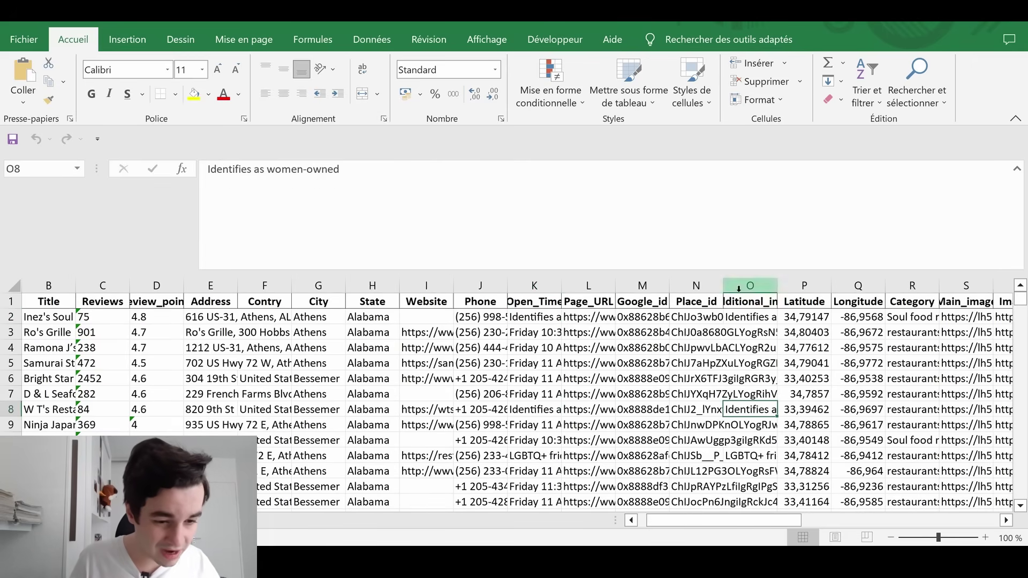
{"action": "left_click", "coordinate": [742, 303]}
{"action": "left_click", "coordinate": [529, 304]}
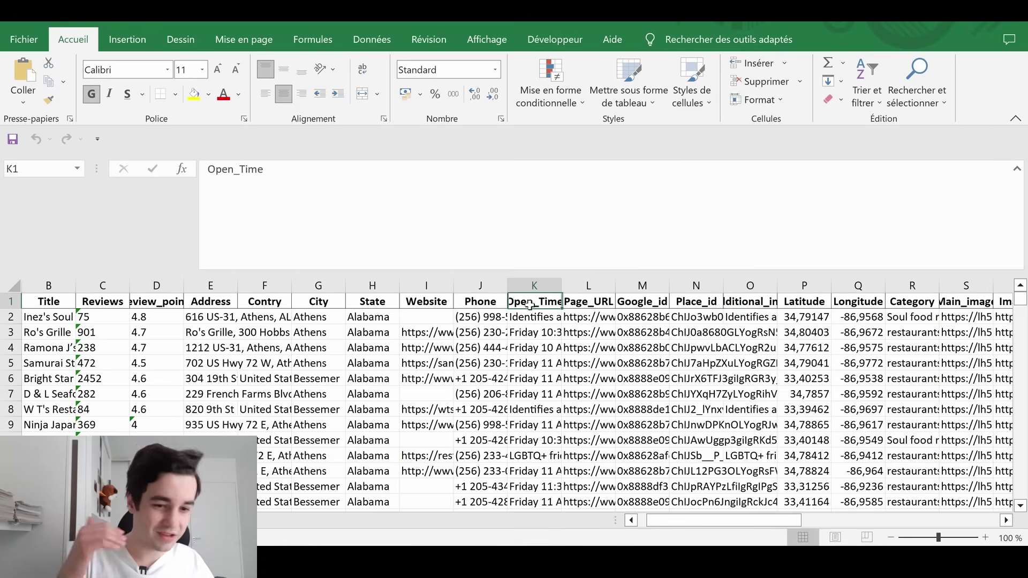
{"action": "key", "text": "Down"}
{"action": "key", "text": "Down"}
{"action": "key", "text": "Down"}
{"action": "key", "text": "Down"}
{"action": "key", "text": "Down"}
{"action": "key", "text": "Down"}
{"action": "key", "text": "Down"}
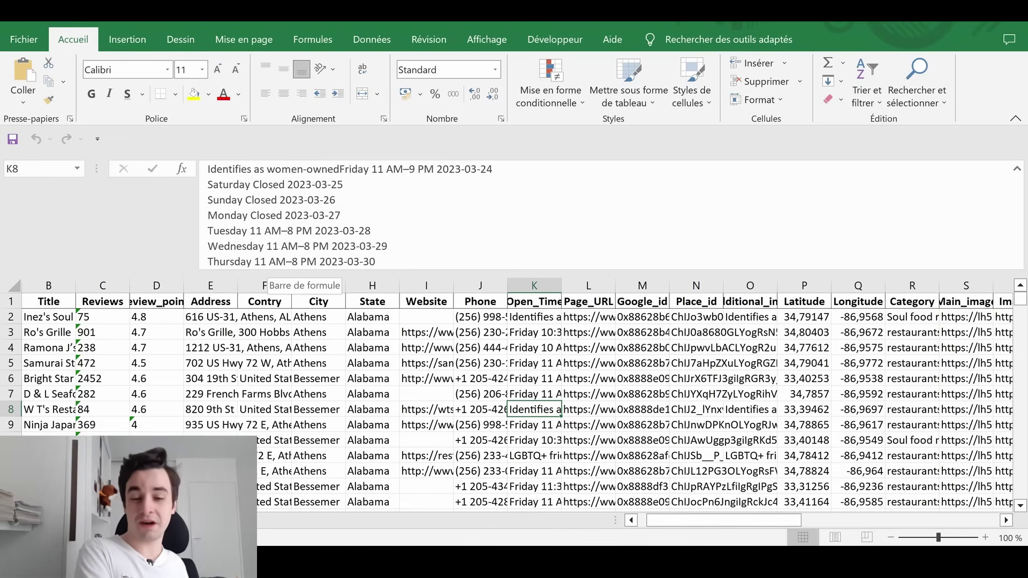
{"action": "key", "text": "Right"}
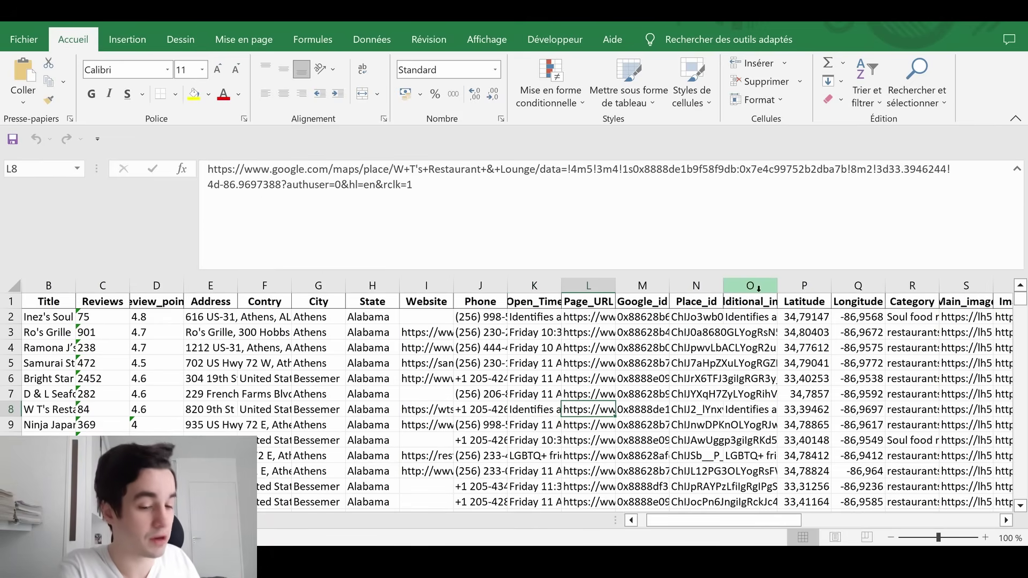
{"action": "key", "text": "Right"}
{"action": "key", "text": "Right"}
{"action": "key", "text": "Right"}
{"action": "key", "text": "Right"}
{"action": "key", "text": "ctrl+Up"}
{"action": "key", "text": "Right"}
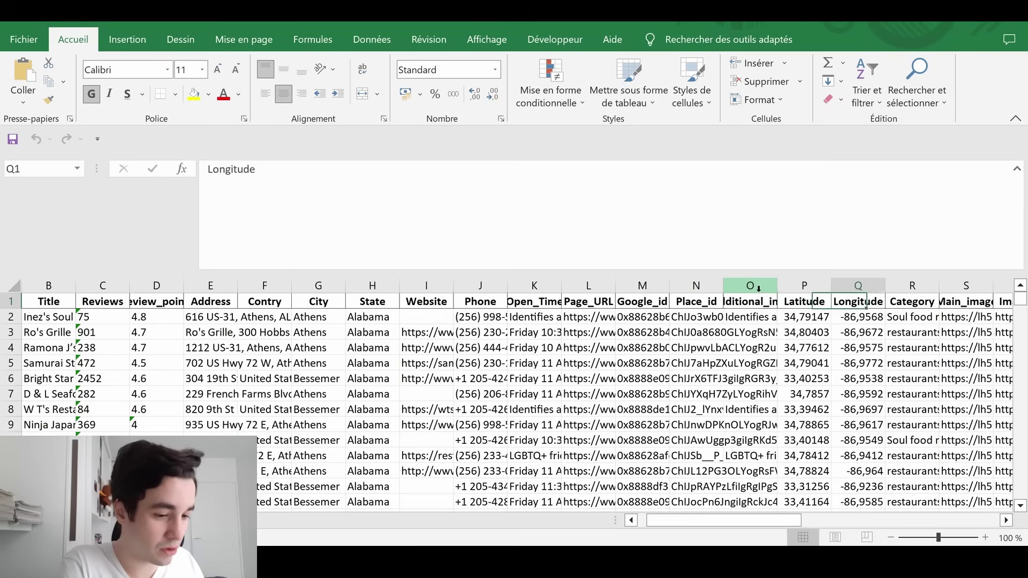
{"action": "key", "text": "Right"}
{"action": "key", "text": "Right"}
{"action": "key", "text": "Right"}
{"action": "key", "text": "Right"}
{"action": "key", "text": "Right"}
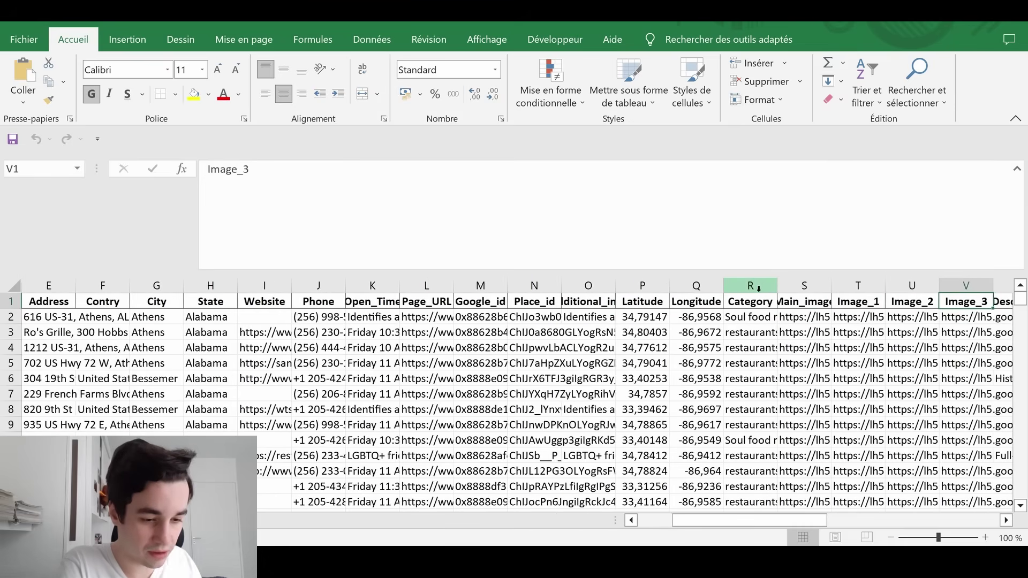
Check the category, image link columns, row 6's description and the Current_Status value
{"action": "left_click", "coordinate": [755, 316]}
{"action": "scroll", "coordinate": [755, 316], "scroll_direction": "right", "scroll_amount": 3}
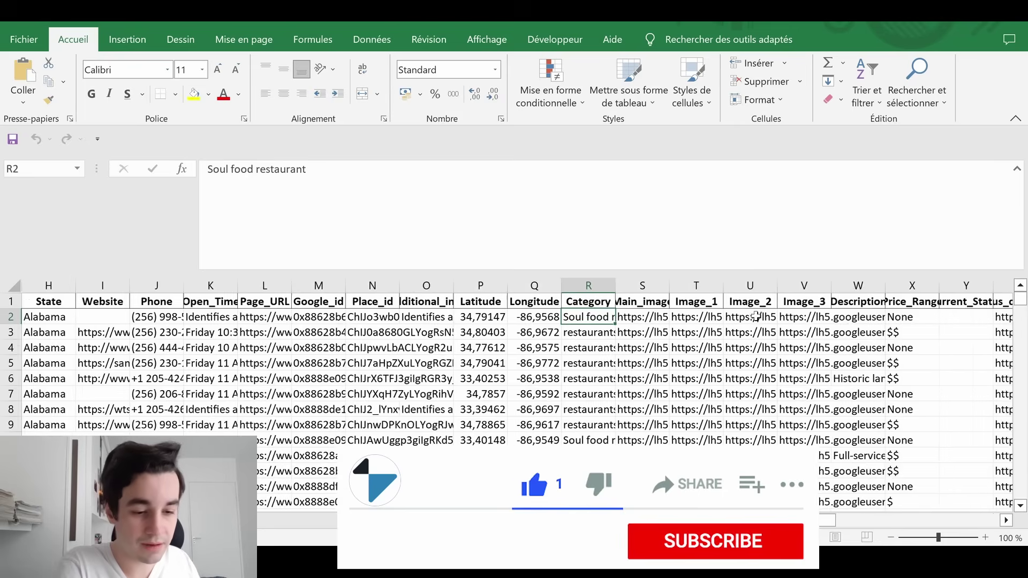
{"action": "scroll", "coordinate": [756, 316], "scroll_direction": "right", "scroll_amount": 3}
{"action": "key", "text": "Right"}
{"action": "key", "text": "Right"}
{"action": "key", "text": "Right"}
{"action": "key", "text": "Down"}
{"action": "key", "text": "Right"}
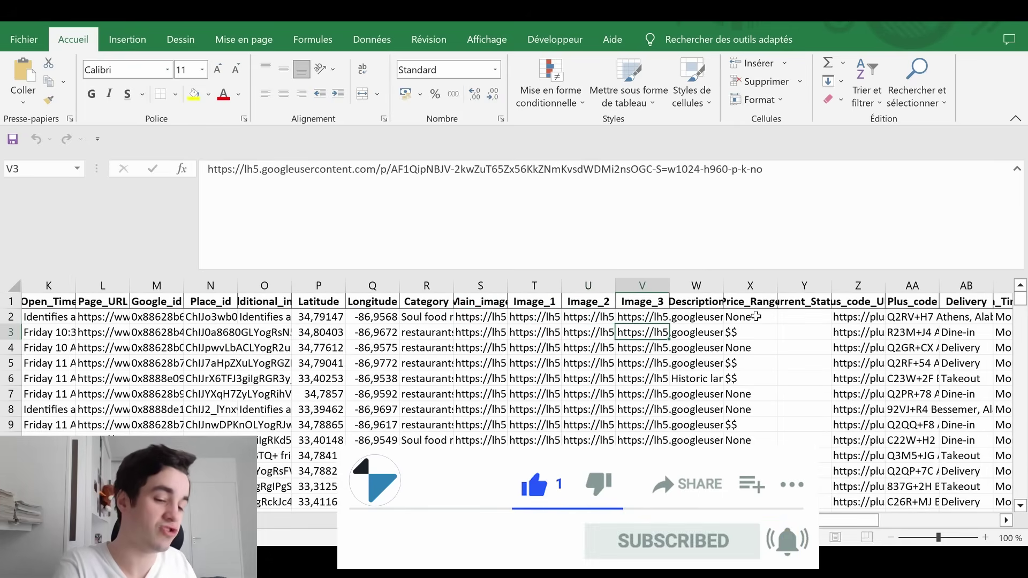
{"action": "key", "text": "Up"}
{"action": "key", "text": "Right"}
{"action": "key", "text": "Down"}
{"action": "key", "text": "Down"}
{"action": "key", "text": "Down"}
{"action": "key", "text": "Down"}
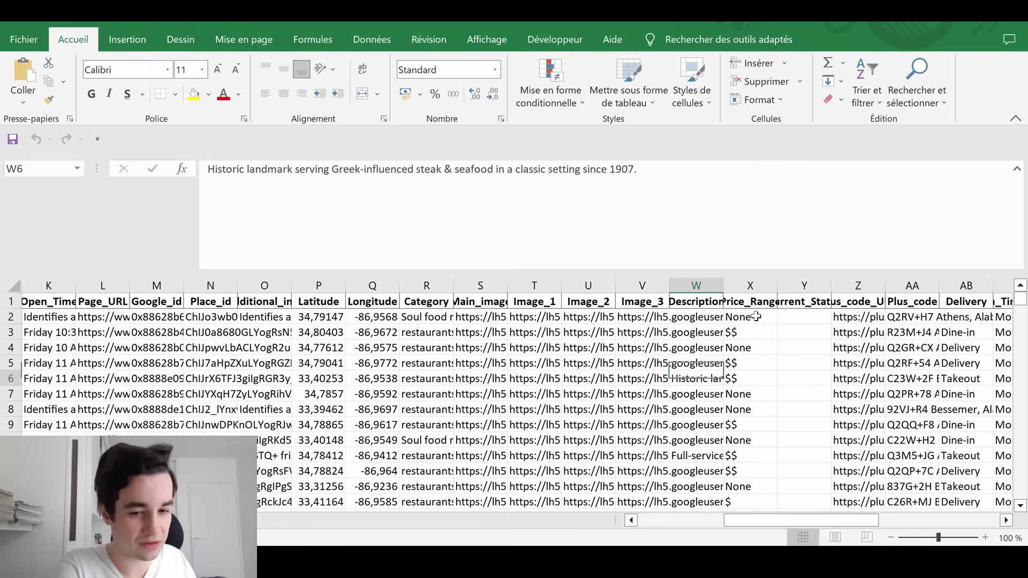
{"action": "key", "text": "Down"}
{"action": "key", "text": "Down"}
{"action": "key", "text": "Down"}
{"action": "key", "text": "Down"}
{"action": "key", "text": "Down"}
{"action": "key", "text": "Right"}
{"action": "key", "text": "Up"}
{"action": "key", "text": "Up"}
{"action": "key", "text": "Up"}
{"action": "key", "text": "Up"}
{"action": "key", "text": "Up"}
{"action": "key", "text": "Up"}
{"action": "key", "text": "Up"}
{"action": "key", "text": "Up"}
{"action": "key", "text": "Up"}
{"action": "key", "text": "Up"}
{"action": "key", "text": "Right"}
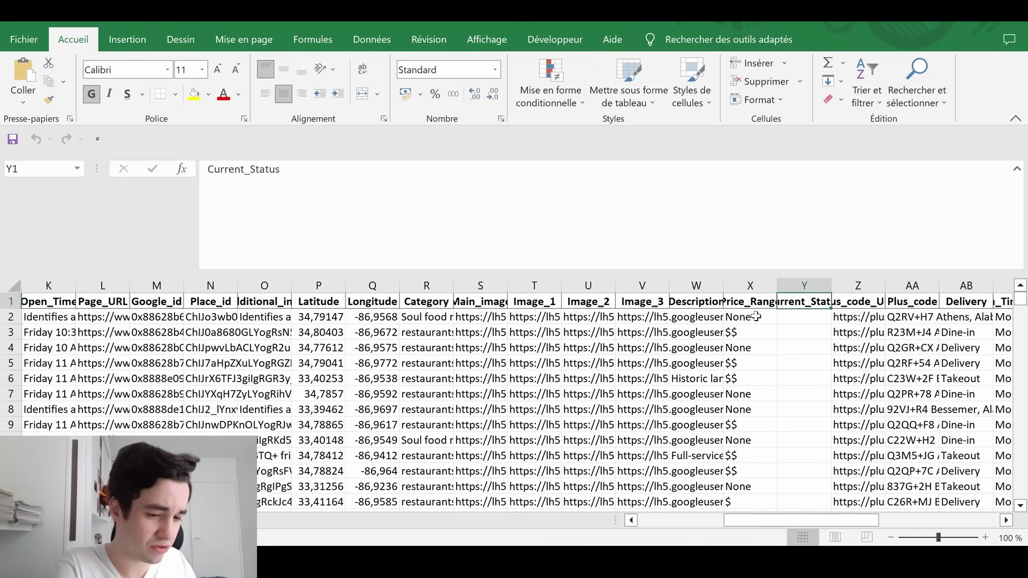
{"action": "key", "text": "Down"}
{"action": "key", "text": "ctrl+shift+u"}
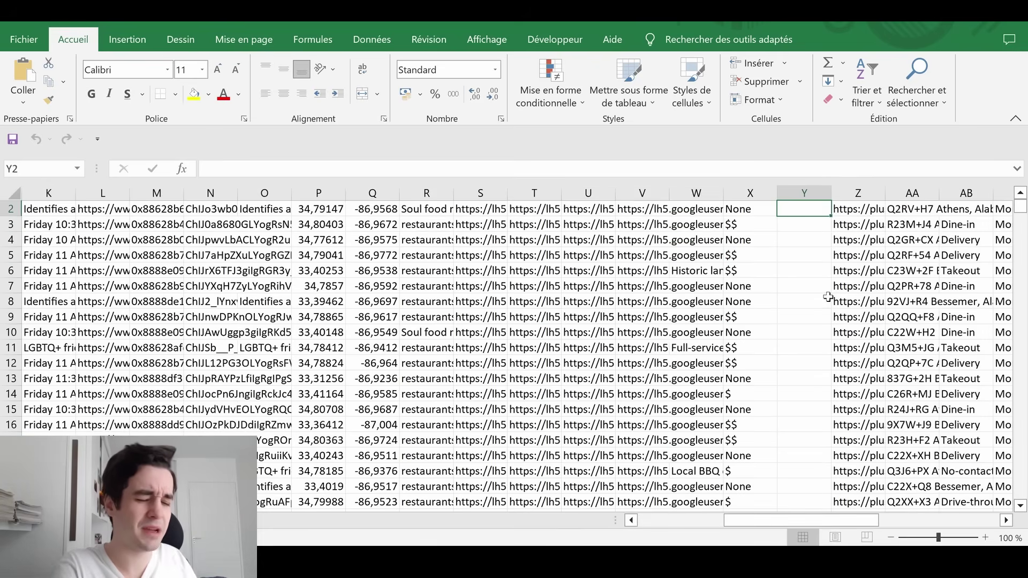
Browse the headers from Open_Time_Monday and Open_Time_Tuesday through Popular_times_0 to Popular_times_6
{"action": "scroll", "coordinate": [829, 297], "scroll_direction": "right", "scroll_amount": 1}
{"action": "scroll", "coordinate": [829, 297], "scroll_direction": "down", "scroll_amount": 8}
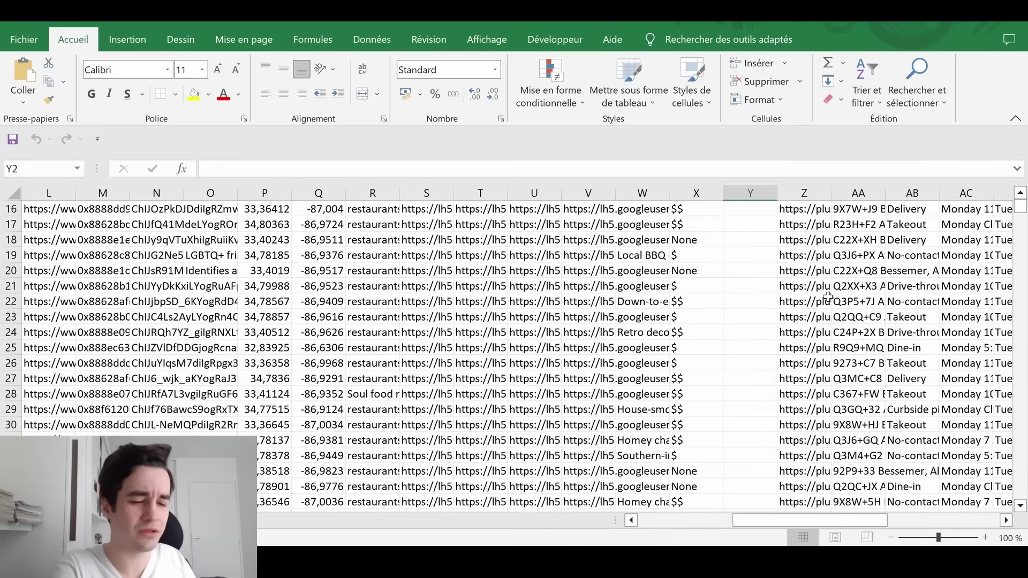
{"action": "scroll", "coordinate": [829, 296], "scroll_direction": "down", "scroll_amount": 3}
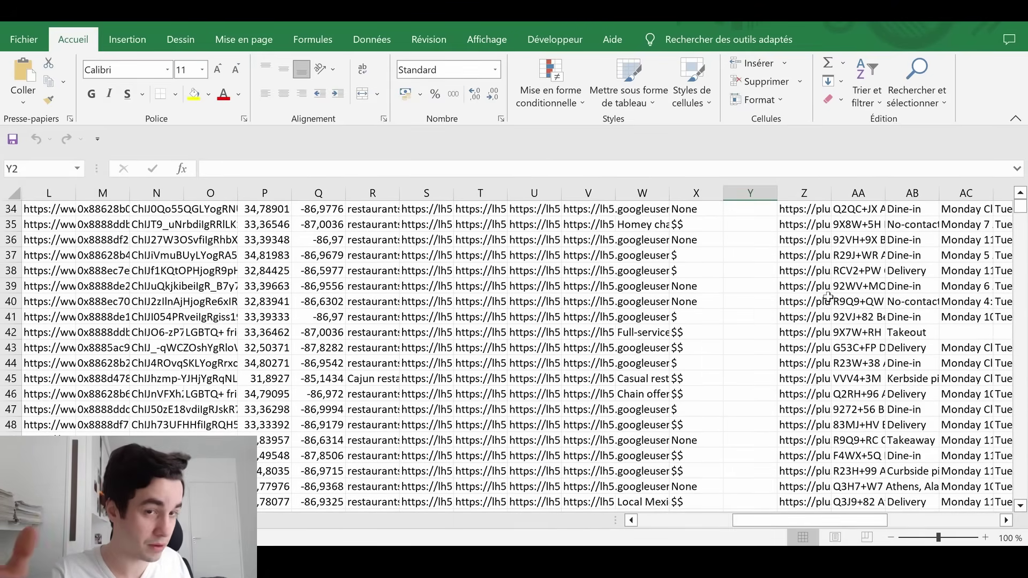
{"action": "scroll", "coordinate": [828, 297], "scroll_direction": "up", "scroll_amount": 2}
{"action": "scroll", "coordinate": [773, 294], "scroll_direction": "down", "scroll_amount": 3}
{"action": "scroll", "coordinate": [773, 294], "scroll_direction": "down", "scroll_amount": 20}
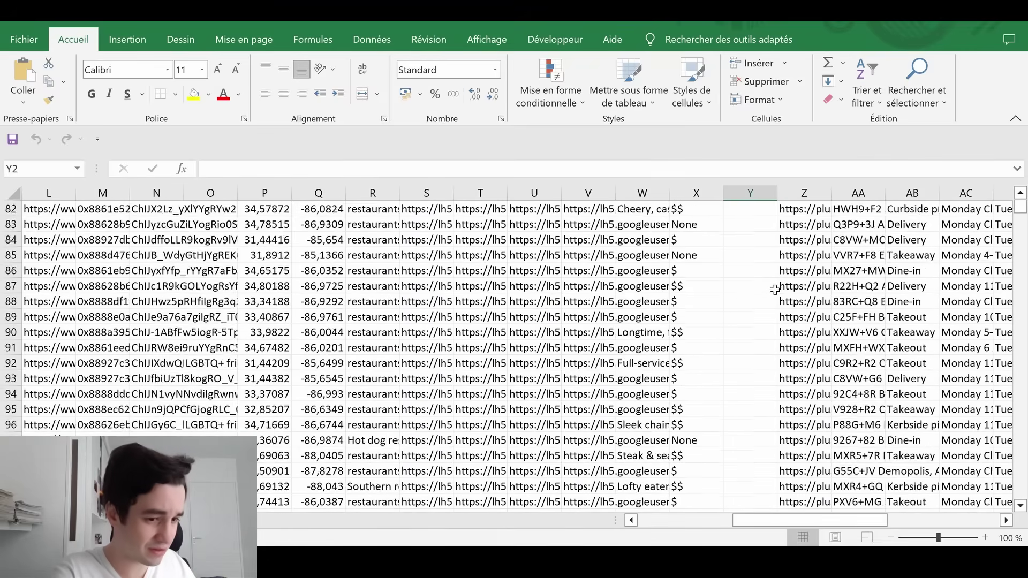
{"action": "key", "text": "Up"}
{"action": "key", "text": "Right"}
{"action": "key", "text": "Right"}
{"action": "key", "text": "Right"}
{"action": "key", "text": "Right"}
{"action": "key", "text": "Right"}
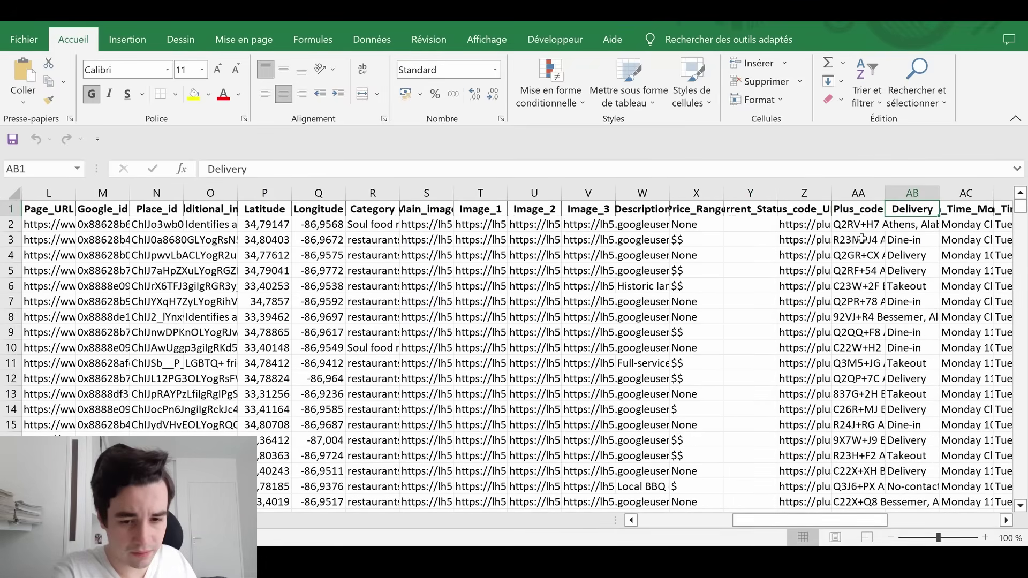
{"action": "key", "text": "Left"}
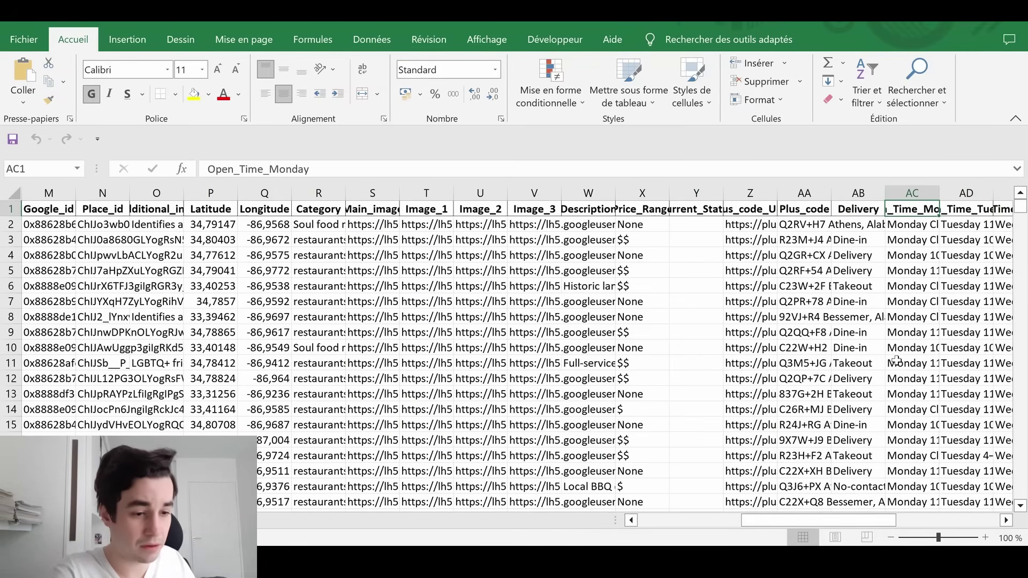
{"action": "scroll", "coordinate": [896, 360], "scroll_direction": "right", "scroll_amount": 4}
{"action": "key", "text": "Right"}
{"action": "key", "text": "Right"}
{"action": "key", "text": "Right"}
{"action": "key", "text": "Right"}
{"action": "key", "text": "Right"}
{"action": "key", "text": "Right"}
{"action": "key", "text": "Right"}
{"action": "key", "text": "Right"}
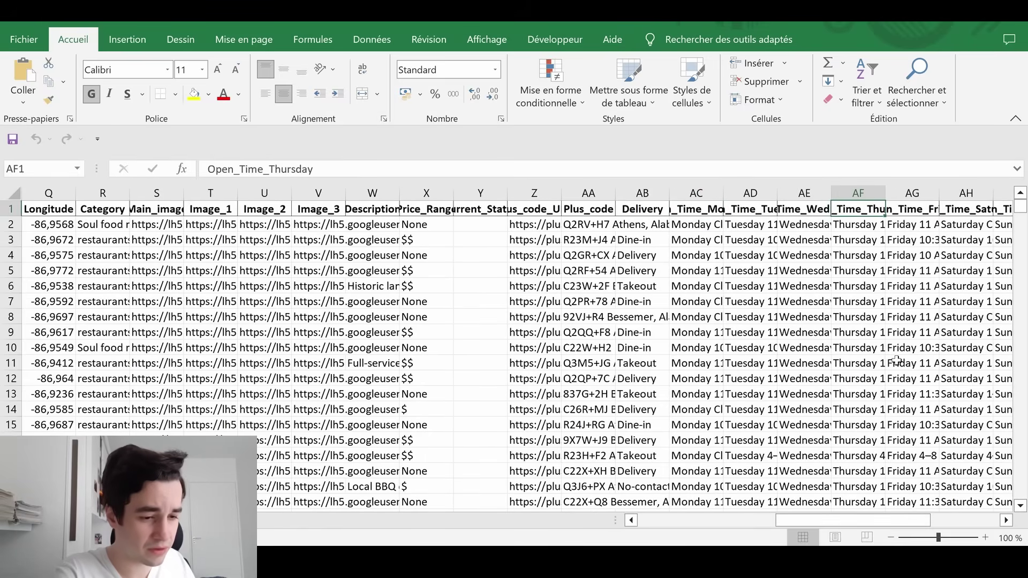
{"action": "key", "text": "Left"}
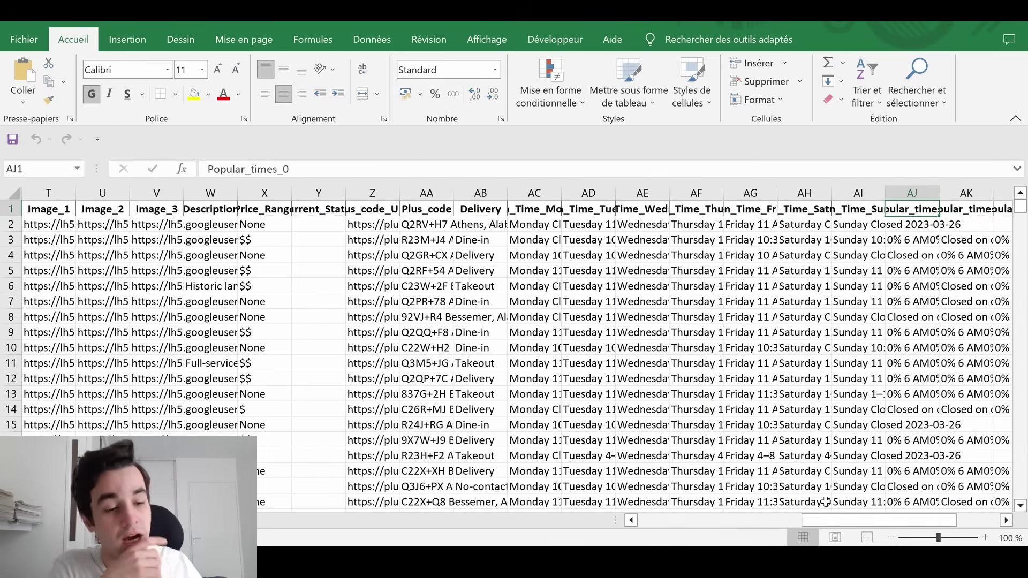
{"action": "key", "text": "Right"}
{"action": "key", "text": "Right"}
{"action": "key", "text": "Right"}
{"action": "key", "text": "Right"}
{"action": "key", "text": "Right"}
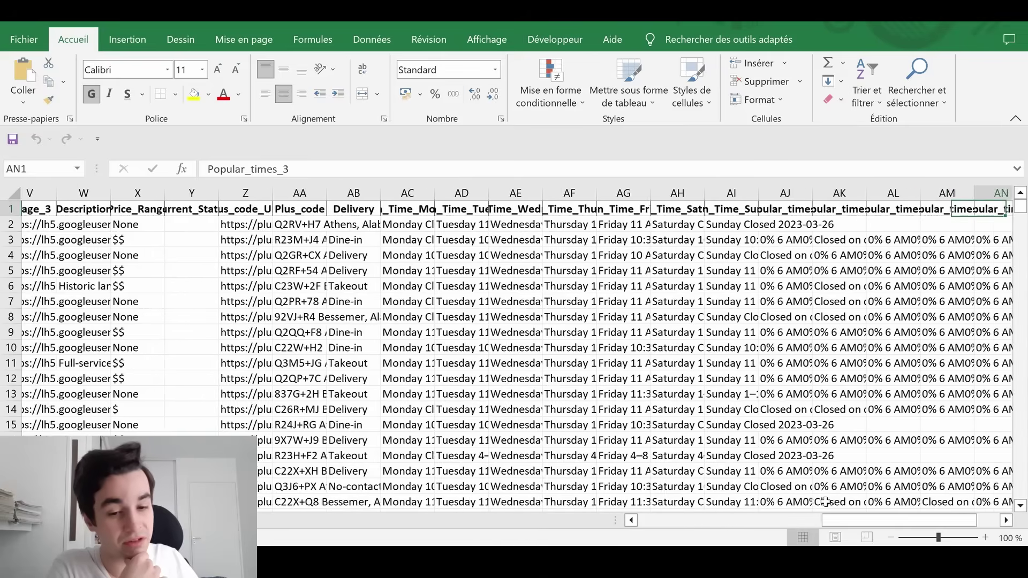
{"action": "key", "text": "Right"}
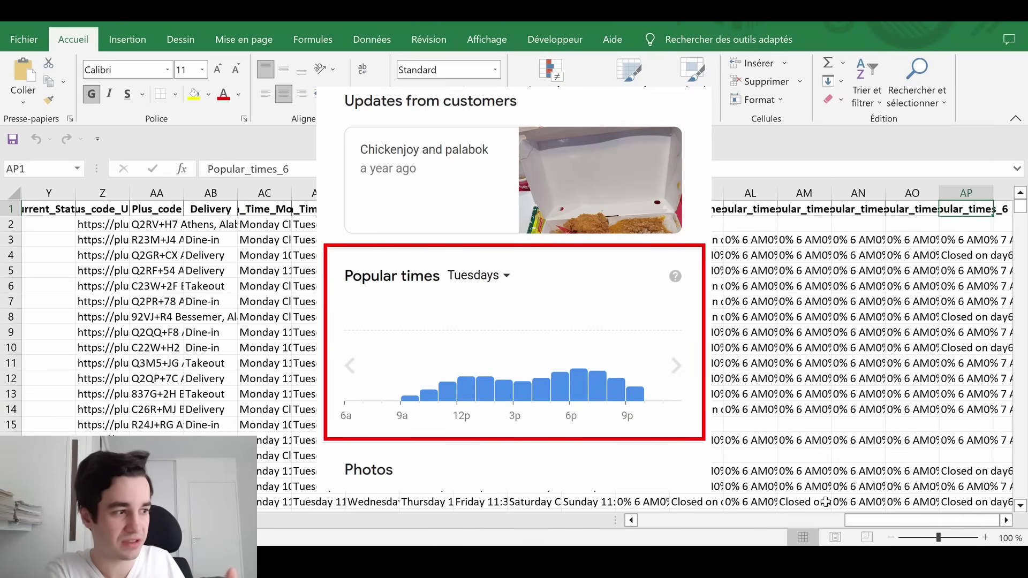
{"action": "key", "text": "Left"}
{"action": "key", "text": "Left"}
{"action": "key", "text": "Left"}
{"action": "key", "text": "Left"}
{"action": "key", "text": "Left"}
{"action": "key", "text": "Left"}
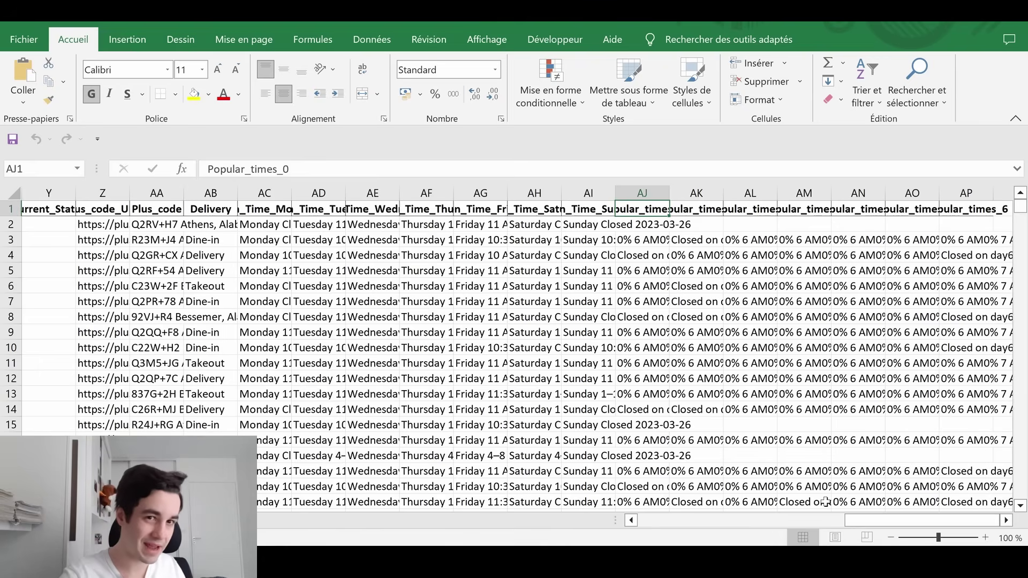
{"action": "key", "text": "Right"}
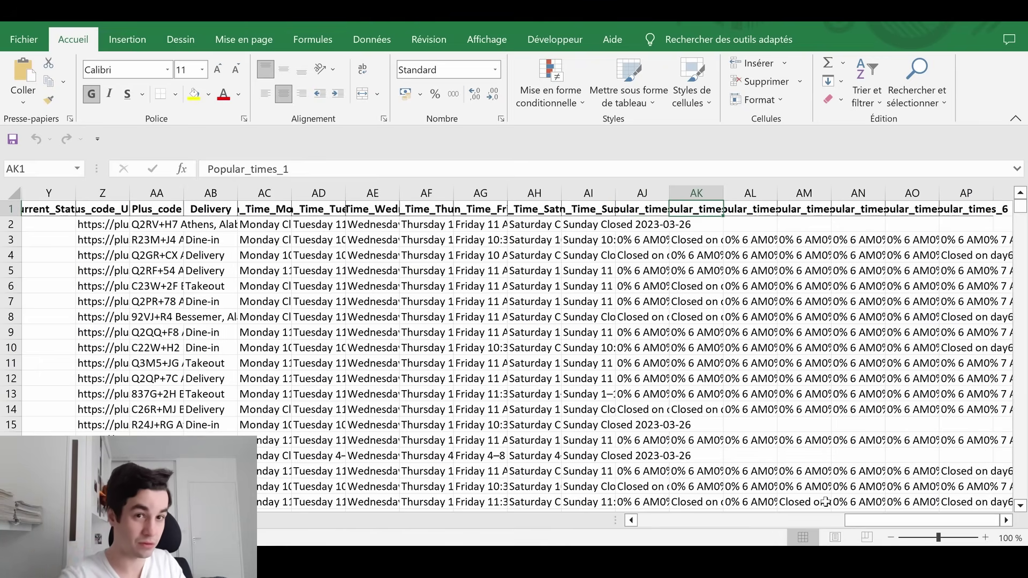
{"action": "key", "text": "Right"}
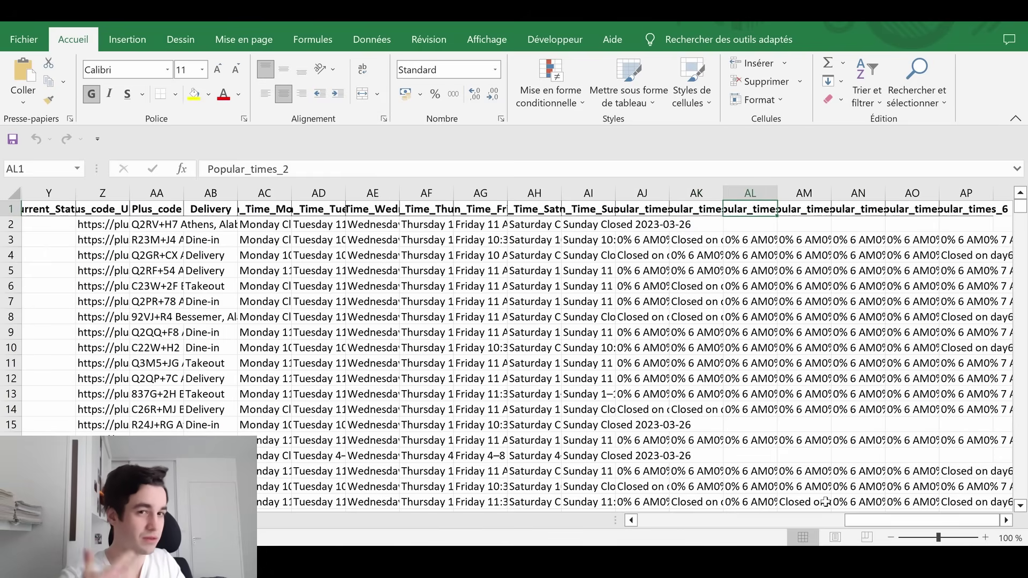
{"action": "key", "text": "Left"}
{"action": "key", "text": "Left"}
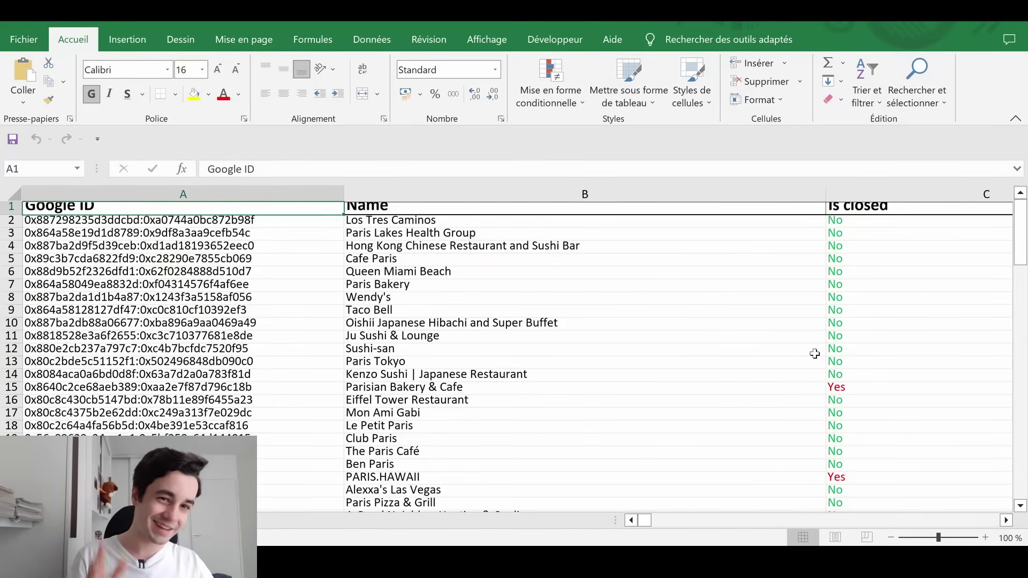
{"action": "scroll", "coordinate": [815, 354], "scroll_direction": "right", "scroll_amount": 10}
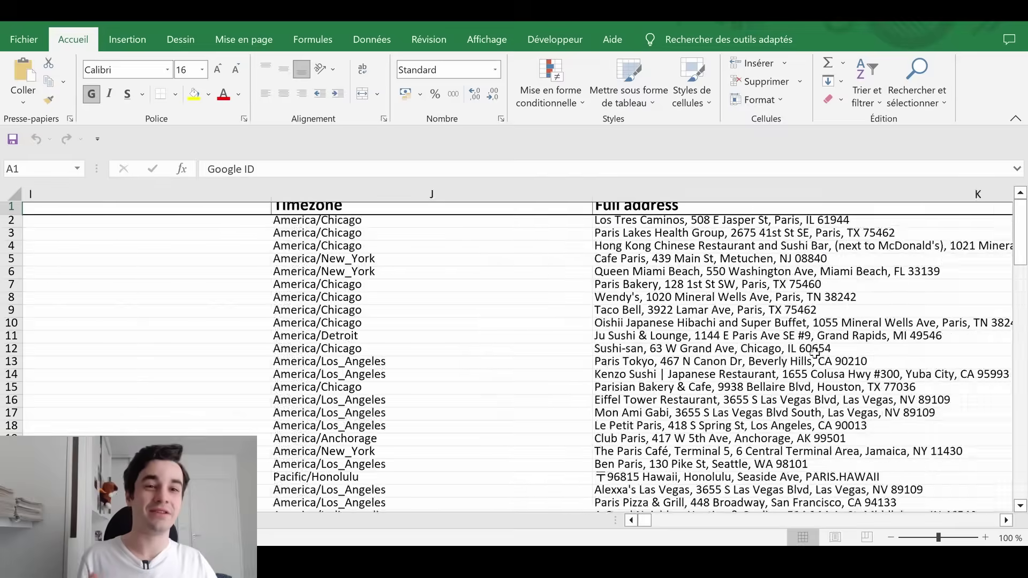
{"action": "scroll", "coordinate": [814, 354], "scroll_direction": "right", "scroll_amount": 20}
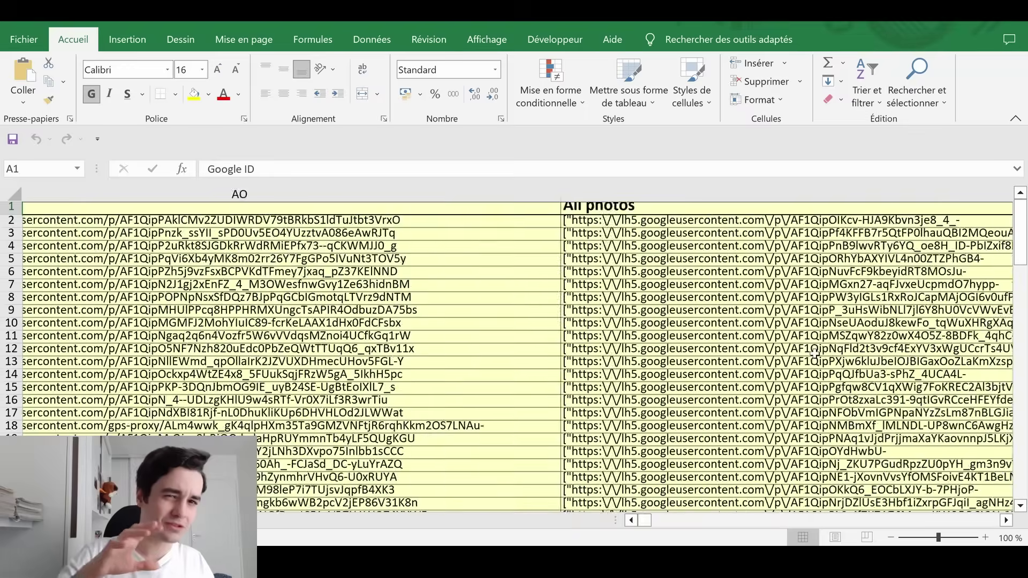
{"action": "scroll", "coordinate": [815, 354], "scroll_direction": "right", "scroll_amount": 20}
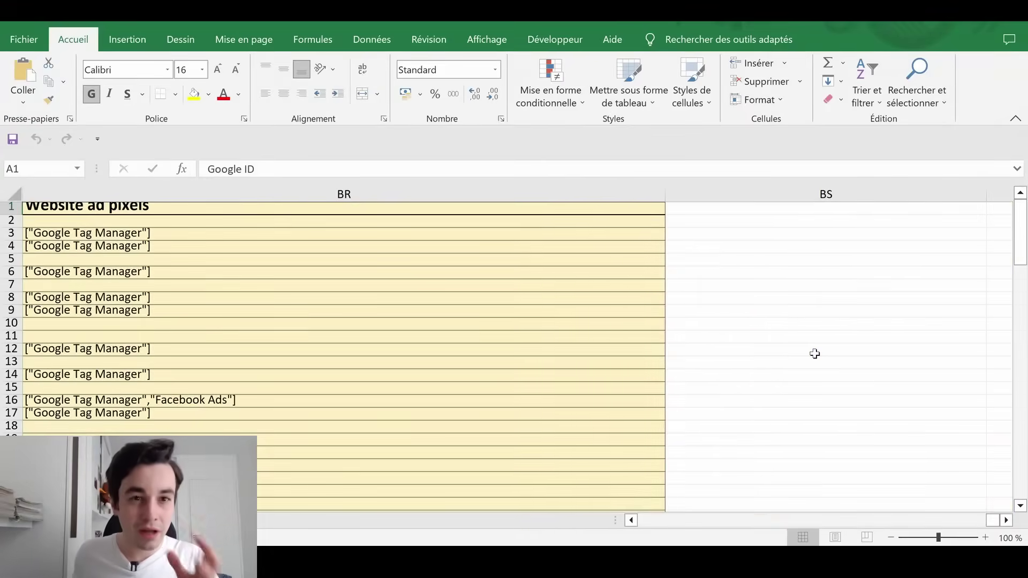
{"action": "scroll", "coordinate": [815, 354], "scroll_direction": "left", "scroll_amount": 4}
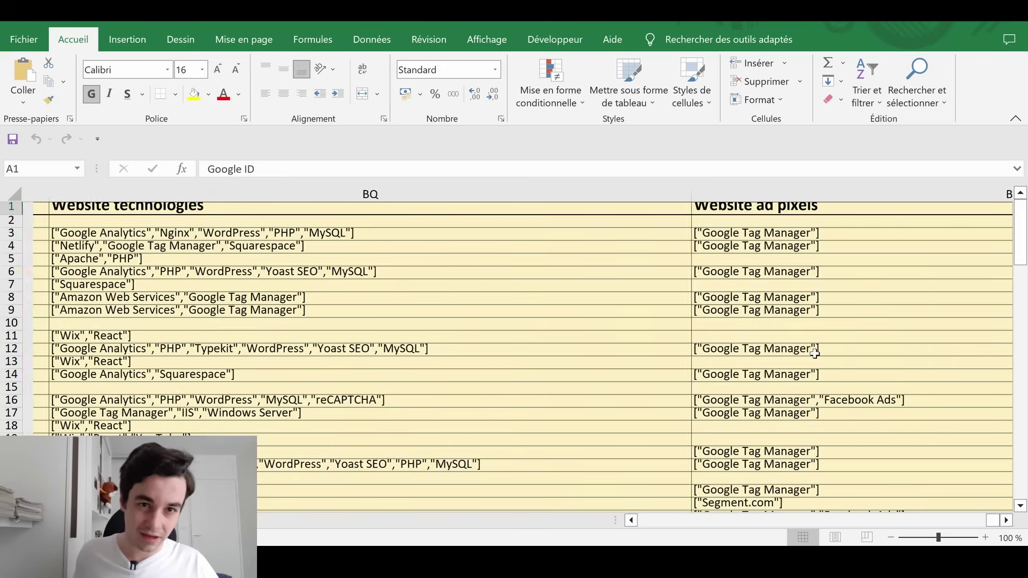
{"action": "scroll", "coordinate": [815, 354], "scroll_direction": "right", "scroll_amount": 1}
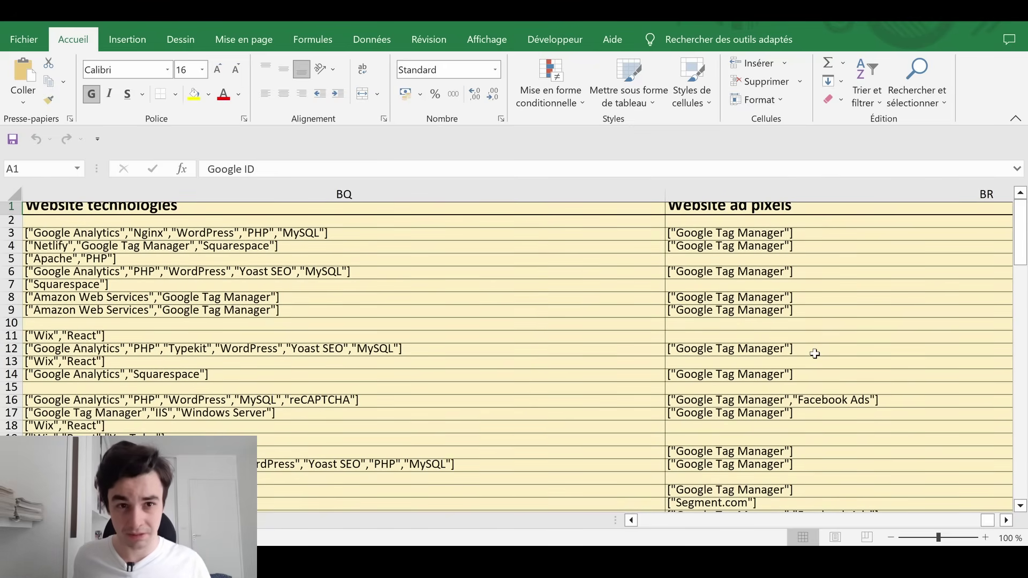
{"action": "left_click", "coordinate": [674, 522]}
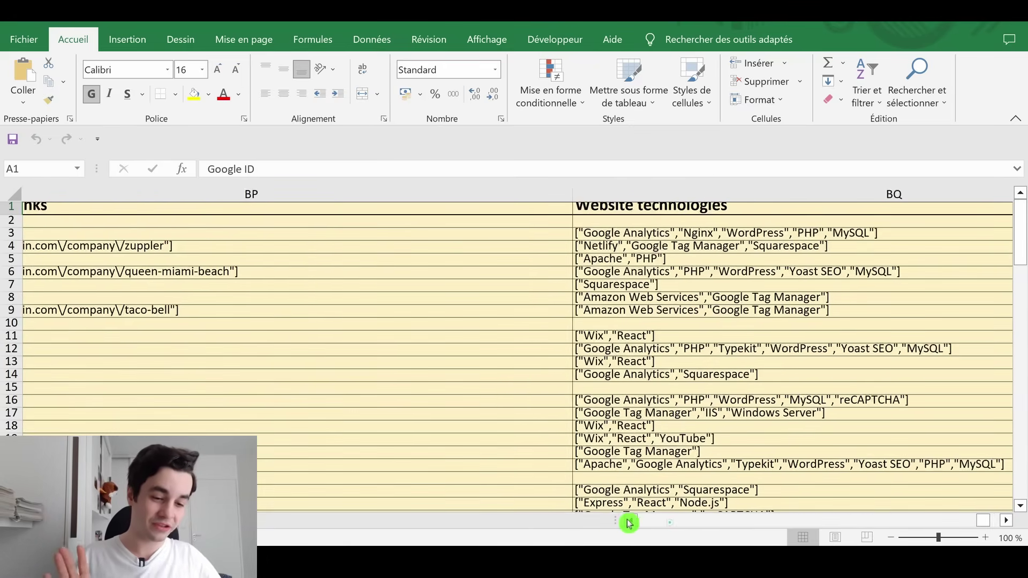
{"action": "left_click_drag", "start_coordinate": [986, 521], "coordinate": [489, 509]}
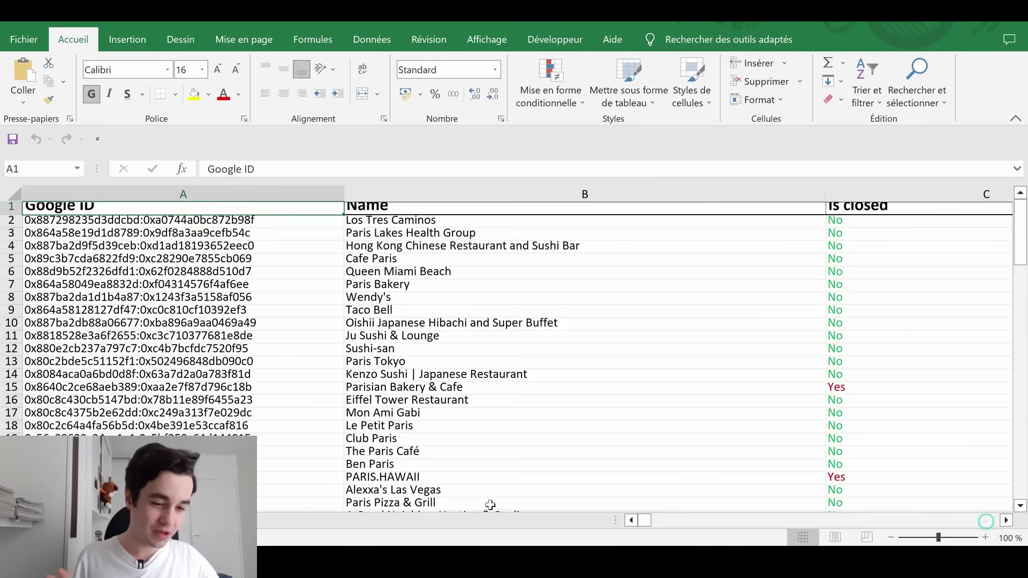
{"action": "left_click_drag", "start_coordinate": [1023, 245], "coordinate": [1022, 478]}
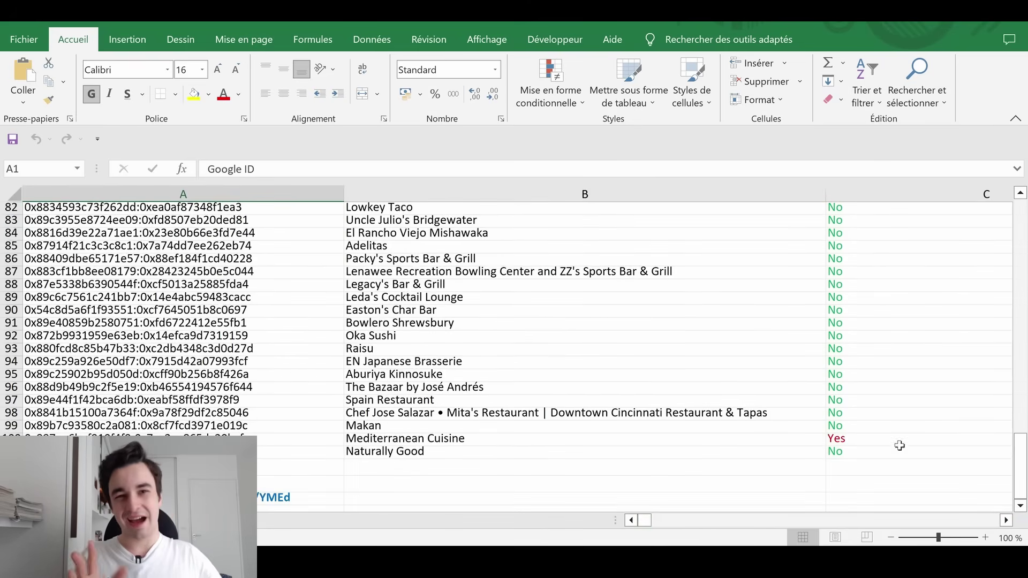
{"action": "scroll", "coordinate": [824, 427], "scroll_direction": "down", "scroll_amount": 3}
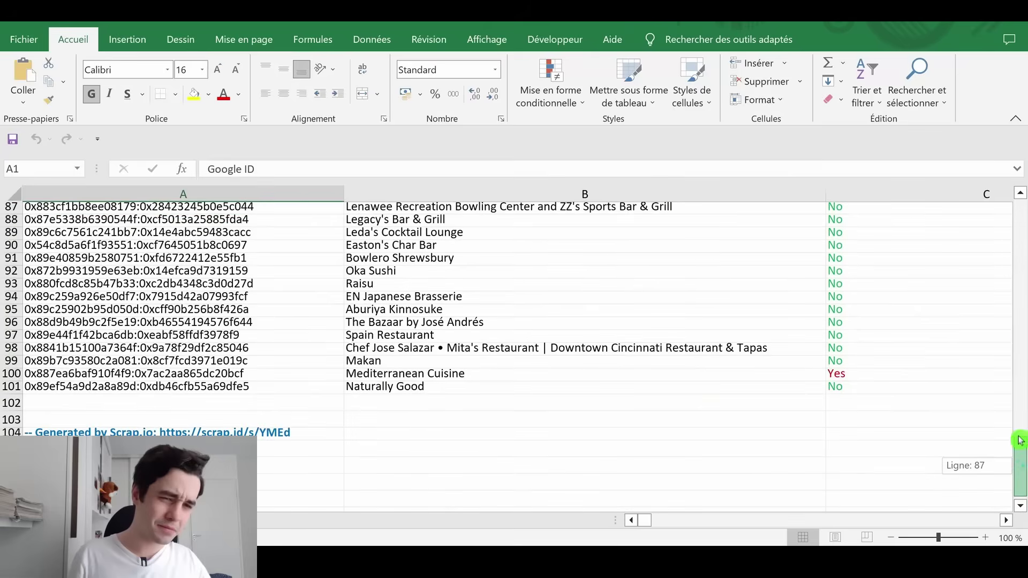
{"action": "left_click_drag", "start_coordinate": [1020, 345], "coordinate": [1020, 206]}
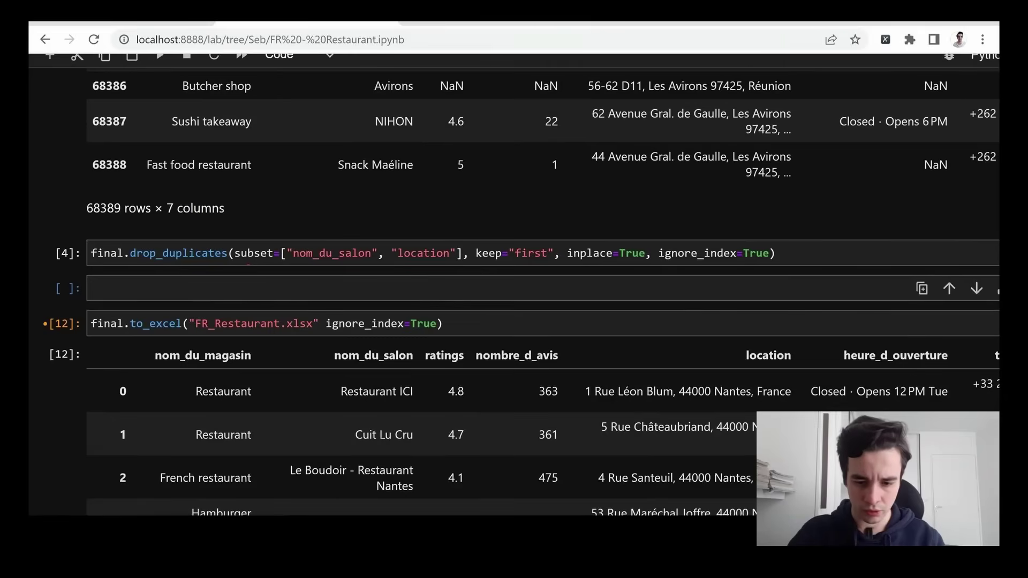
Enter 'final' in an empty cell and run it to show the 52658 × 7 table
{"action": "left_click", "coordinate": [535, 288]}
{"action": "type", "text": "final"}
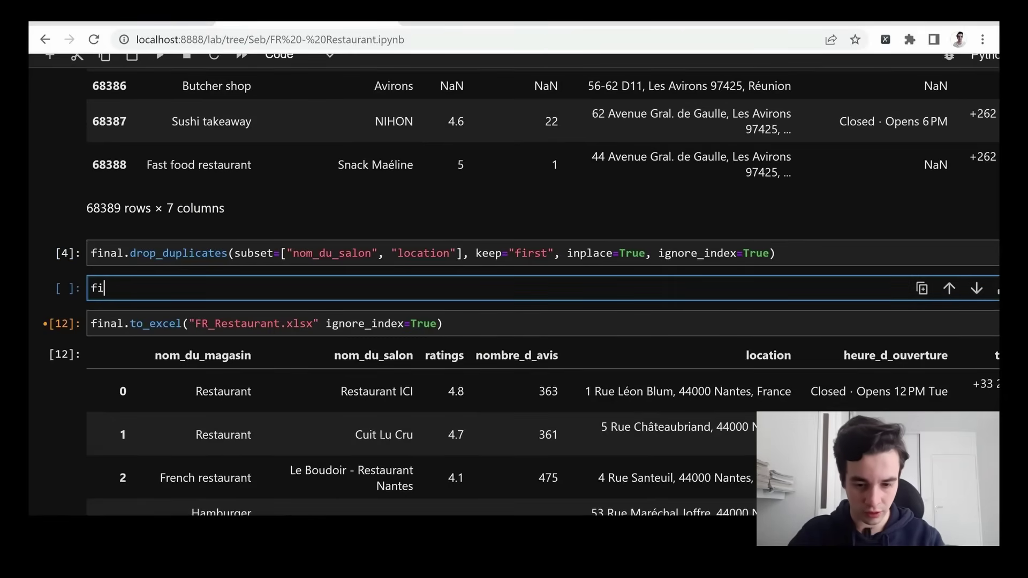
{"action": "key", "text": "shift+Return"}
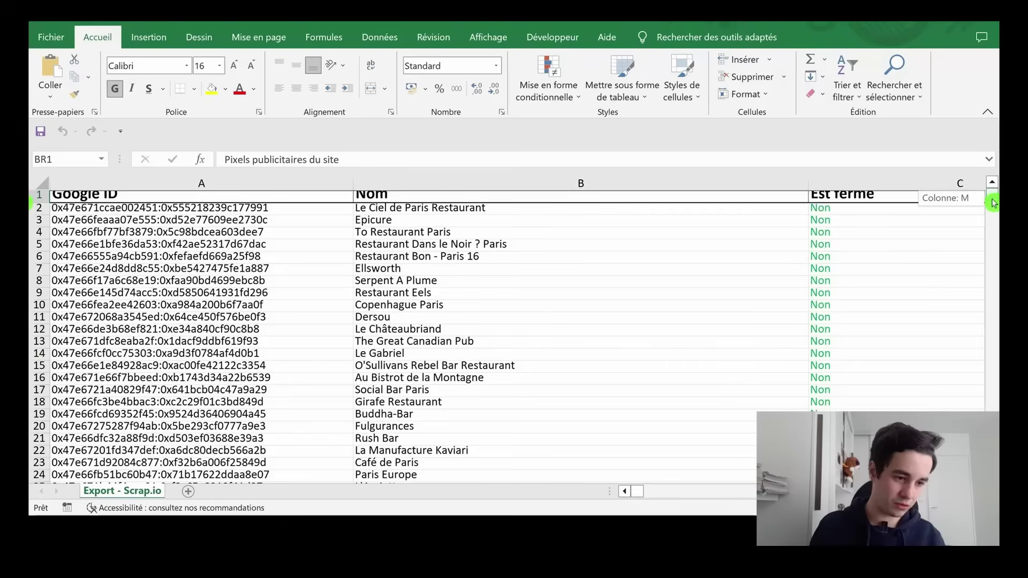
{"action": "left_click_drag", "start_coordinate": [992, 196], "coordinate": [992, 474]}
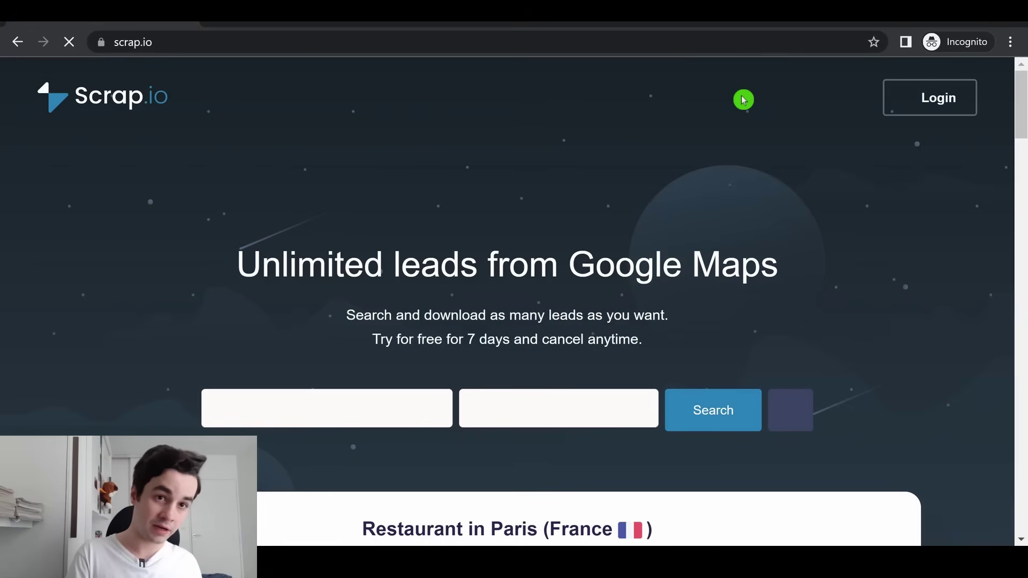
Go to Scrap.io and choose Restaurant as the search activity
{"action": "left_click", "coordinate": [935, 97]}
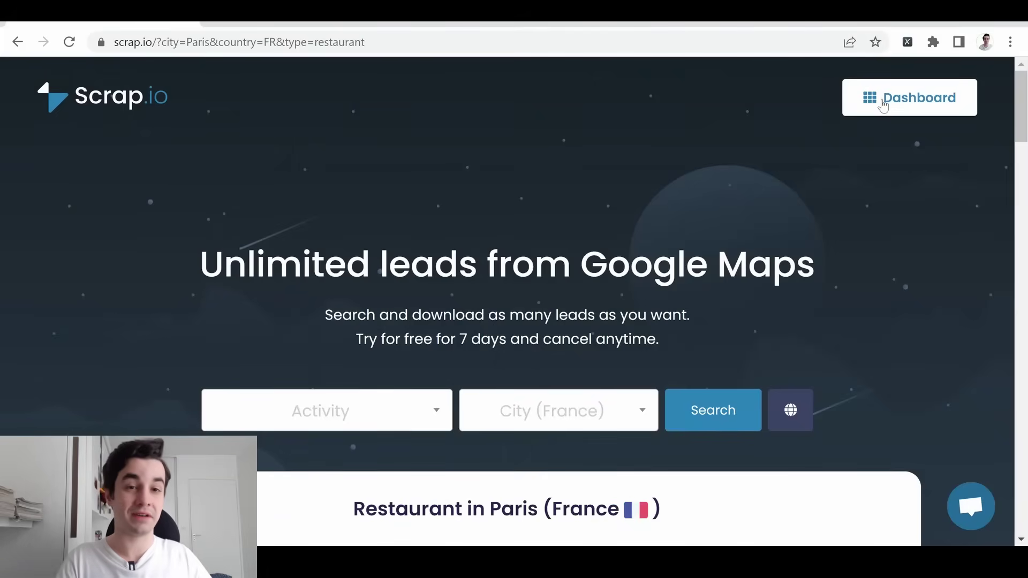
{"action": "left_click", "coordinate": [533, 345]}
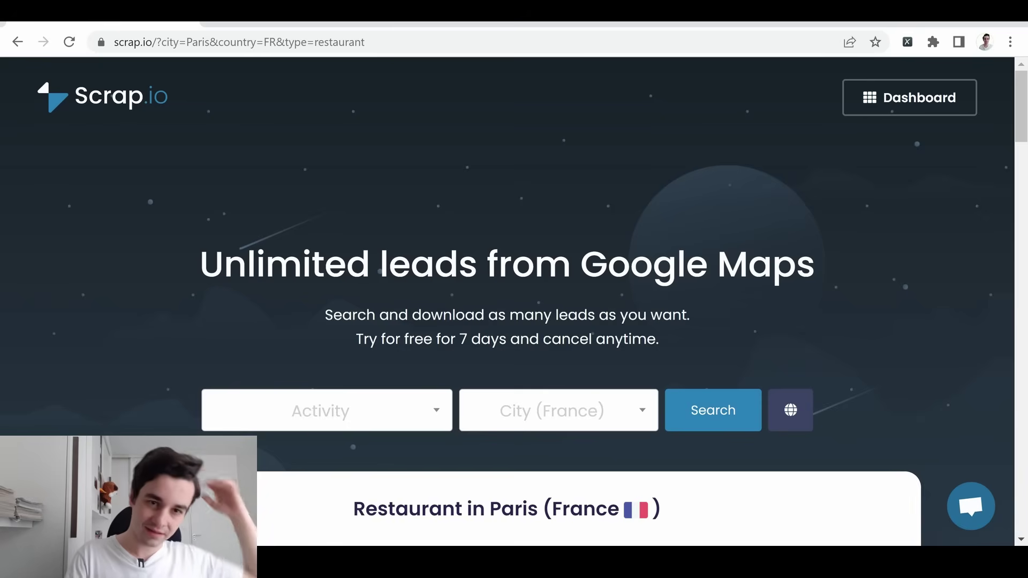
{"action": "left_click", "coordinate": [307, 419]}
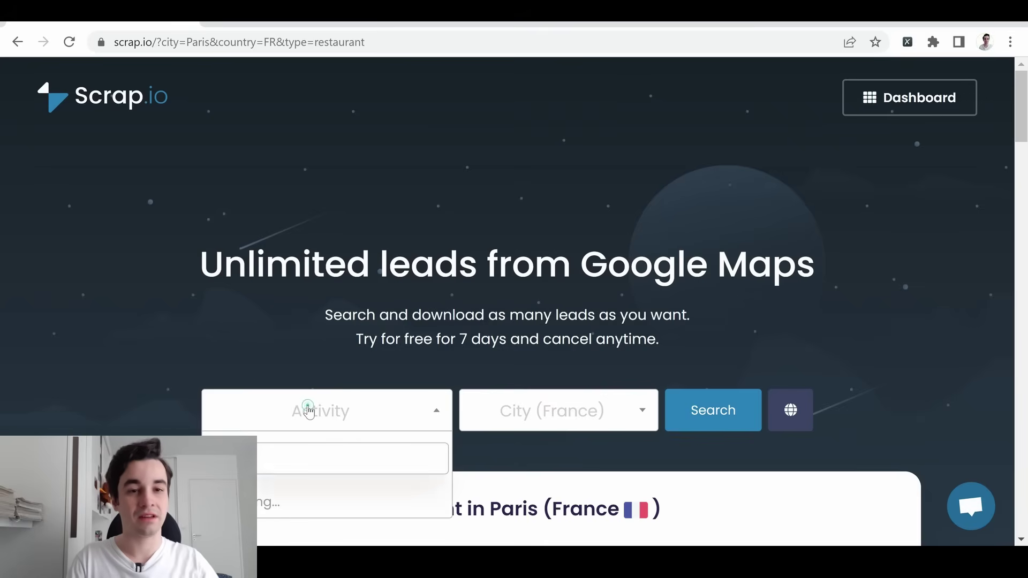
{"action": "scroll", "coordinate": [308, 412], "scroll_direction": "down", "scroll_amount": 3}
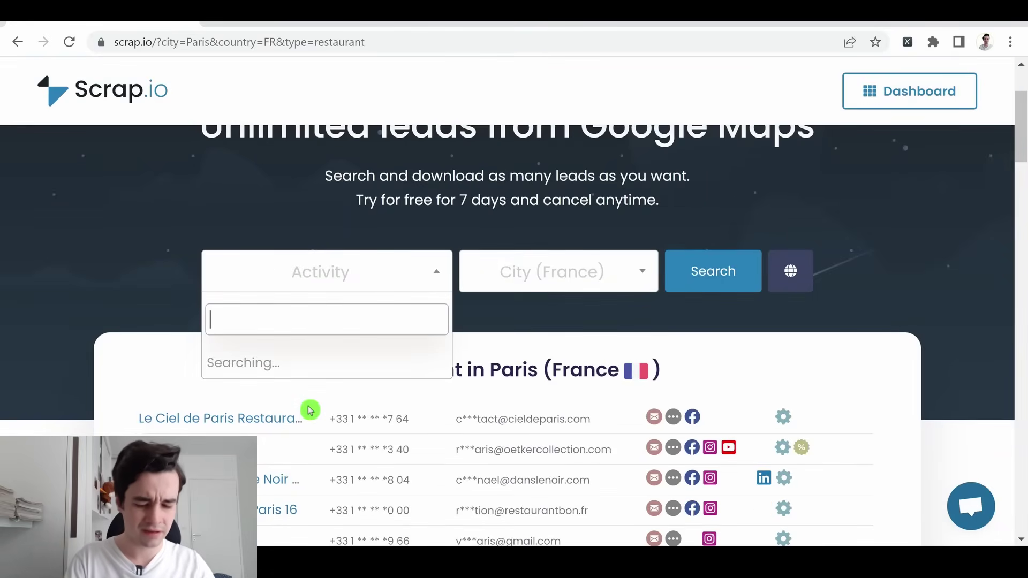
{"action": "type", "text": "restaurant"}
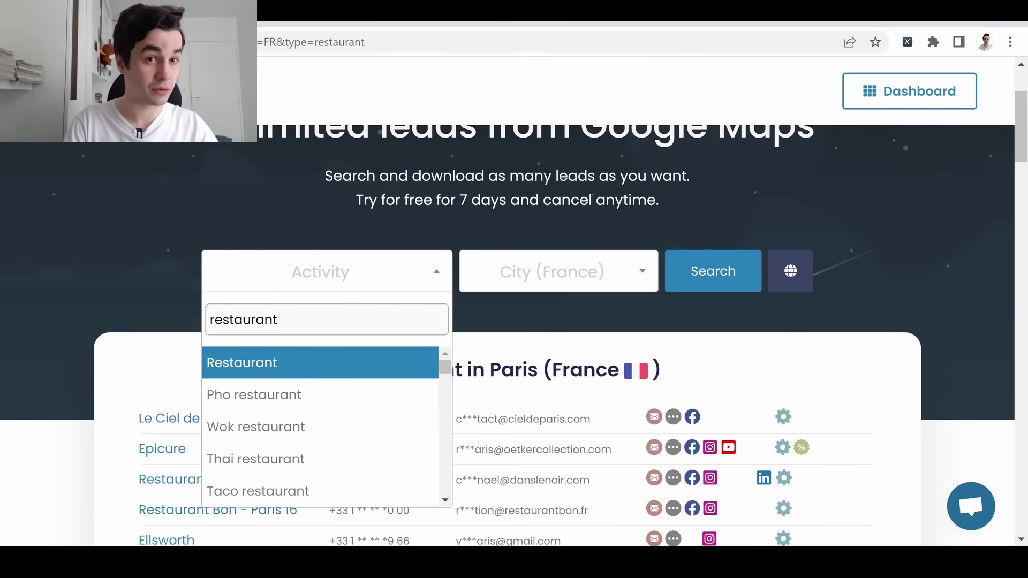
{"action": "left_click", "coordinate": [294, 362]}
Choose Paris as the city and run the restaurant search
{"action": "left_click", "coordinate": [525, 263]}
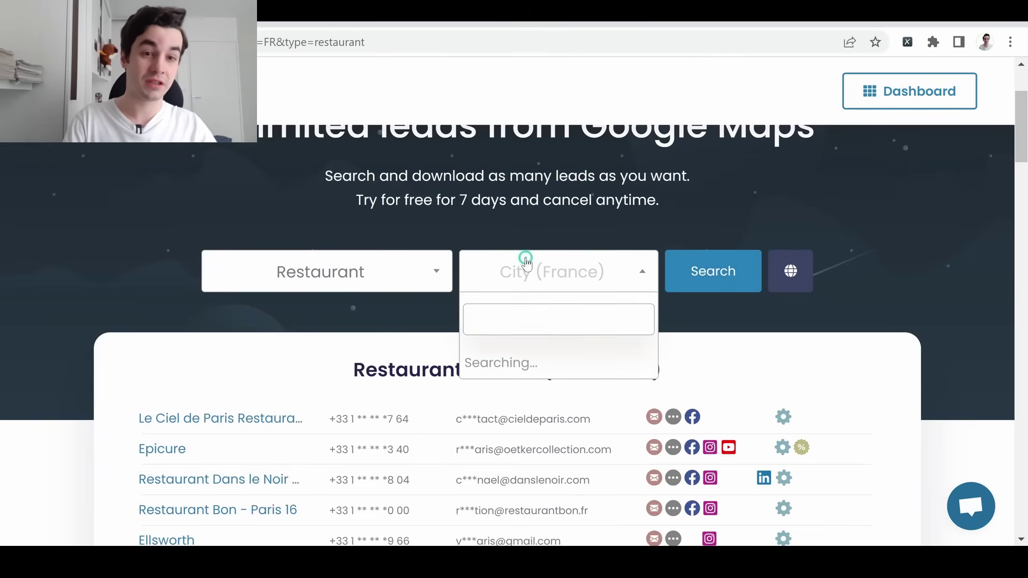
{"action": "type", "text": "re"}
{"action": "key", "text": "BackSpace"}
{"action": "key", "text": "BackSpace"}
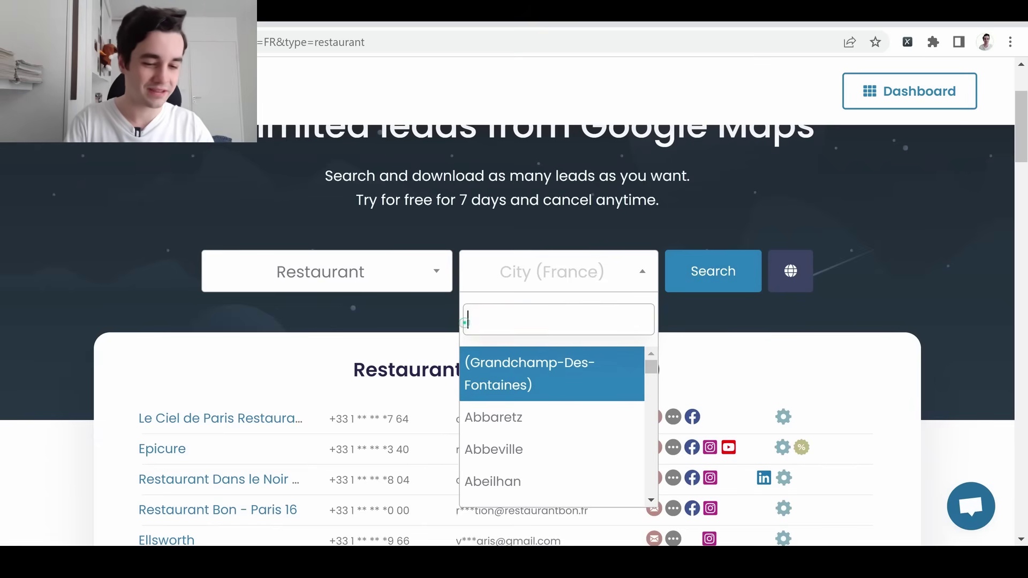
{"action": "type", "text": "paris"}
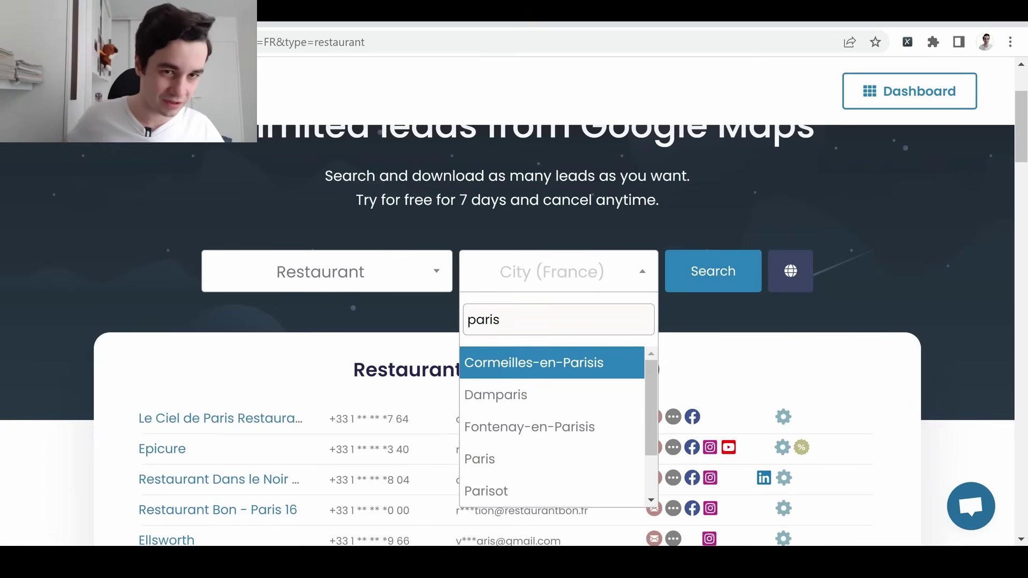
{"action": "left_click", "coordinate": [485, 457]}
{"action": "left_click", "coordinate": [710, 276]}
Scroll through the 9,434 Paris restaurant leads, then go to the app's search dashboard
{"action": "scroll", "coordinate": [705, 314], "scroll_direction": "down", "scroll_amount": 10}
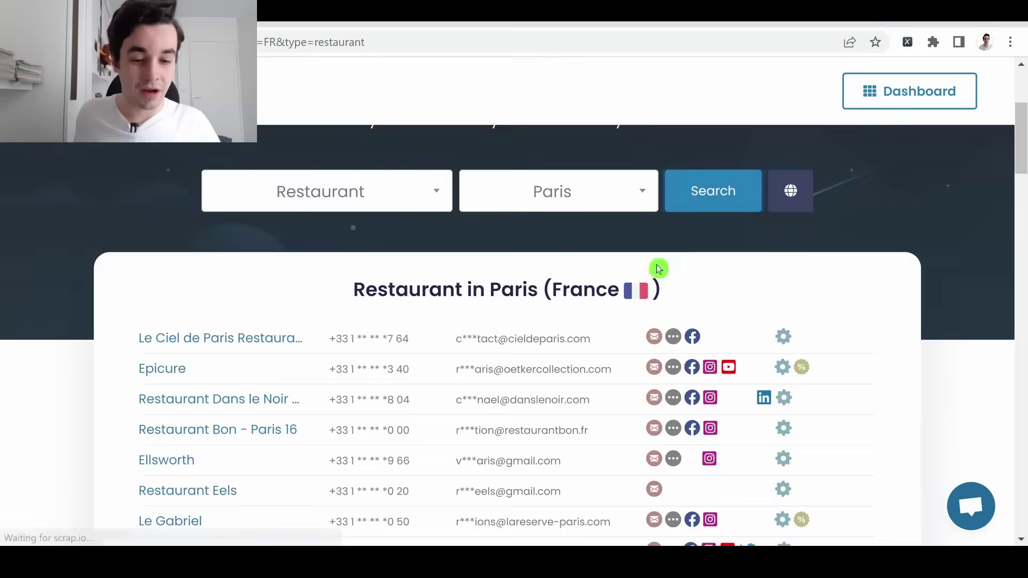
{"action": "scroll", "coordinate": [579, 300], "scroll_direction": "up", "scroll_amount": 3}
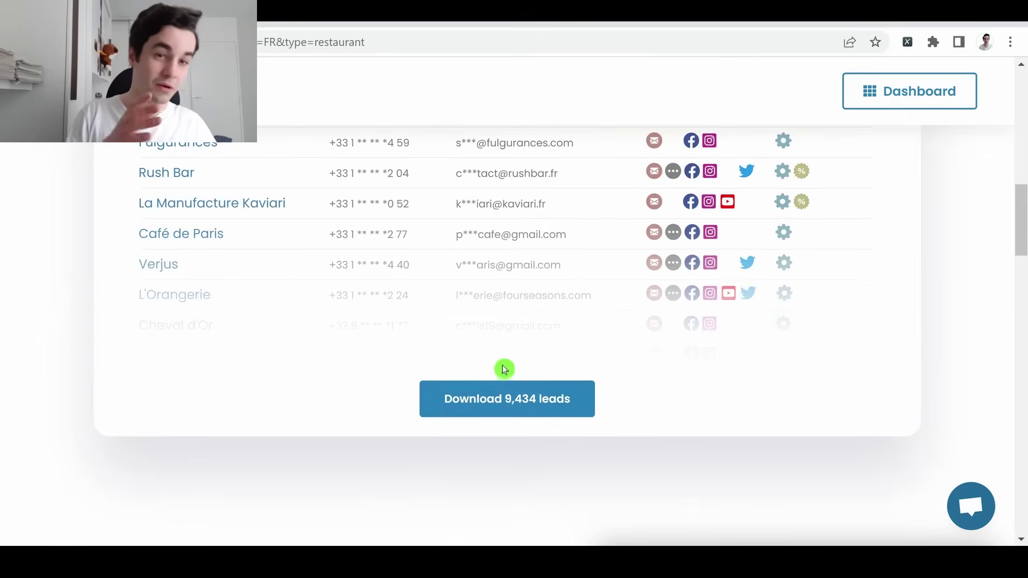
{"action": "scroll", "coordinate": [509, 380], "scroll_direction": "up", "scroll_amount": 3}
{"action": "scroll", "coordinate": [509, 333], "scroll_direction": "up", "scroll_amount": 6}
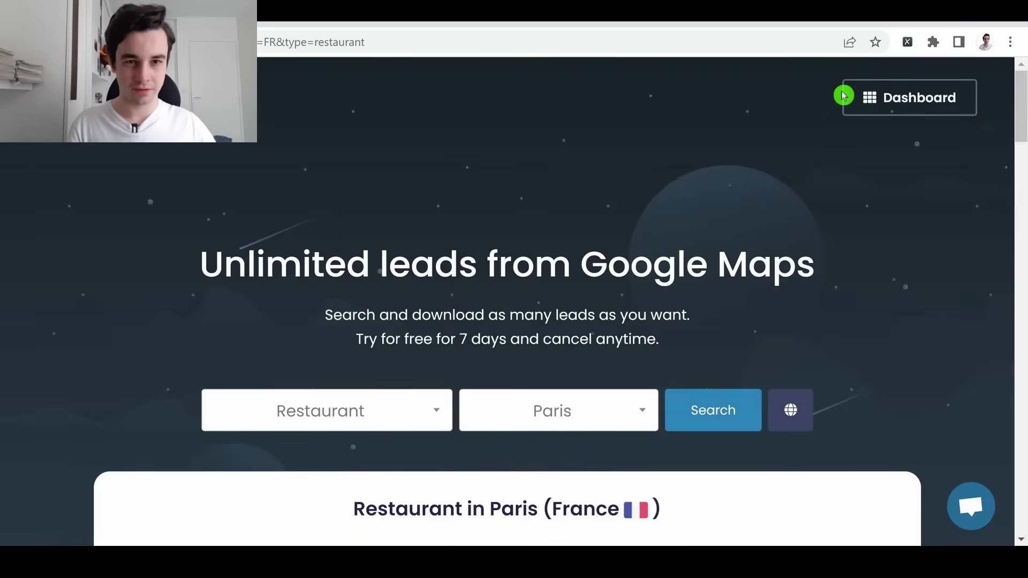
{"action": "left_click", "coordinate": [846, 98]}
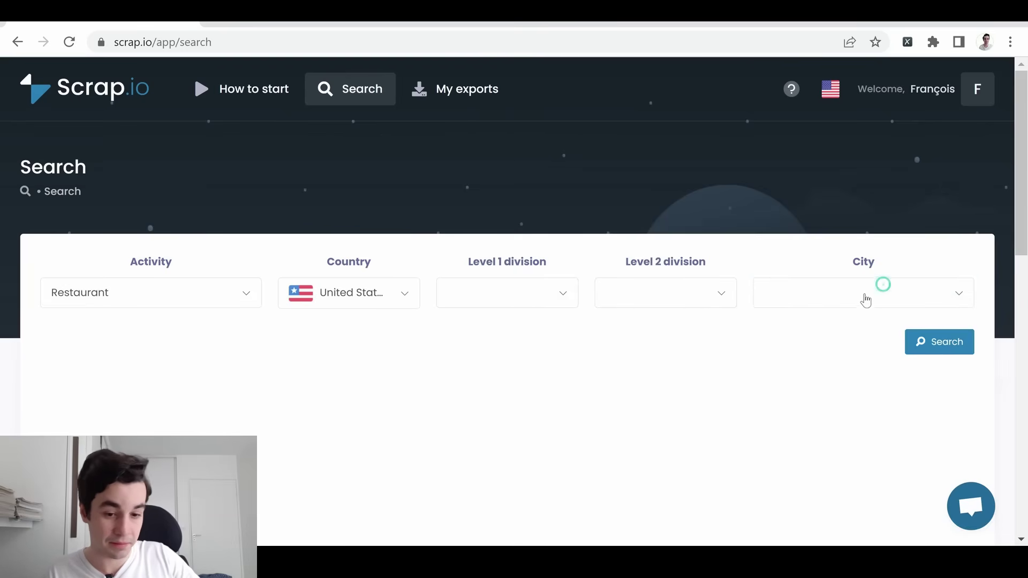
Look through the Level 2 and state lists, then search restaurants across the United States
{"action": "left_click", "coordinate": [700, 298]}
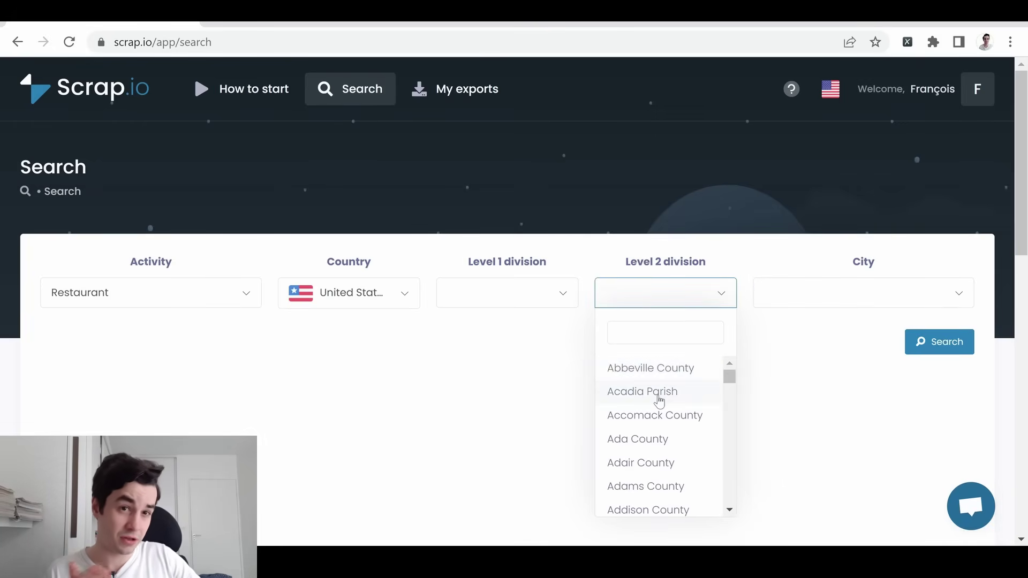
{"action": "left_click", "coordinate": [519, 292]}
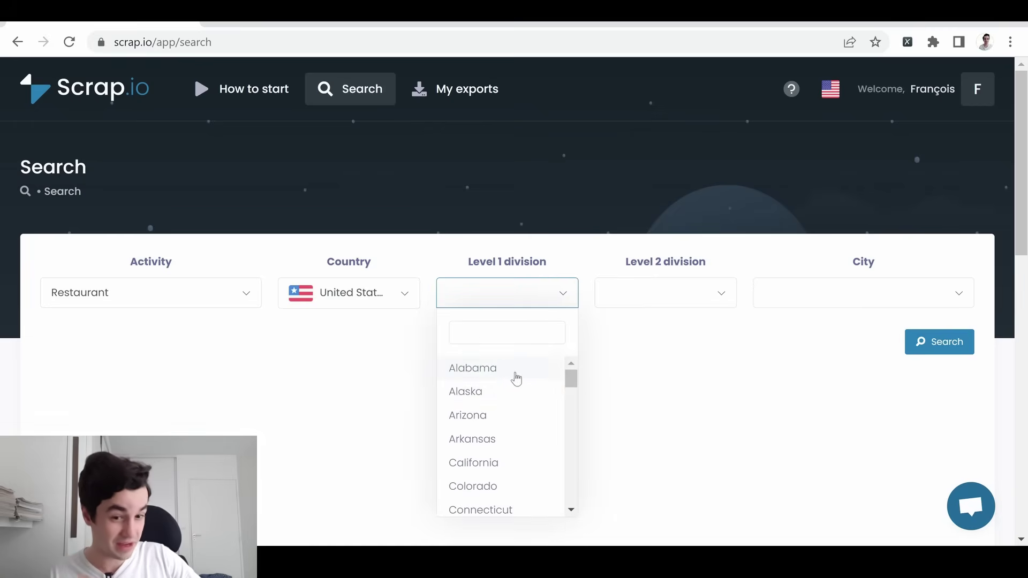
{"action": "left_click", "coordinate": [327, 358]}
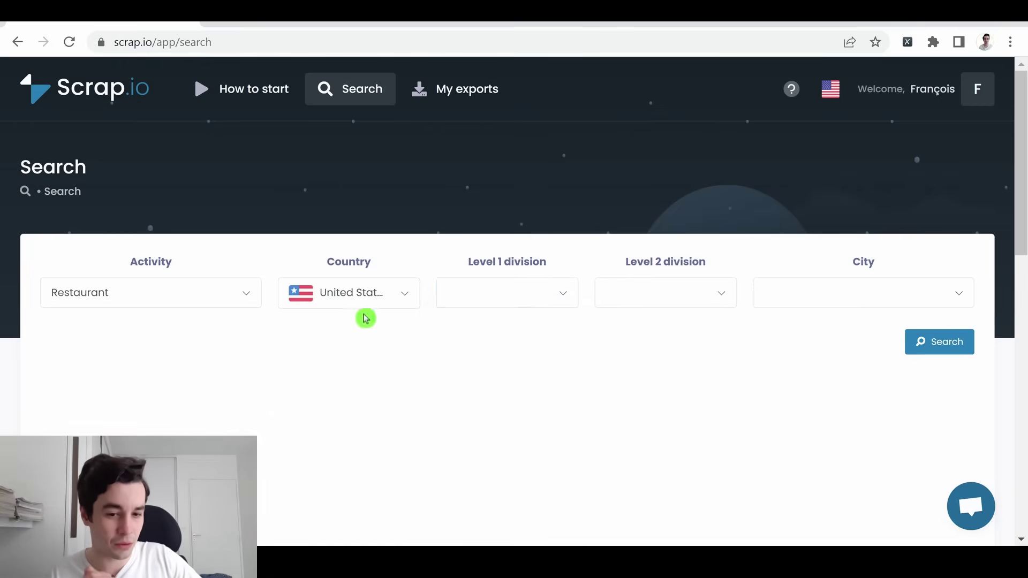
{"action": "left_click", "coordinate": [957, 349]}
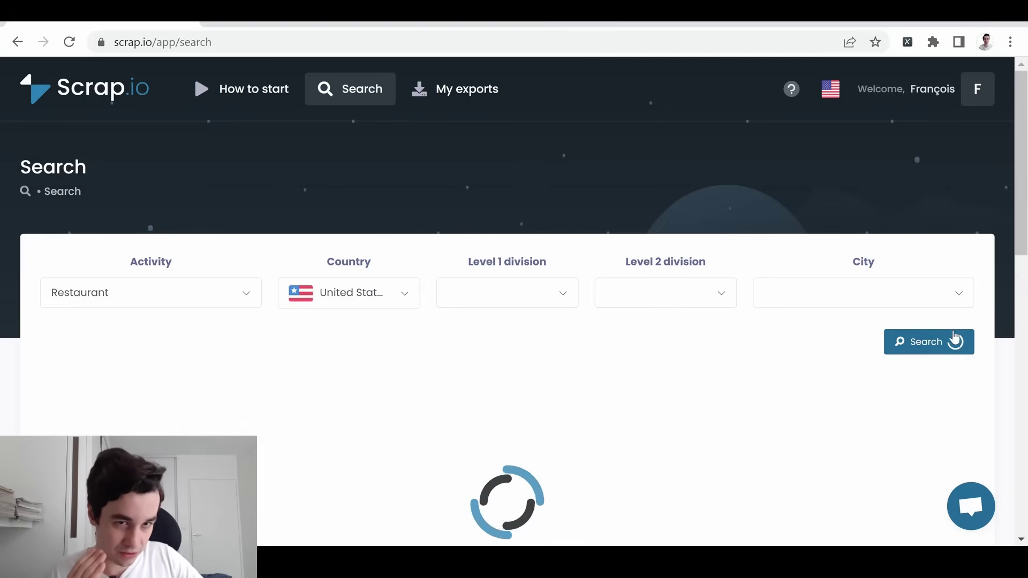
Check the About 10,000+ result count and open the result filters
{"action": "left_click", "coordinate": [899, 220]}
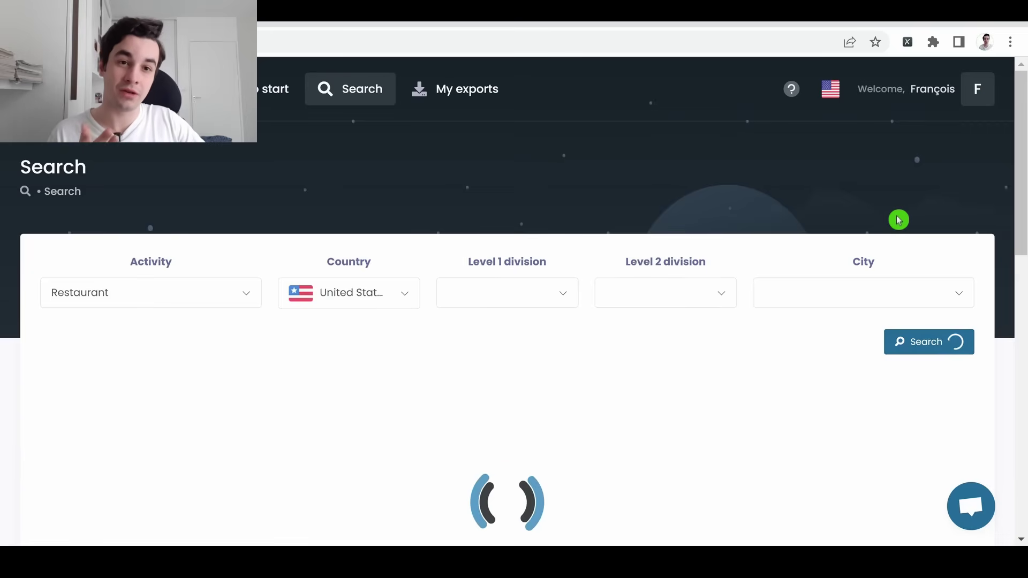
{"action": "left_click_drag", "start_coordinate": [648, 343], "coordinate": [740, 353]}
{"action": "left_click", "coordinate": [636, 336]}
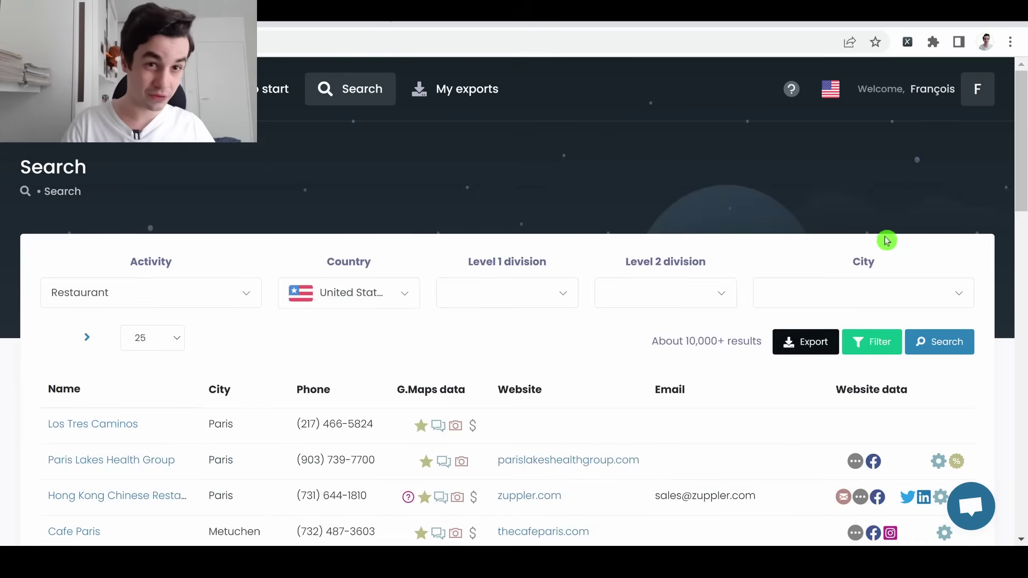
{"action": "left_click", "coordinate": [883, 337]}
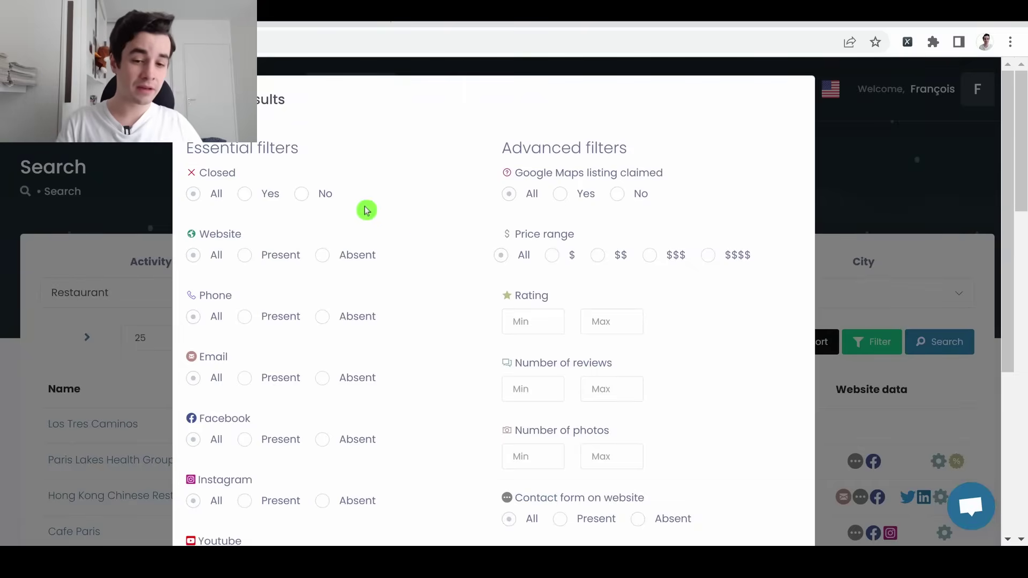
Set Closed to No and require Website, Phone and Email to be Present
{"action": "left_click", "coordinate": [337, 194]}
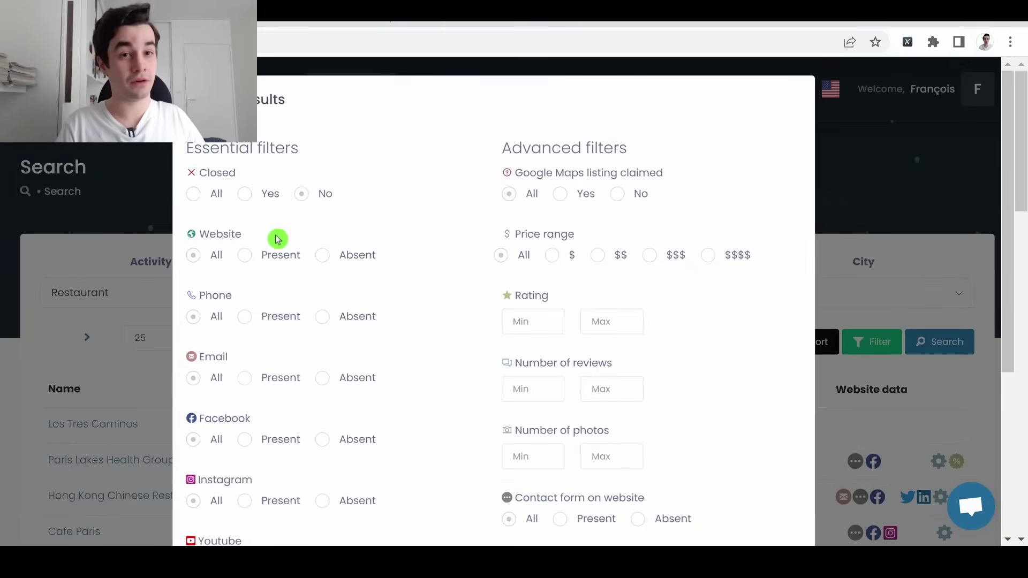
{"action": "left_click", "coordinate": [271, 257]}
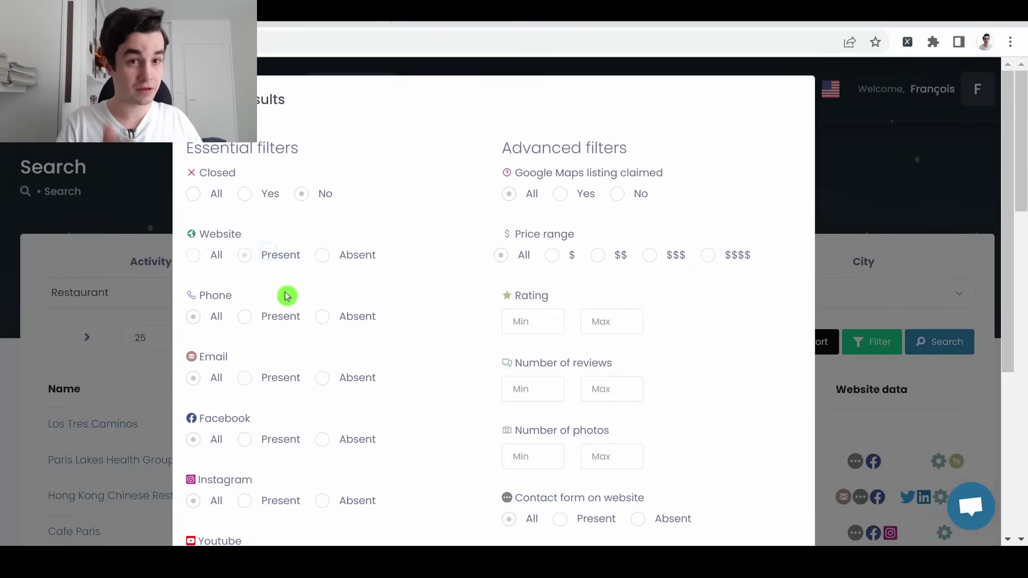
{"action": "scroll", "coordinate": [286, 296], "scroll_direction": "down", "scroll_amount": 1}
{"action": "left_click", "coordinate": [275, 237]}
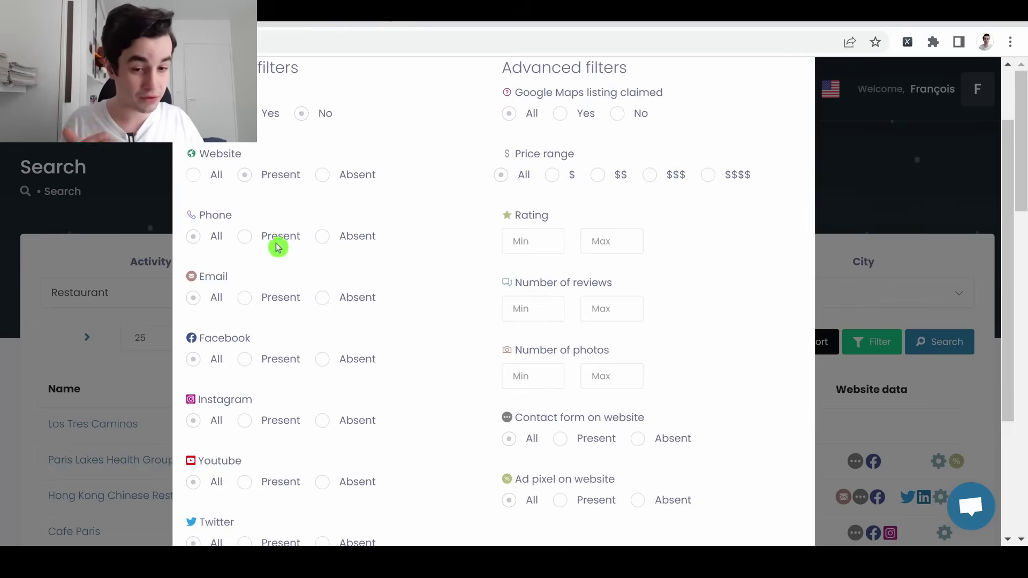
{"action": "left_click", "coordinate": [261, 295]}
{"action": "scroll", "coordinate": [262, 293], "scroll_direction": "down", "scroll_amount": 1}
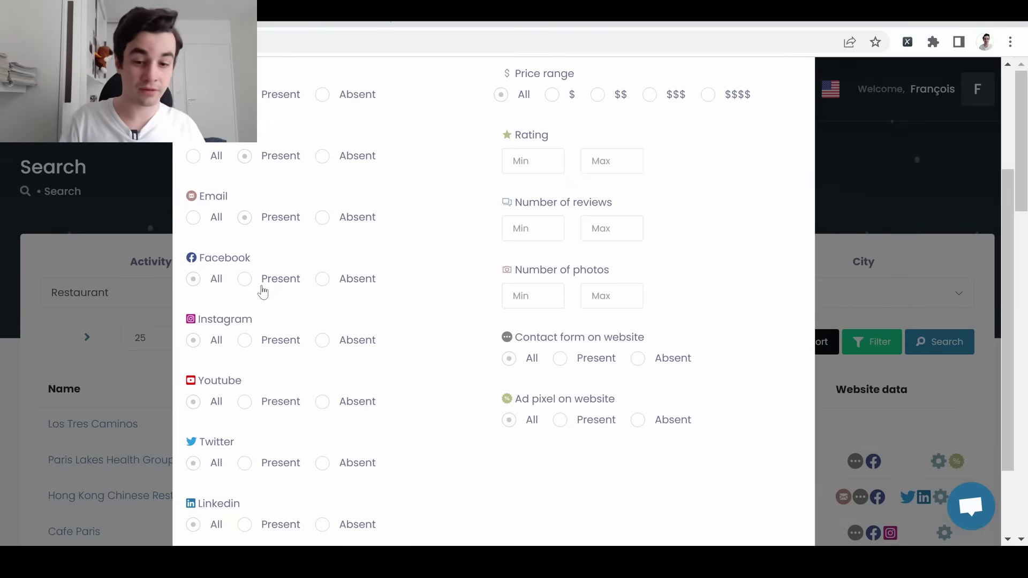
Mark Facebook, Instagram, YouTube and LinkedIn as Absent
{"action": "left_click", "coordinate": [345, 280]}
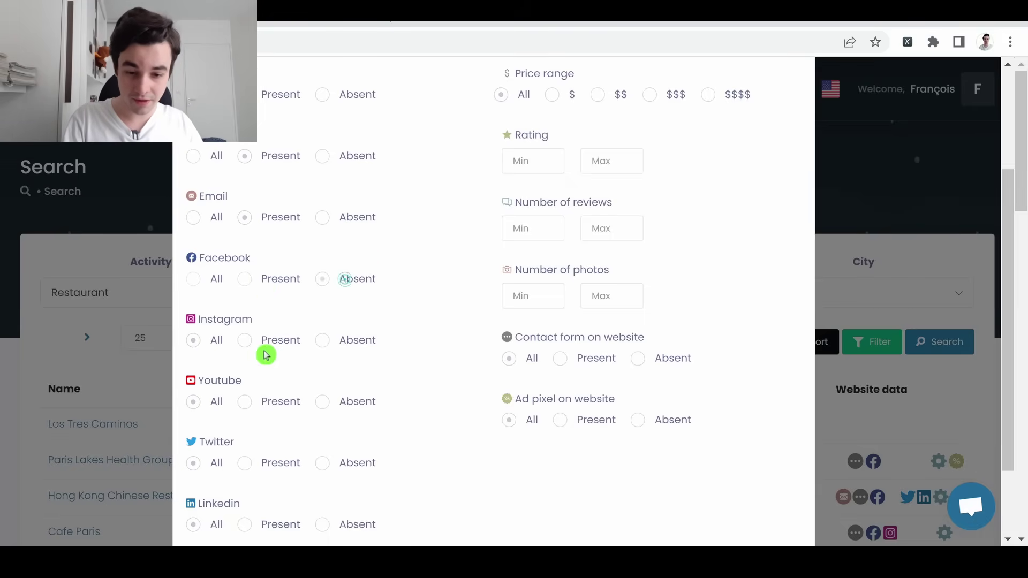
{"action": "left_click", "coordinate": [344, 402]}
{"action": "left_click", "coordinate": [348, 340]}
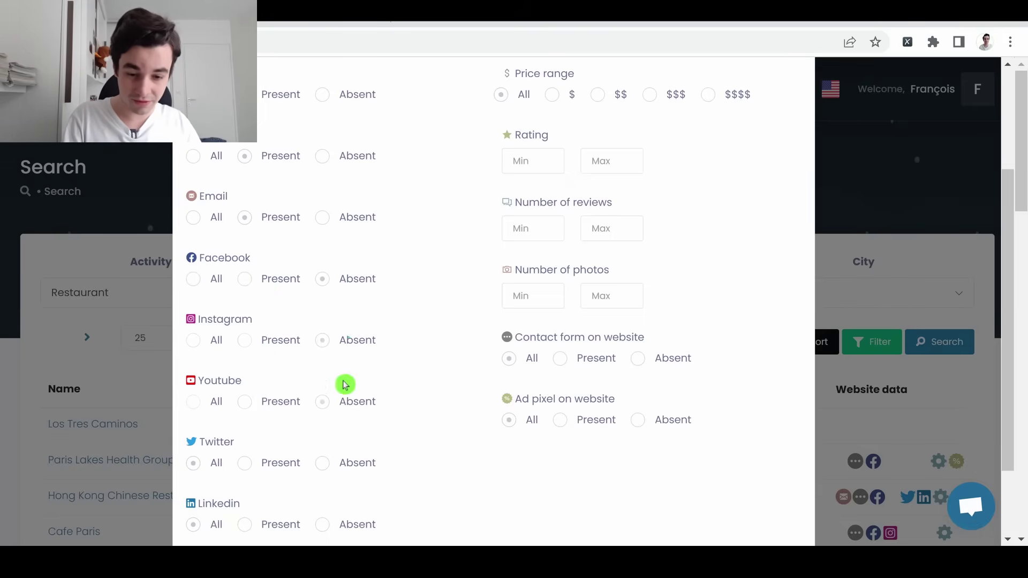
{"action": "scroll", "coordinate": [345, 385], "scroll_direction": "down", "scroll_amount": 2}
{"action": "left_click", "coordinate": [345, 421]}
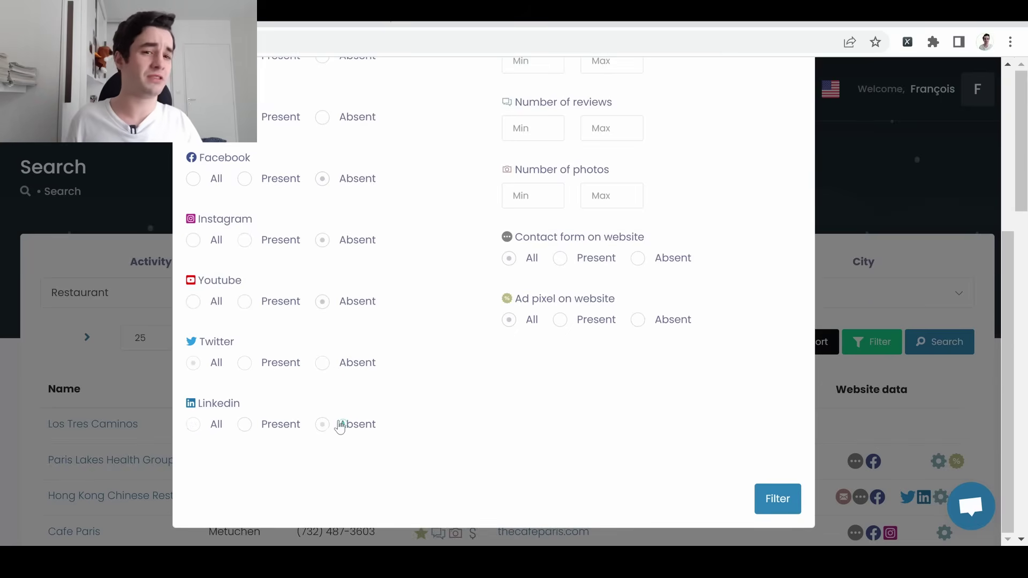
{"action": "scroll", "coordinate": [589, 201], "scroll_direction": "up", "scroll_amount": 5}
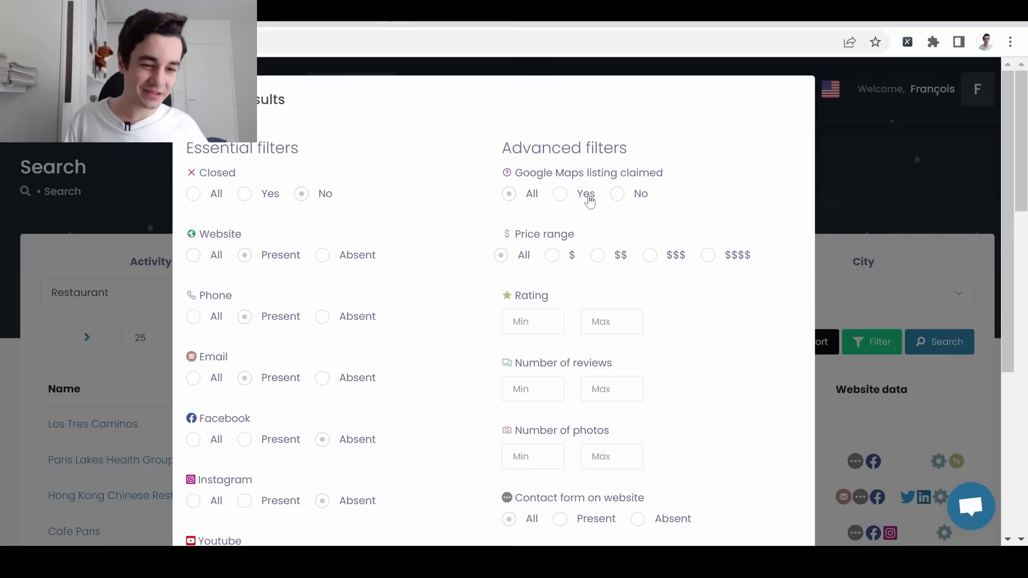
Set Google Maps listing claimed to Yes and apply the filters, giving about 10,000+ results
{"action": "left_click", "coordinate": [560, 196]}
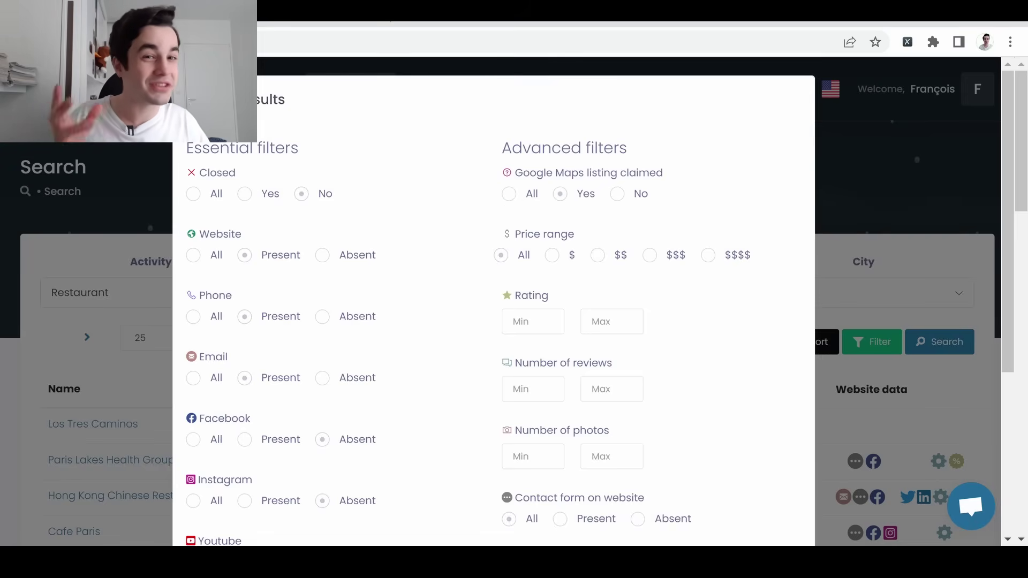
{"action": "left_click", "coordinate": [547, 321]}
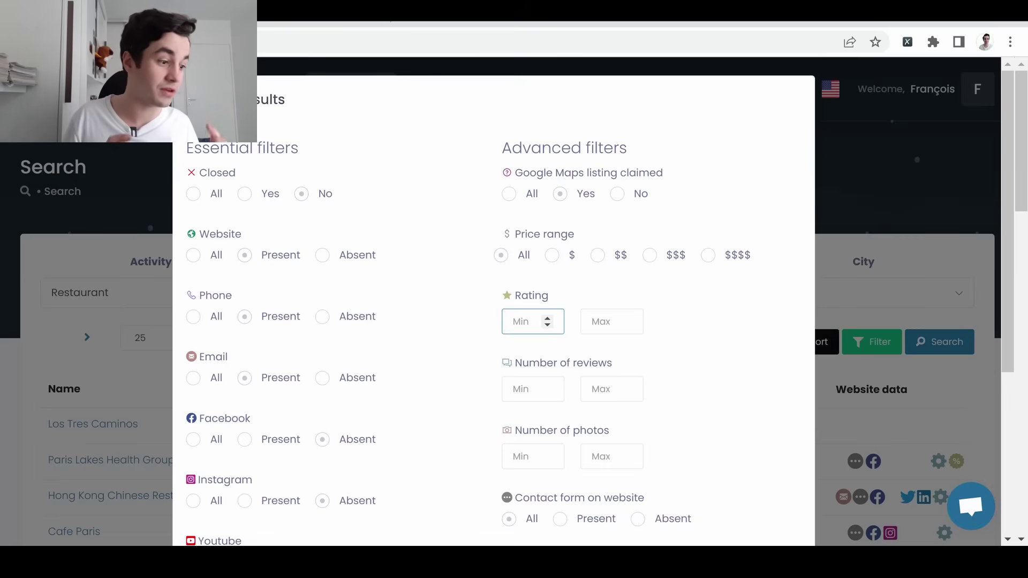
{"action": "scroll", "coordinate": [546, 322], "scroll_direction": "down", "scroll_amount": 2}
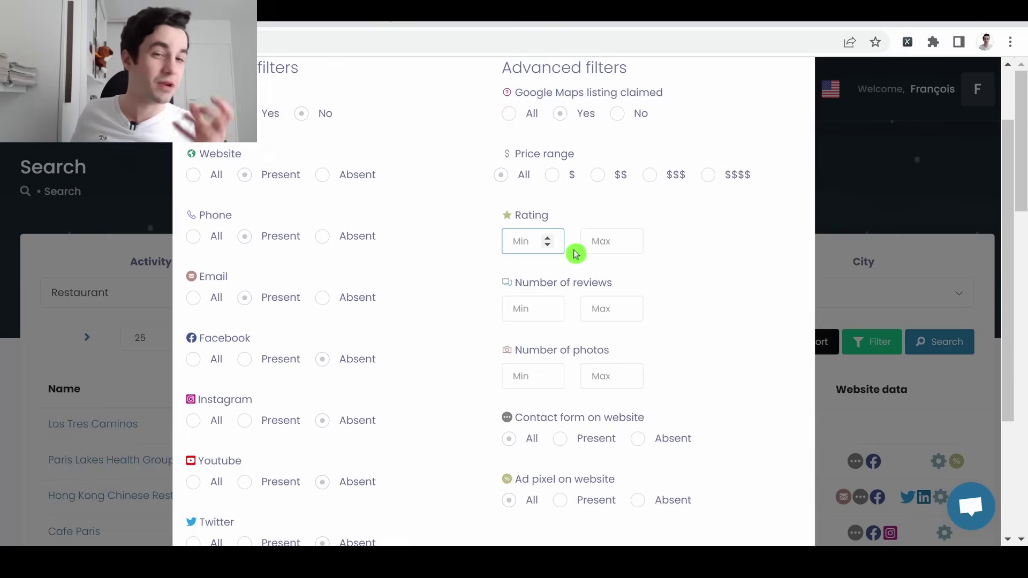
{"action": "scroll", "coordinate": [584, 364], "scroll_direction": "down", "scroll_amount": 2}
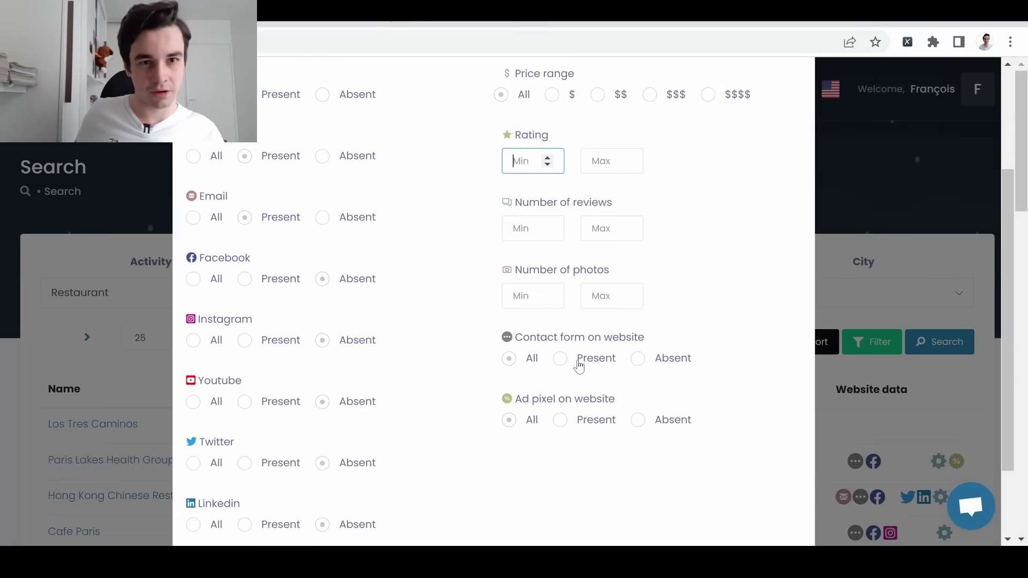
{"action": "scroll", "coordinate": [580, 363], "scroll_direction": "down", "scroll_amount": 2}
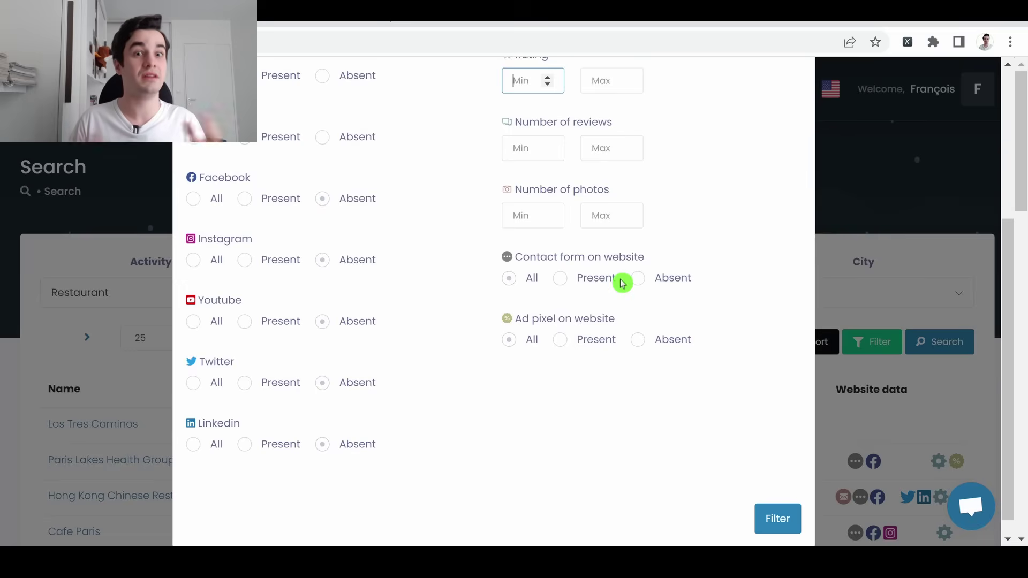
{"action": "scroll", "coordinate": [566, 341], "scroll_direction": "up", "scroll_amount": 3}
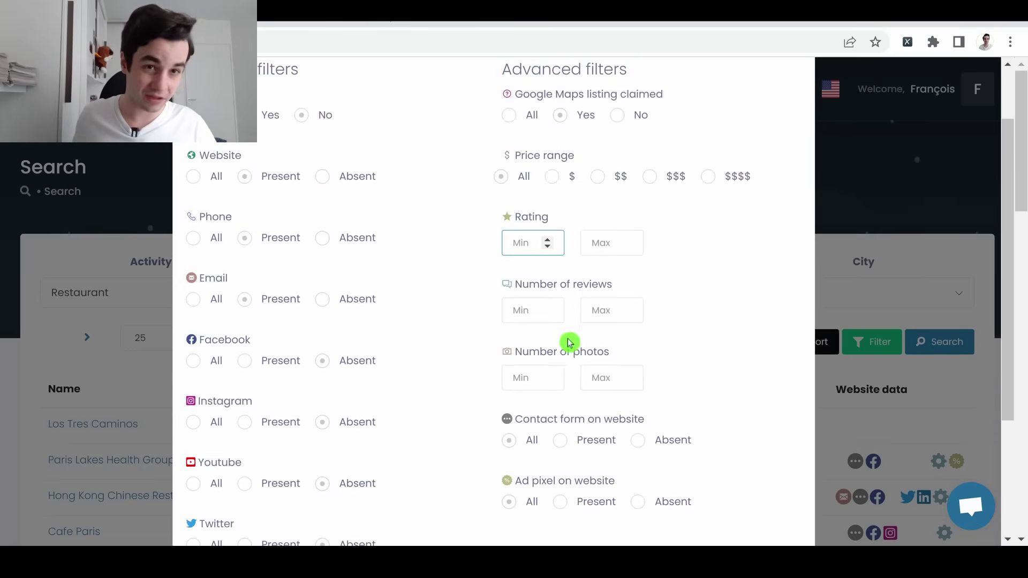
{"action": "scroll", "coordinate": [452, 207], "scroll_direction": "up", "scroll_amount": 2}
{"action": "scroll", "coordinate": [526, 234], "scroll_direction": "down", "scroll_amount": 8}
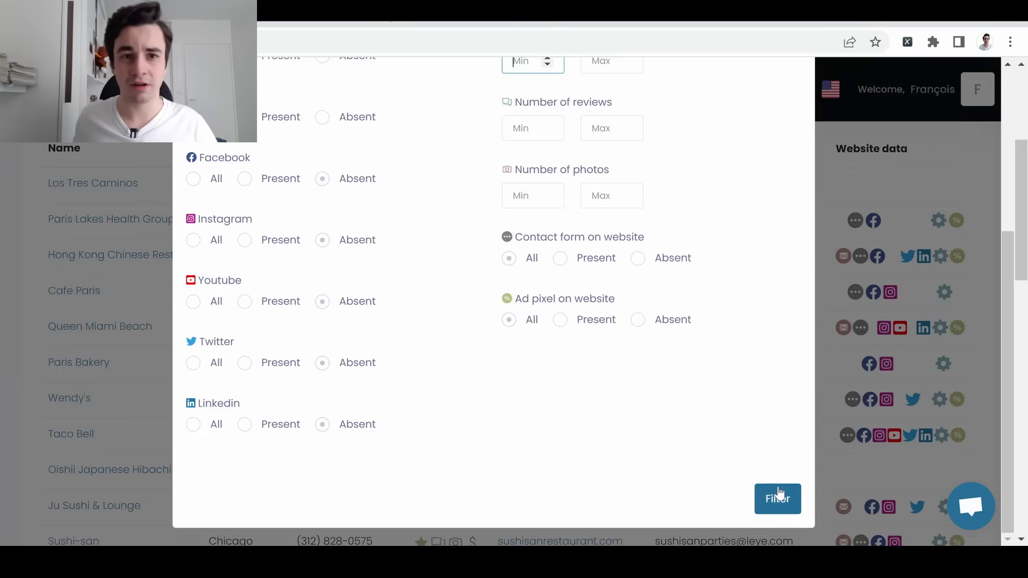
{"action": "left_click", "coordinate": [780, 494]}
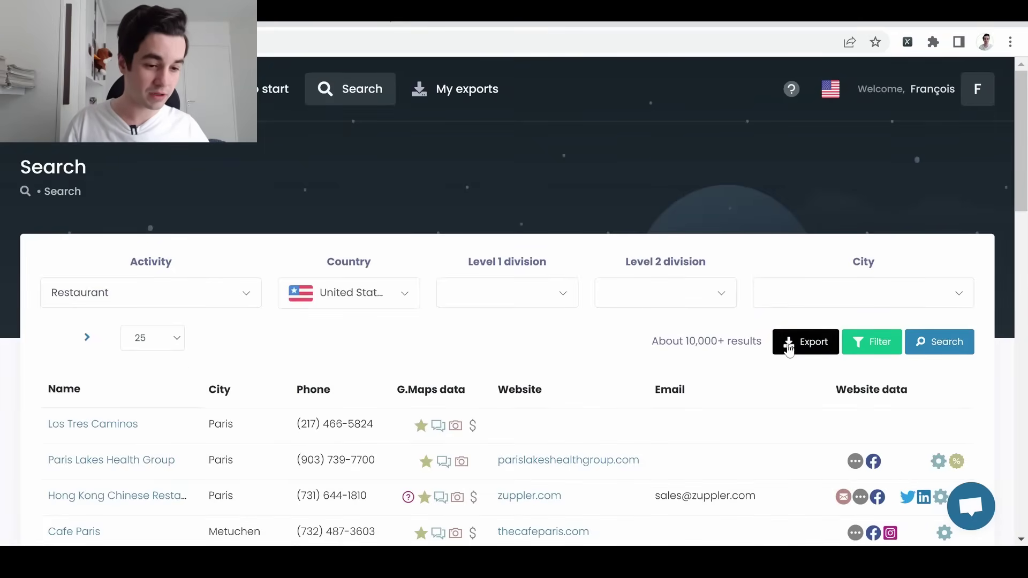
Export the United States restaurant results with every column checked under Advanced options
{"action": "left_click", "coordinate": [791, 344]}
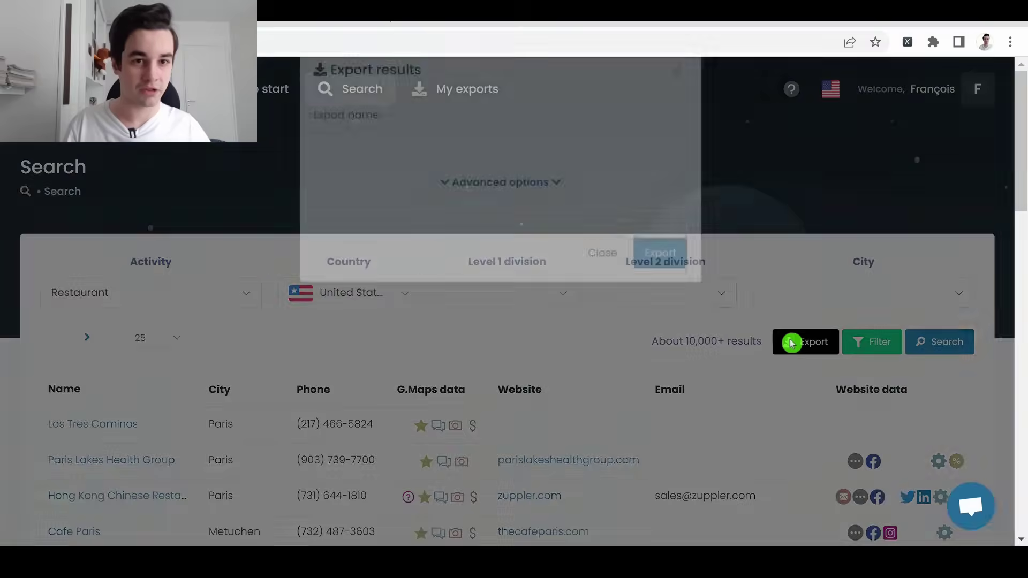
{"action": "left_click", "coordinate": [484, 179]}
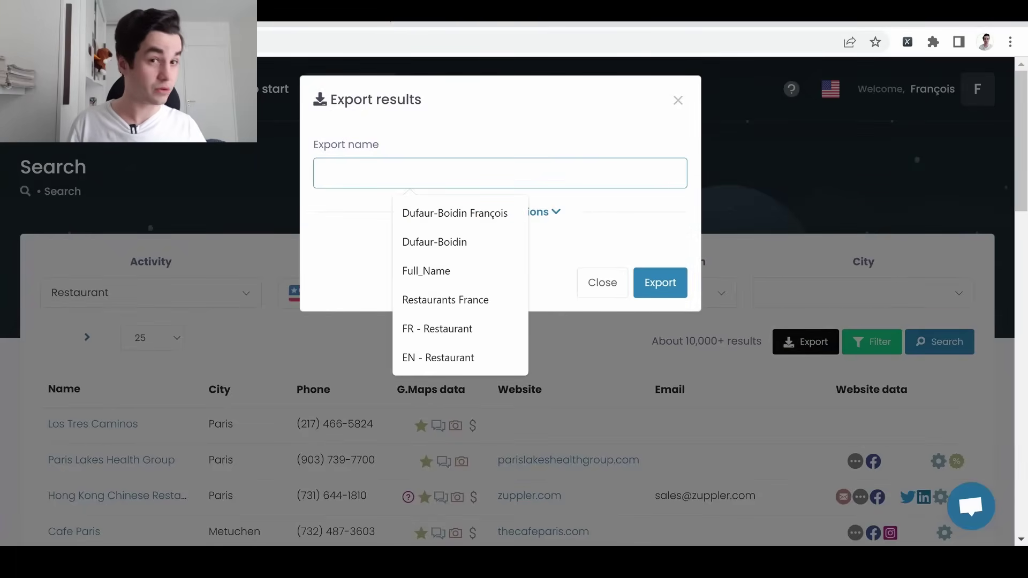
{"action": "left_click", "coordinate": [534, 212]}
{"action": "left_click", "coordinate": [534, 212]}
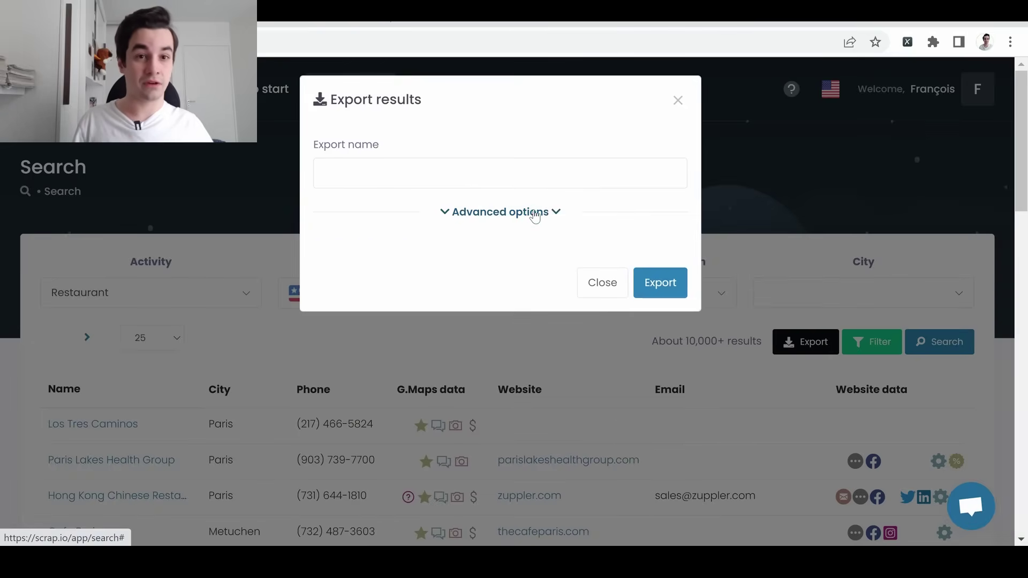
{"action": "left_click", "coordinate": [534, 212]}
{"action": "scroll", "coordinate": [528, 257], "scroll_direction": "down", "scroll_amount": 7}
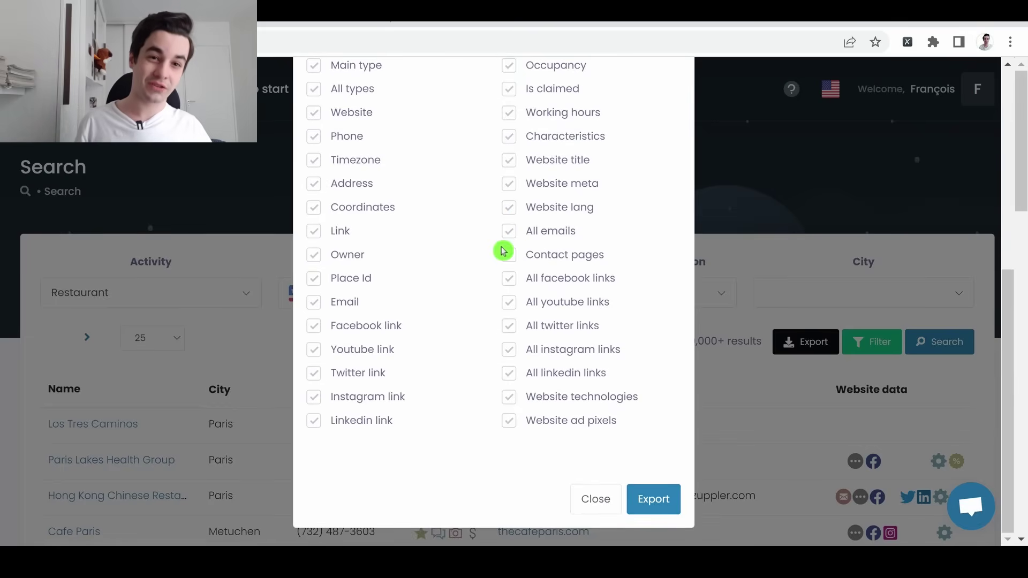
{"action": "scroll", "coordinate": [504, 250], "scroll_direction": "down", "scroll_amount": 3}
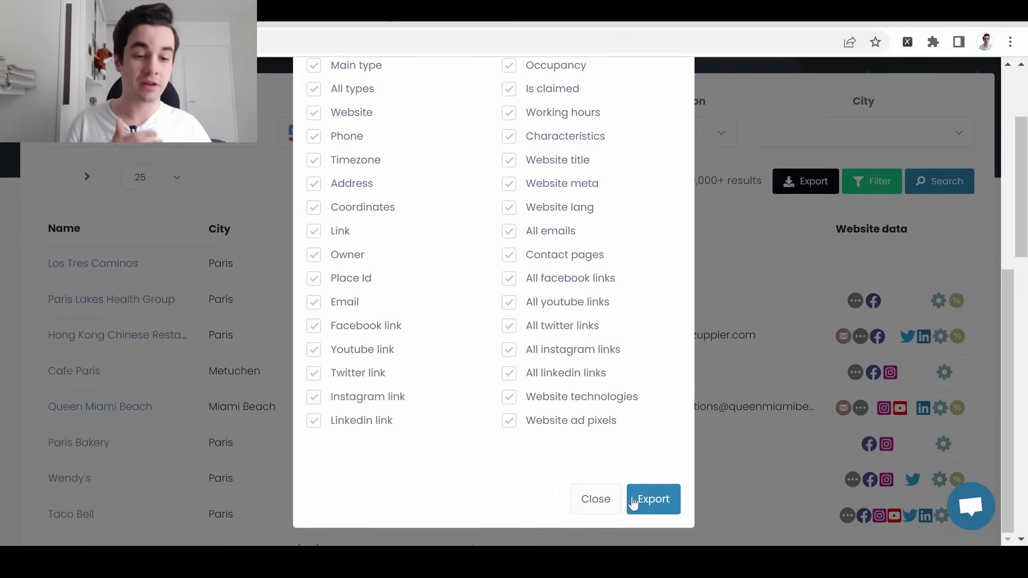
{"action": "left_click", "coordinate": [640, 513]}
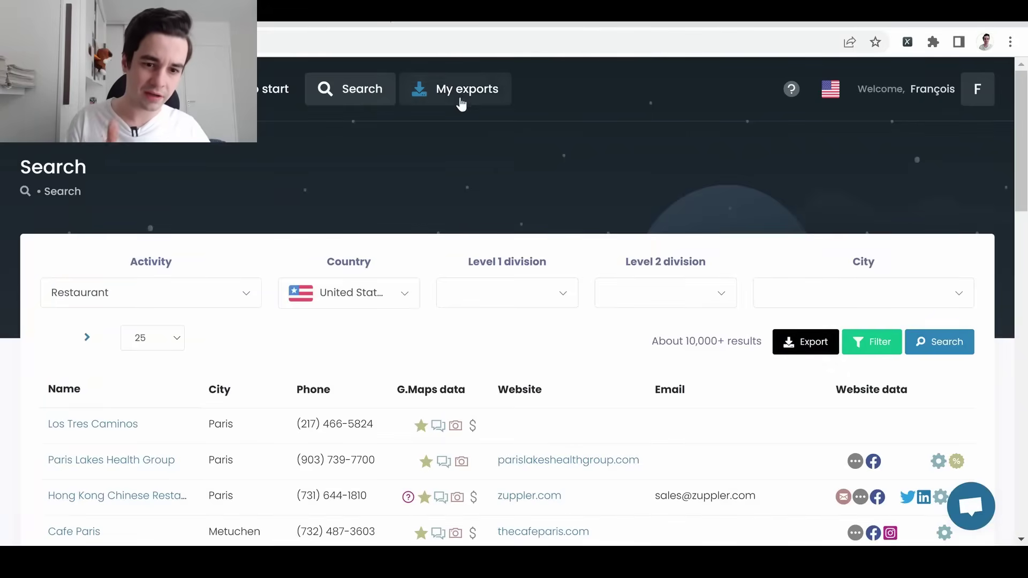
In My exports, show the download format choices for the finished export
{"action": "left_click", "coordinate": [462, 102]}
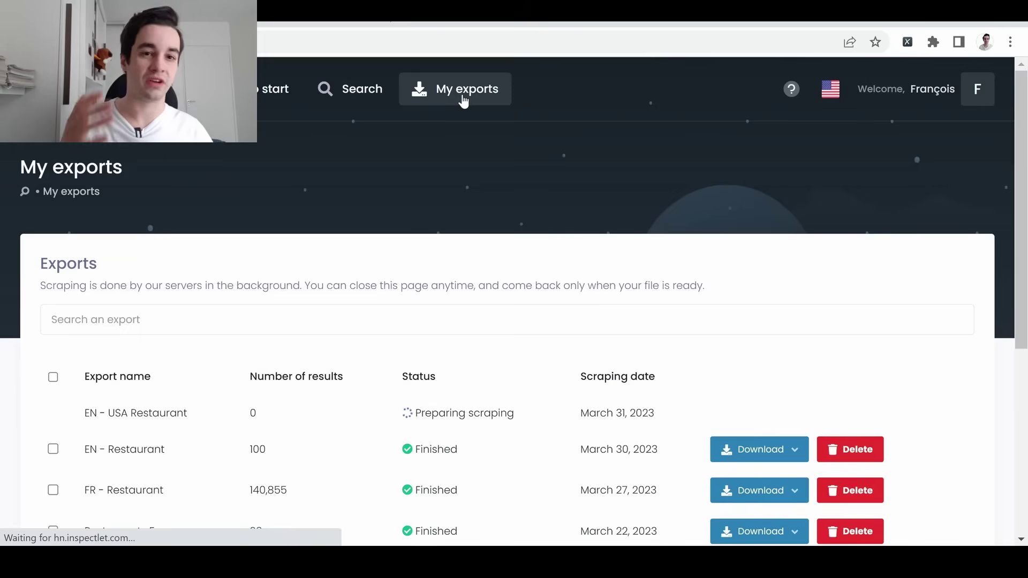
{"action": "scroll", "coordinate": [459, 90], "scroll_direction": "down", "scroll_amount": 3}
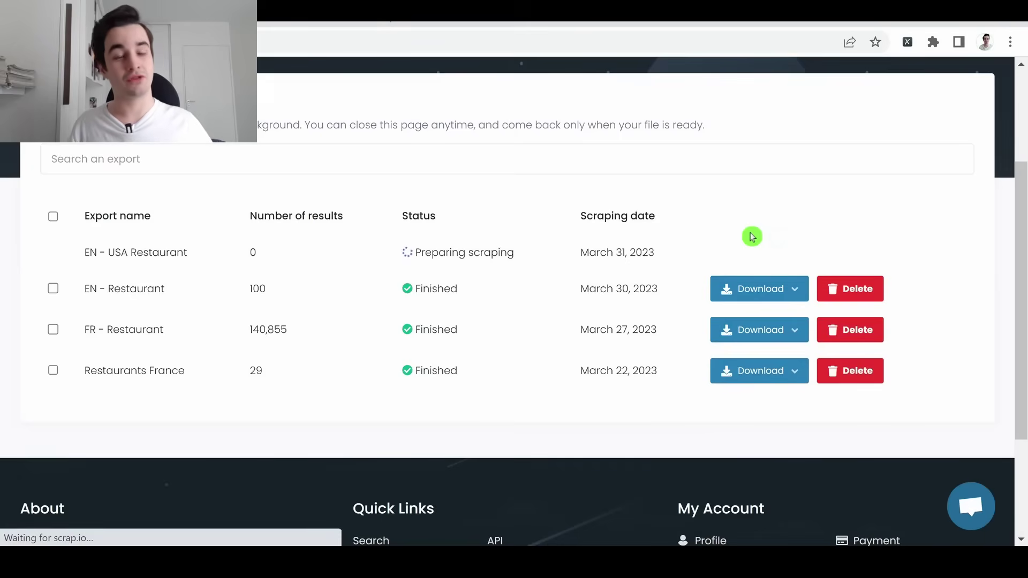
{"action": "left_click", "coordinate": [768, 290]}
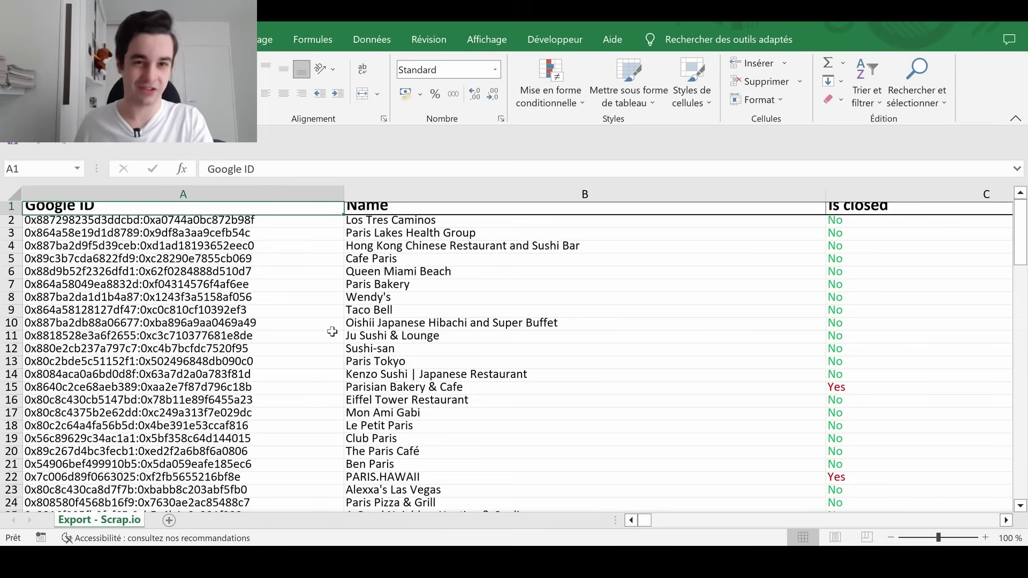
Step across Name, Is closed, types, Website, phone, address and coordinate columns to Google Maps Link
{"action": "key", "text": "Right"}
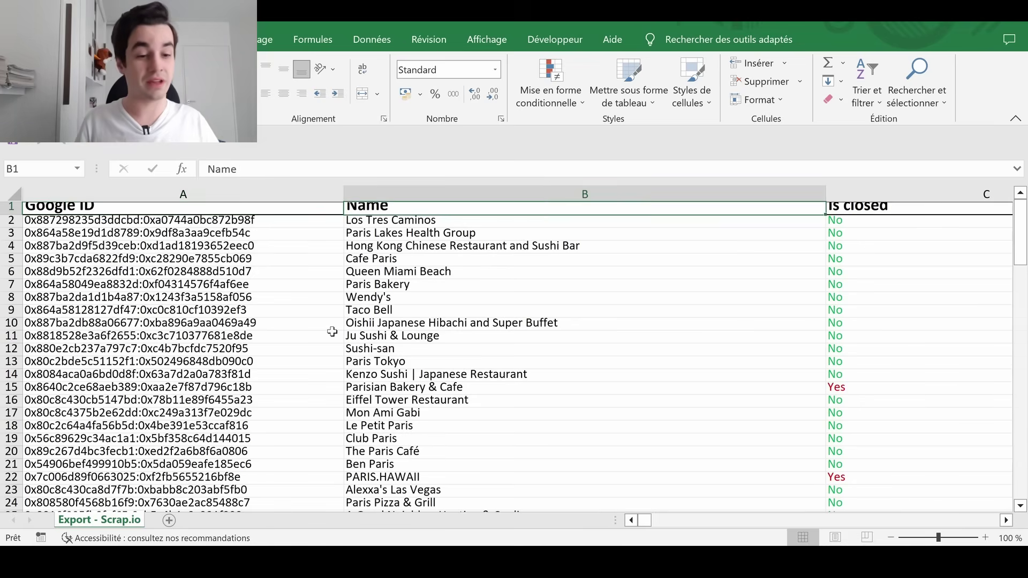
{"action": "key", "text": "Right"}
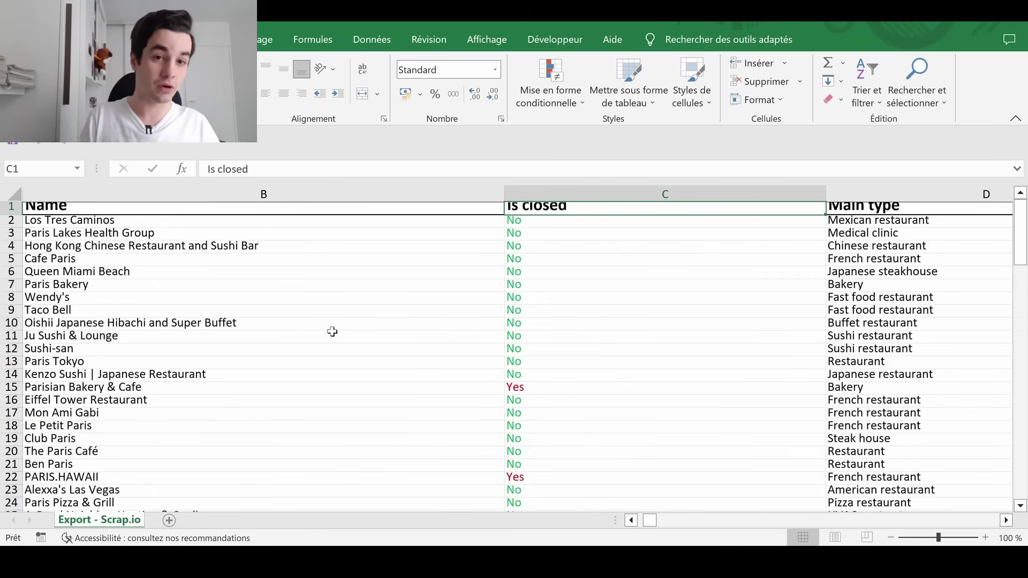
{"action": "key", "text": "Right"}
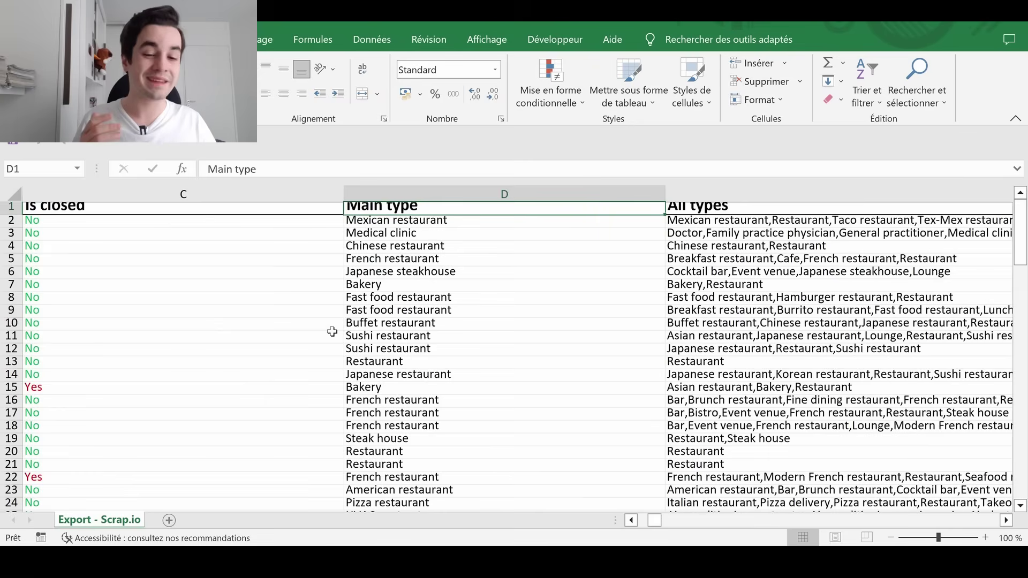
{"action": "key", "text": "Right"}
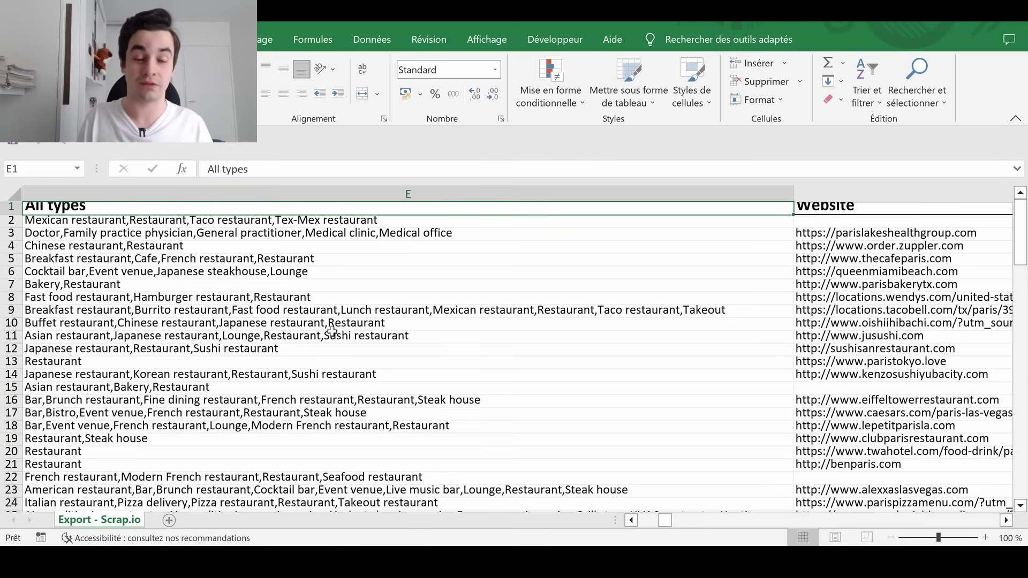
{"action": "key", "text": "Right"}
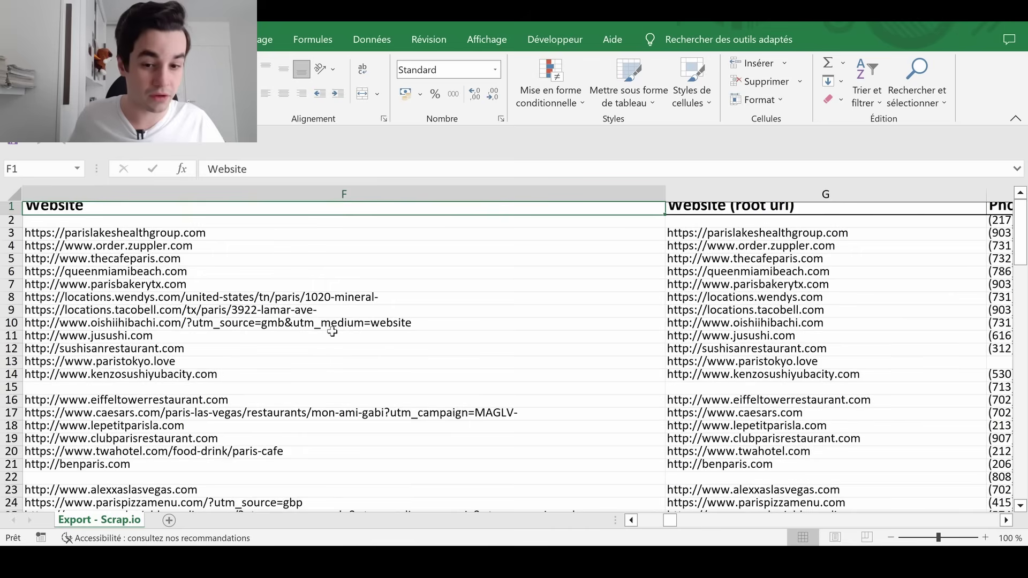
{"action": "key", "text": "Right"}
{"action": "key", "text": "Right"}
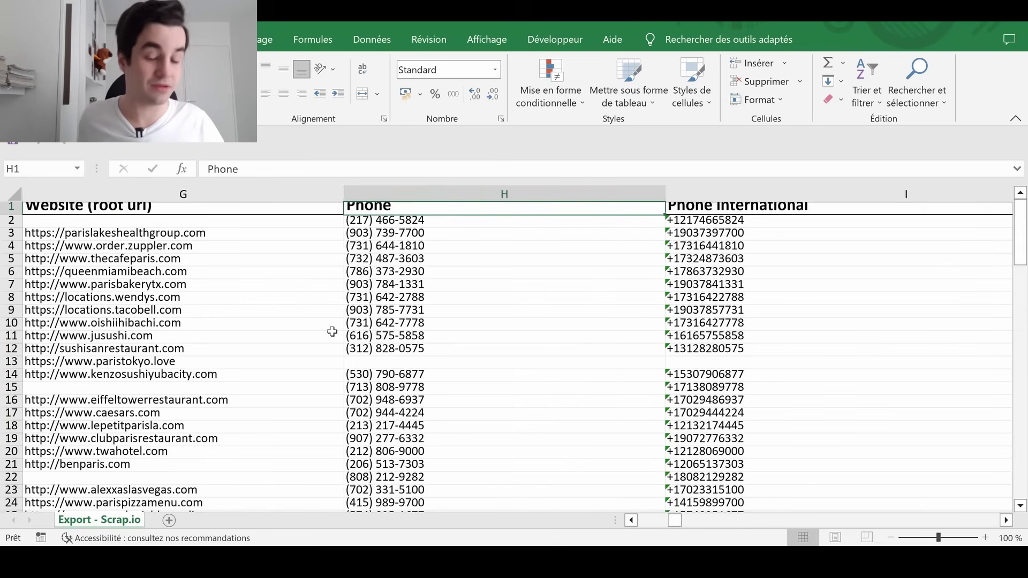
{"action": "key", "text": "Down"}
{"action": "key", "text": "Right"}
{"action": "key", "text": "Right"}
{"action": "key", "text": "Right"}
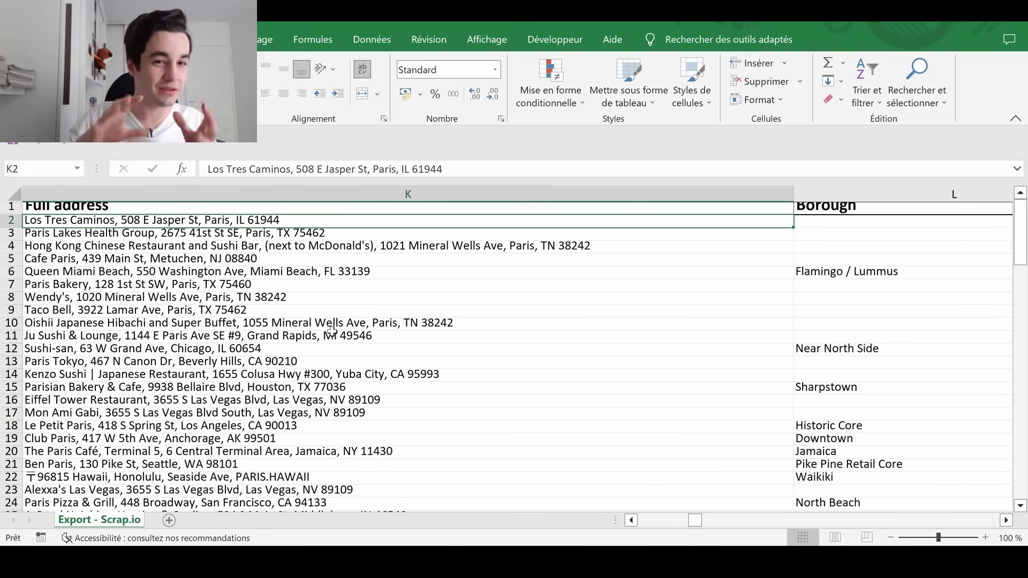
{"action": "key", "text": "Right"}
{"action": "key", "text": "Right"}
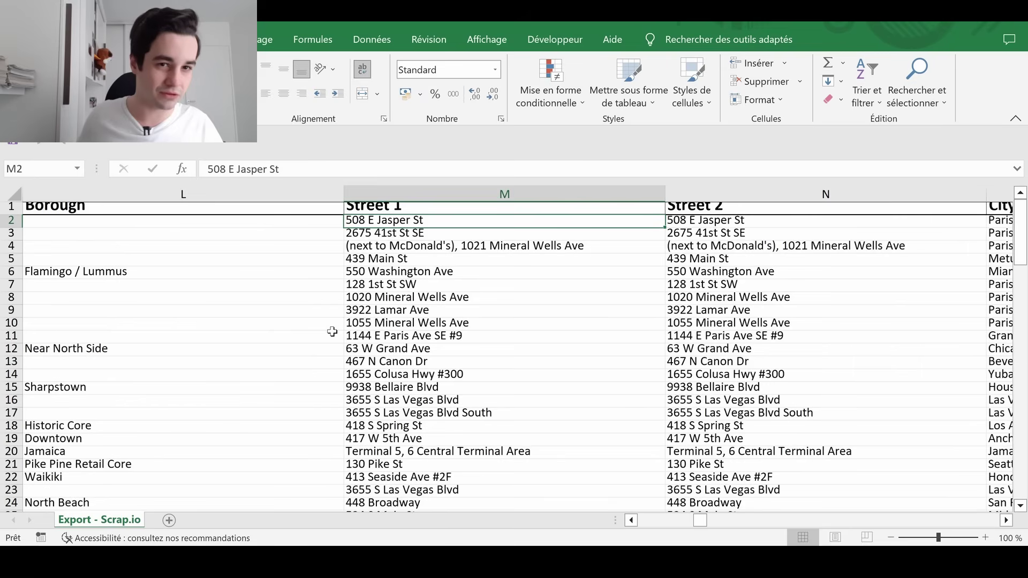
{"action": "key", "text": "Right"}
{"action": "key", "text": "Right"}
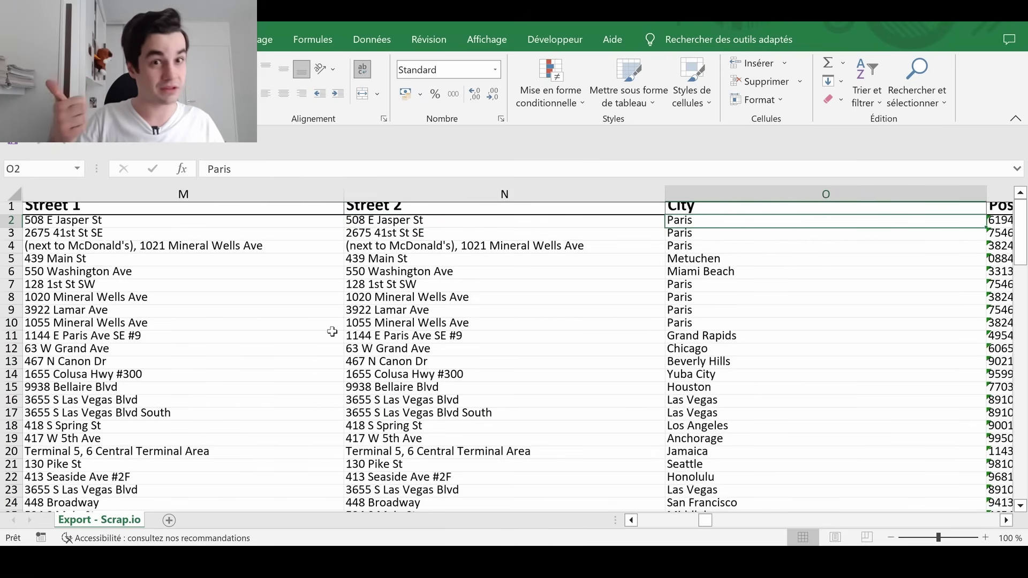
{"action": "key", "text": "Right"}
{"action": "key", "text": "Right"}
{"action": "key", "text": "Right"}
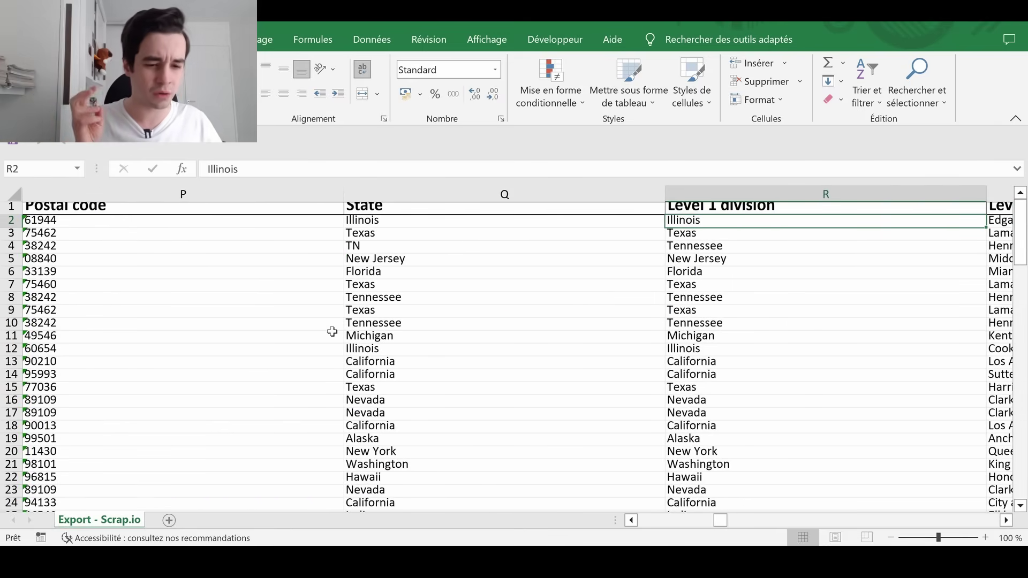
{"action": "key", "text": "Right"}
{"action": "key", "text": "Left"}
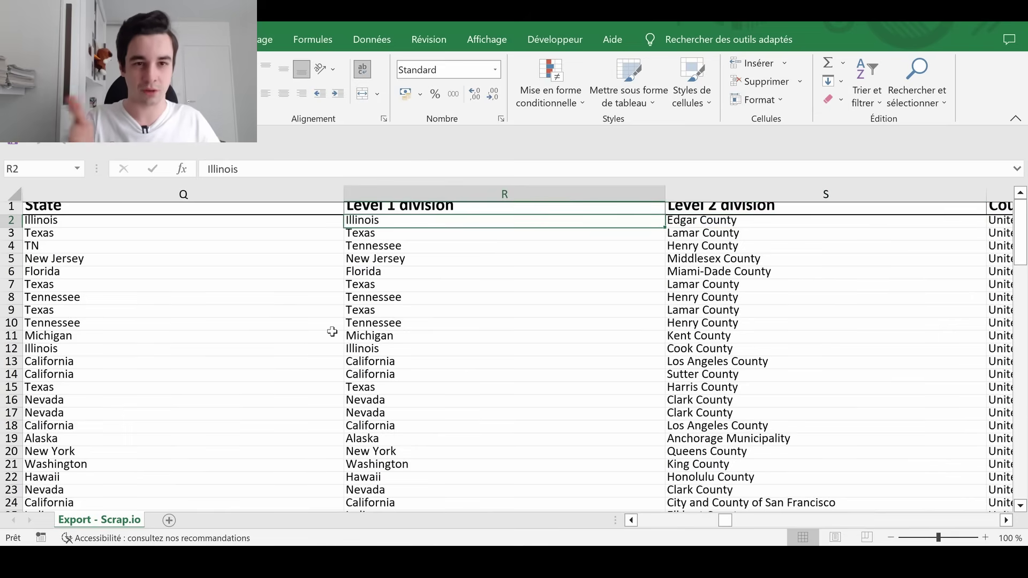
{"action": "key", "text": "Right"}
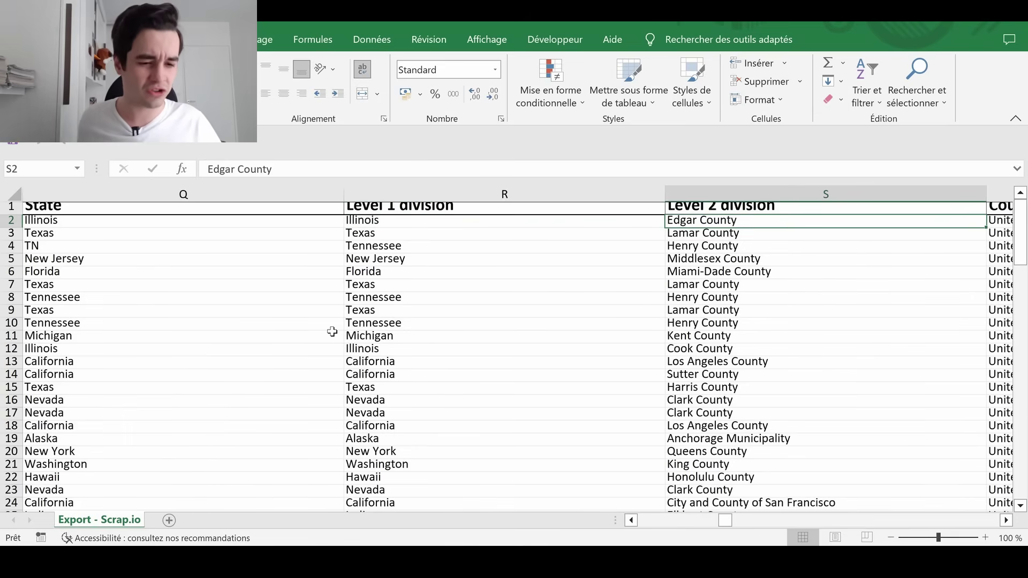
{"action": "key", "text": "Right"}
{"action": "key", "text": "Right"}
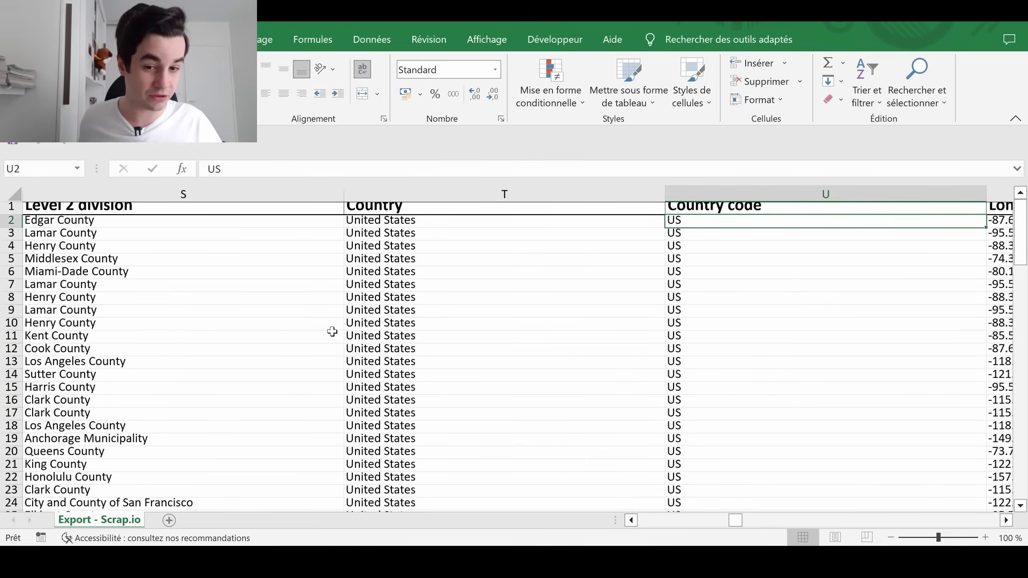
{"action": "key", "text": "Right"}
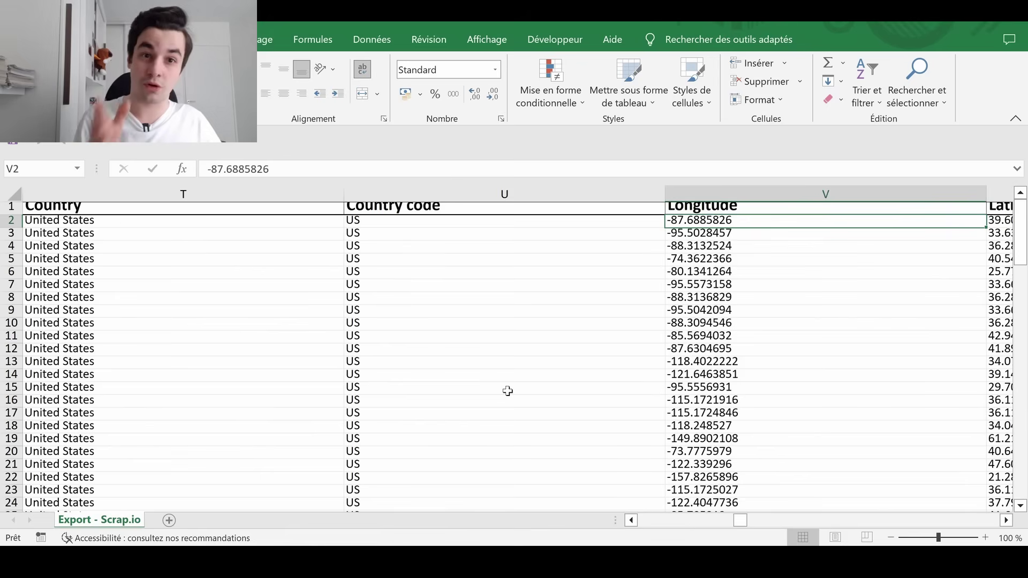
{"action": "key", "text": "Right"}
{"action": "key", "text": "Right"}
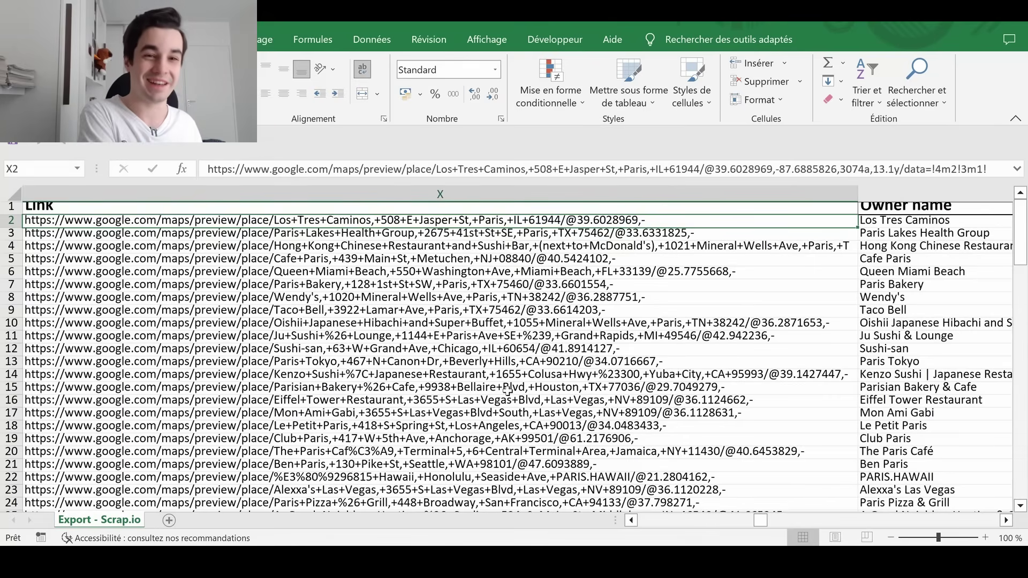
Continue through Email, Facebook, Instagram, Price range, Reviews and Photos columns to Occupancy
{"action": "key", "text": "Right"}
{"action": "key", "text": "Right"}
{"action": "key", "text": "Right"}
{"action": "key", "text": "Right"}
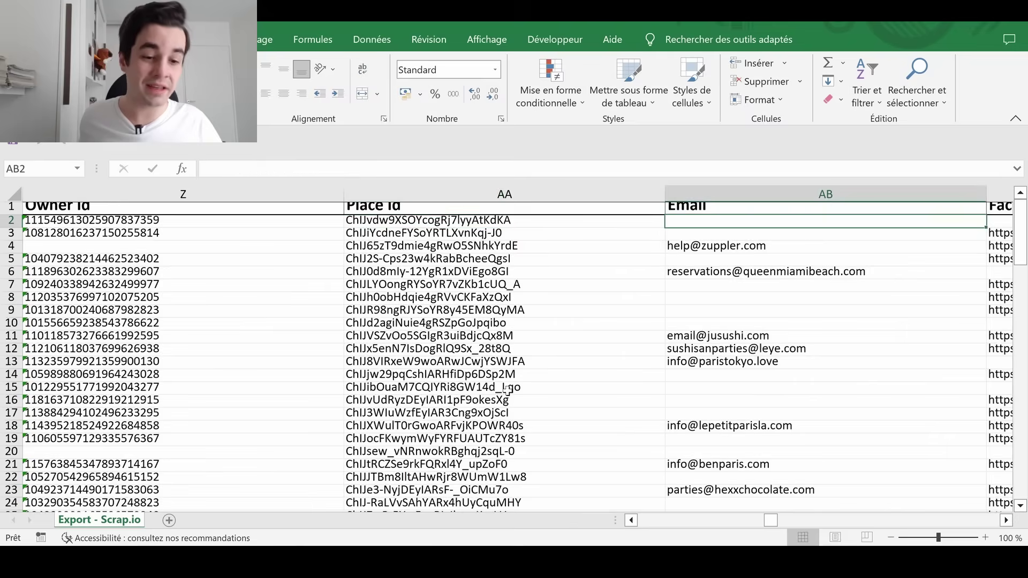
{"action": "key", "text": "Right"}
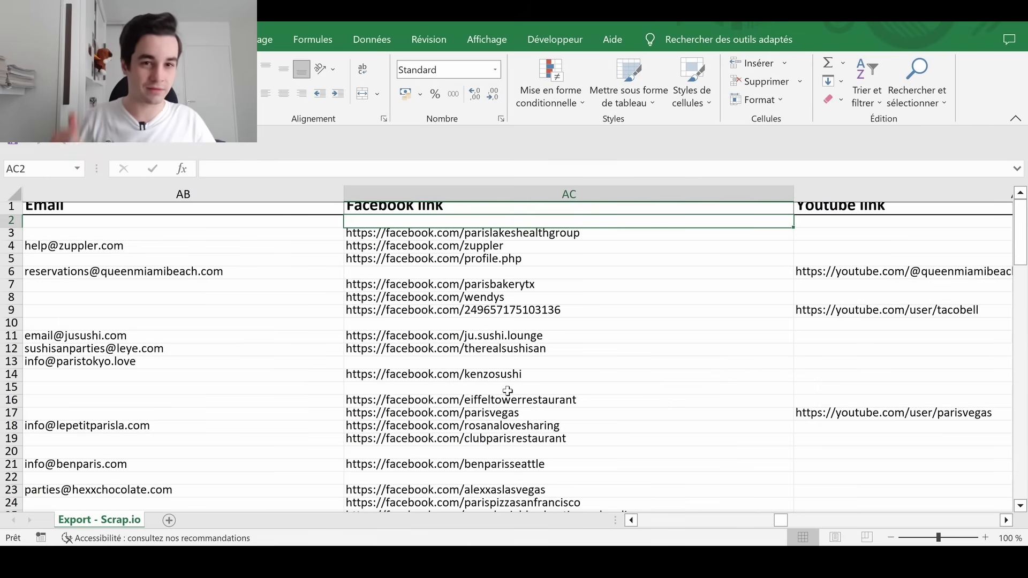
{"action": "key", "text": "Right"}
{"action": "key", "text": "Right"}
{"action": "key", "text": "Right"}
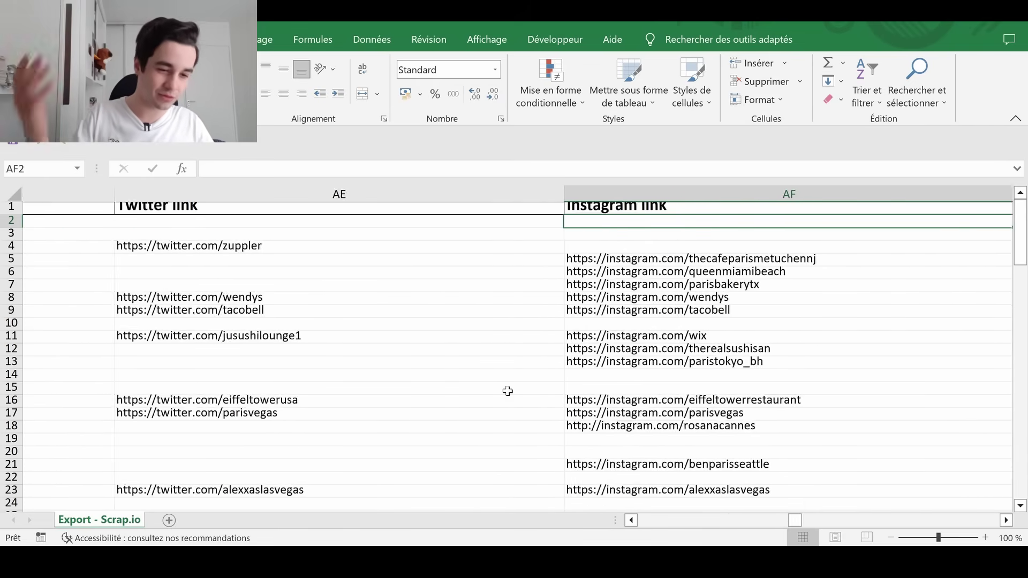
{"action": "key", "text": "Right"}
{"action": "key", "text": "Right"}
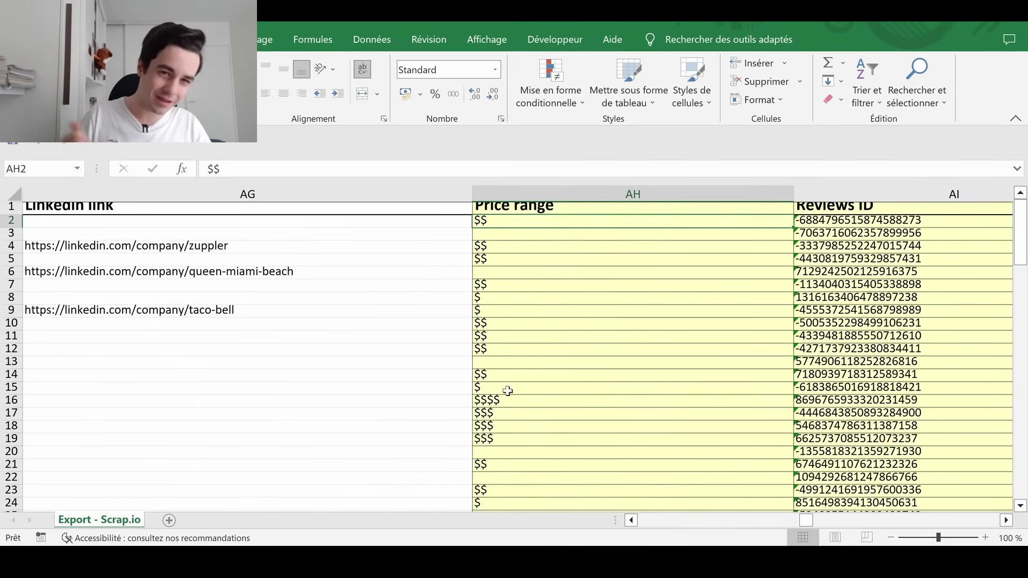
{"action": "key", "text": "Right"}
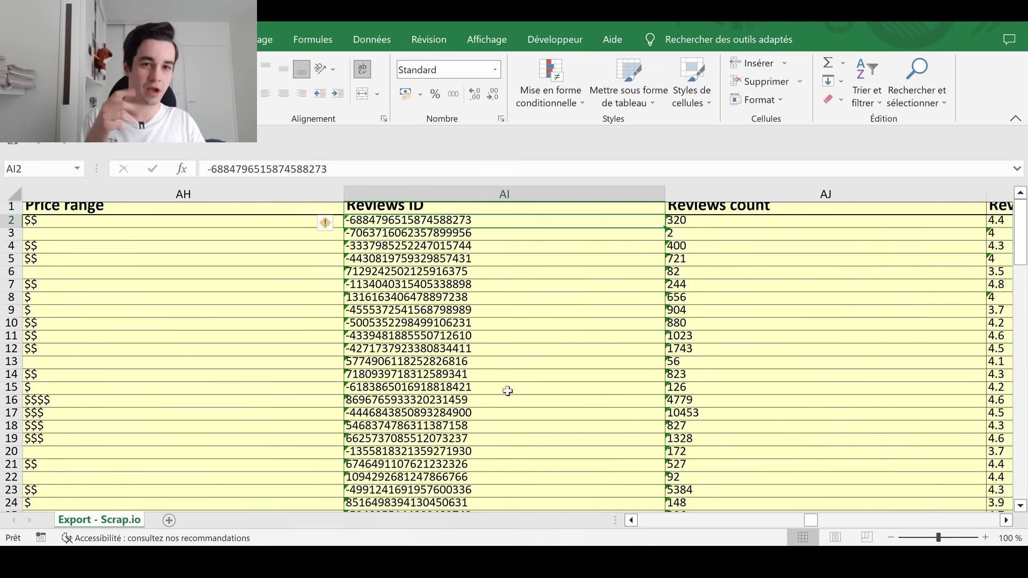
{"action": "key", "text": "Right"}
{"action": "key", "text": "Right"}
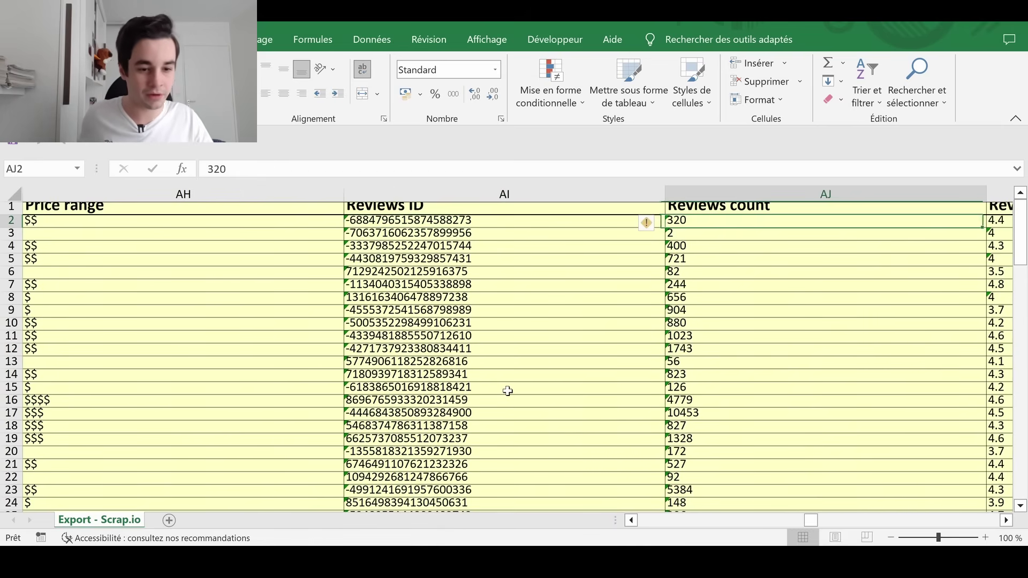
{"action": "key", "text": "Right"}
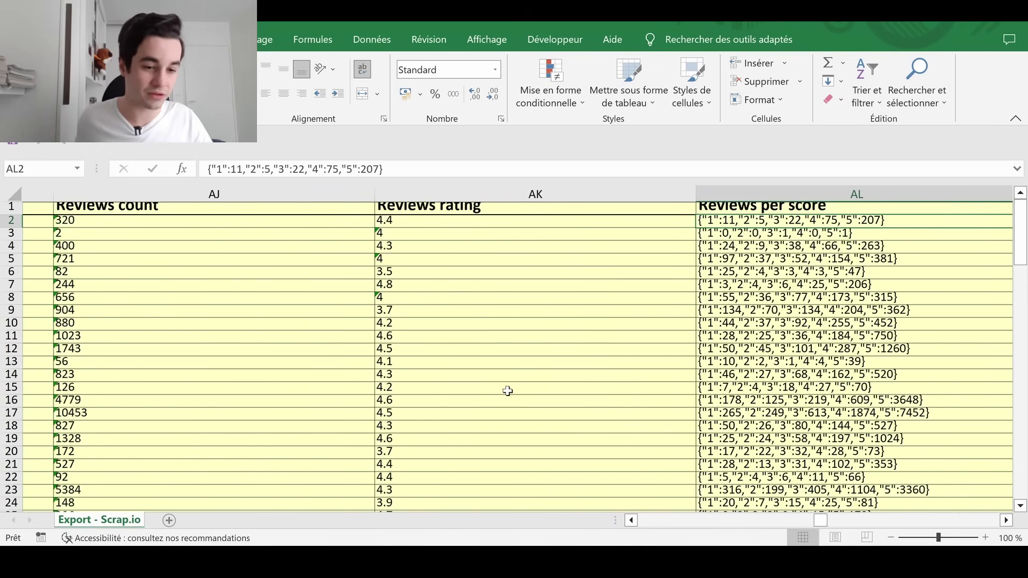
{"action": "key", "text": "Right"}
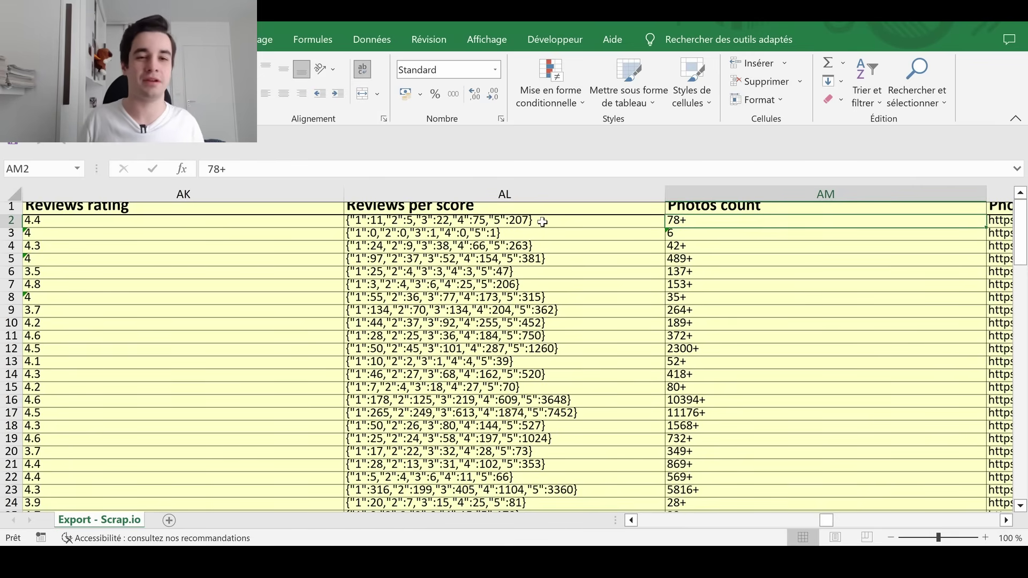
{"action": "key", "text": "Right"}
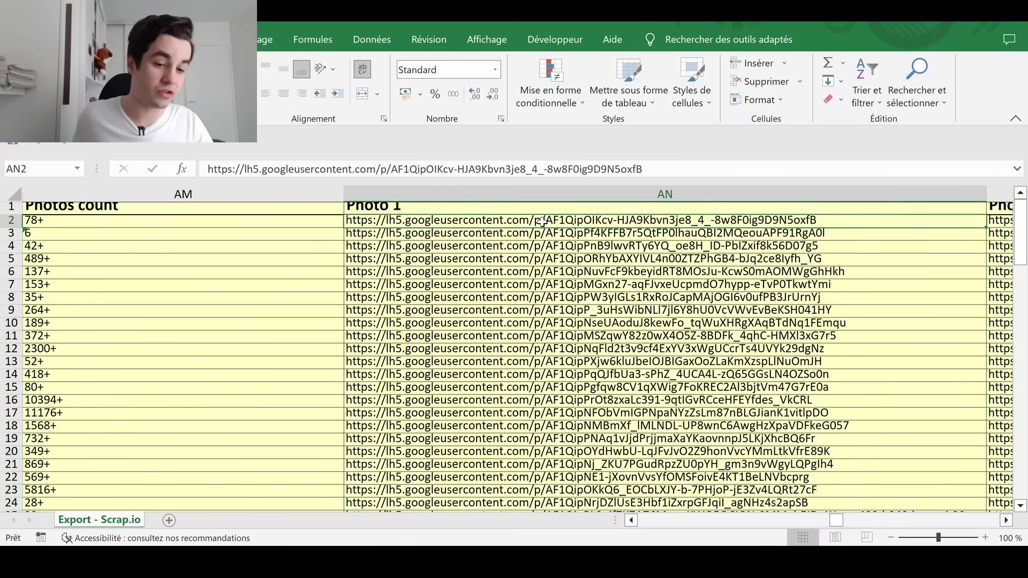
{"action": "key", "text": "Left"}
{"action": "key", "text": "Right"}
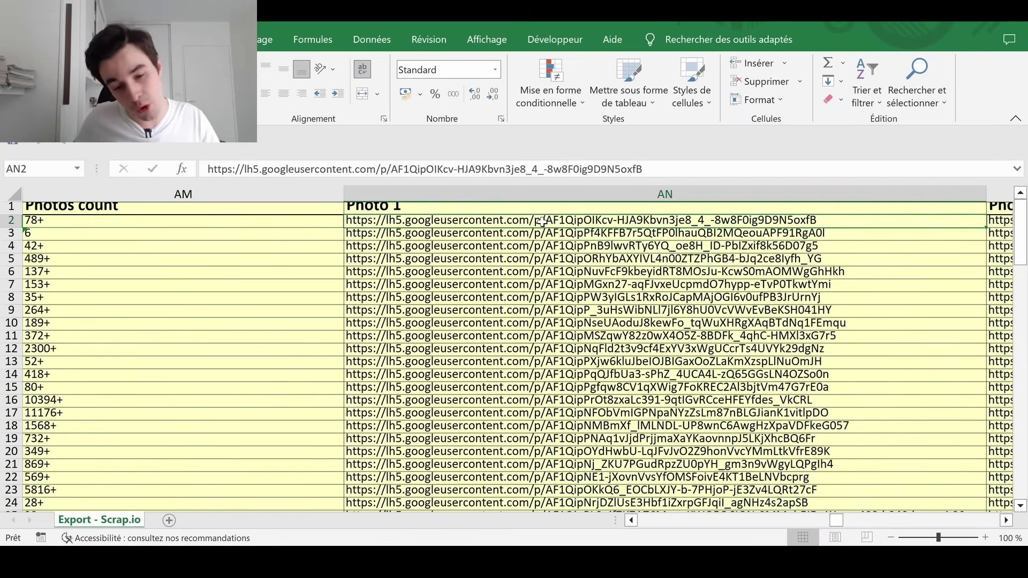
{"action": "key", "text": "Right"}
{"action": "key", "text": "Right"}
{"action": "key", "text": "Right"}
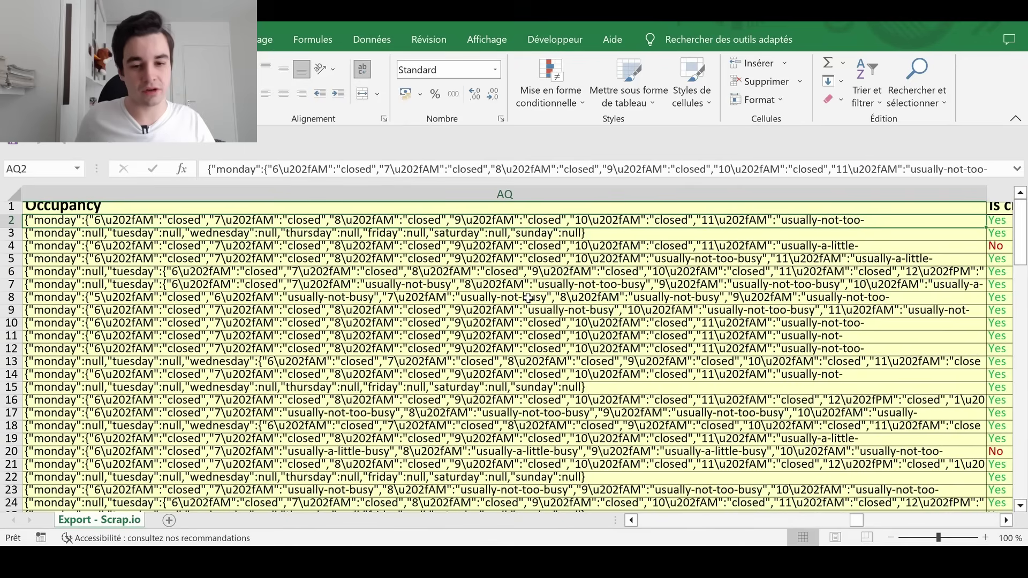
{"action": "key", "text": "Right"}
{"action": "key", "text": "Right"}
{"action": "key", "text": "Right"}
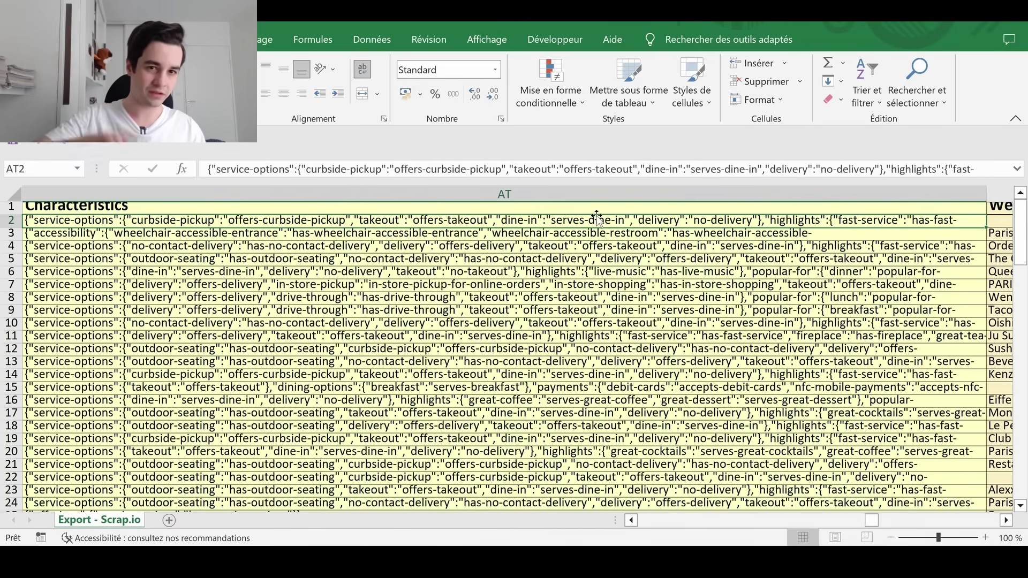
Review the Website title, meta keywords, description, image and generator columns
{"action": "key", "text": "Left"}
{"action": "key", "text": "Right"}
{"action": "key", "text": "Right"}
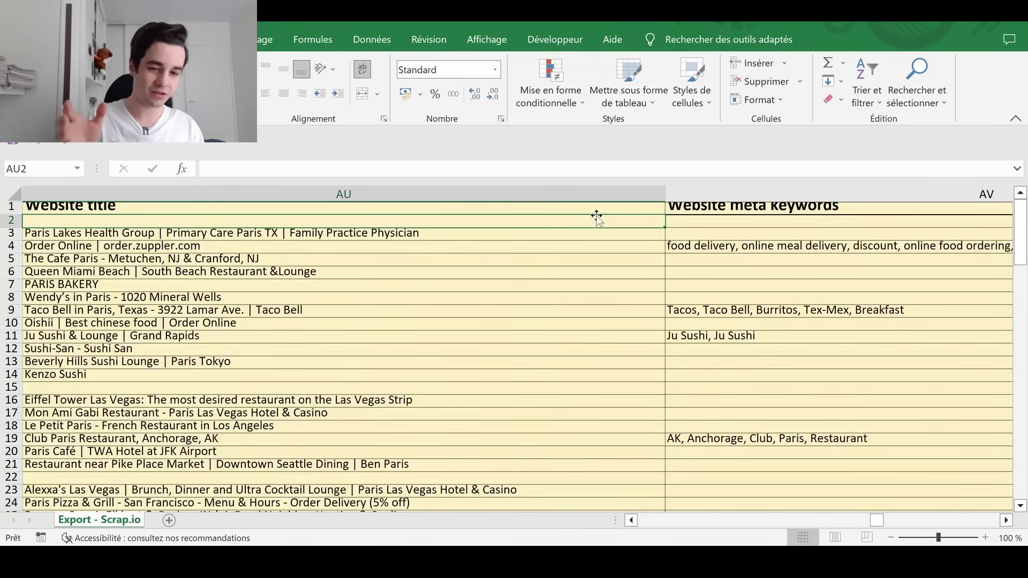
{"action": "key", "text": "Left"}
{"action": "key", "text": "Right"}
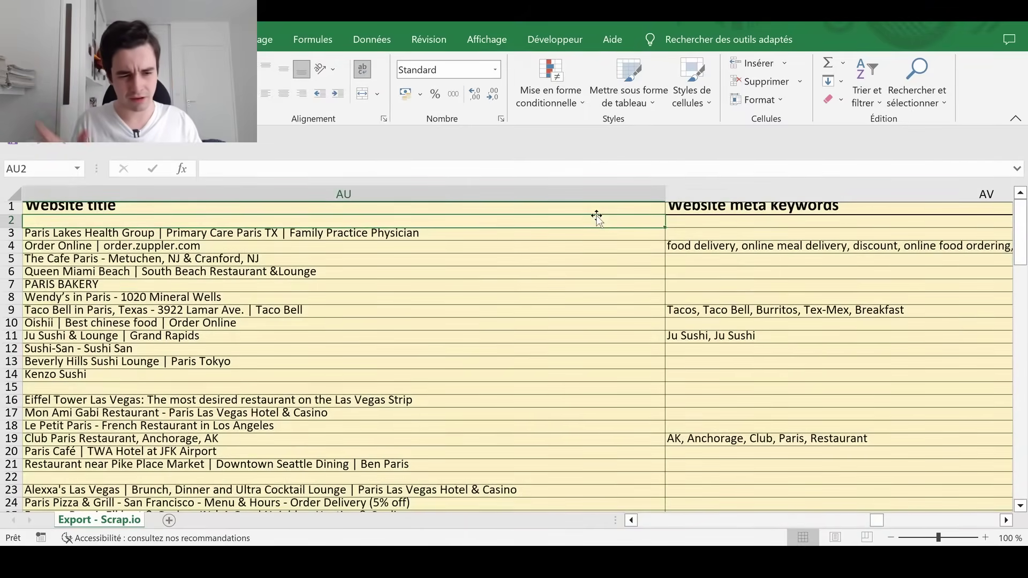
{"action": "key", "text": "Left"}
{"action": "key", "text": "Right"}
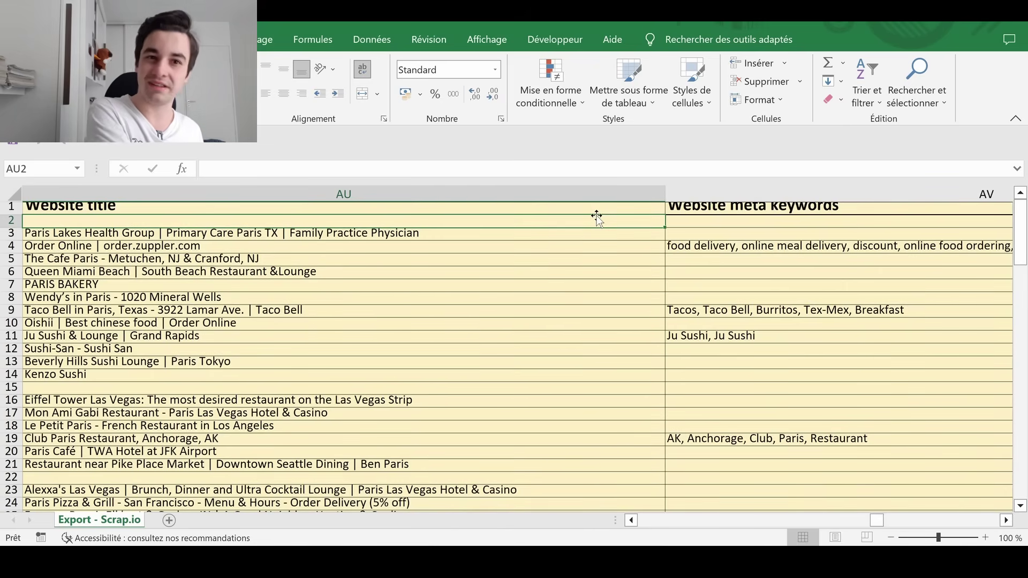
{"action": "key", "text": "Down"}
{"action": "key", "text": "Right"}
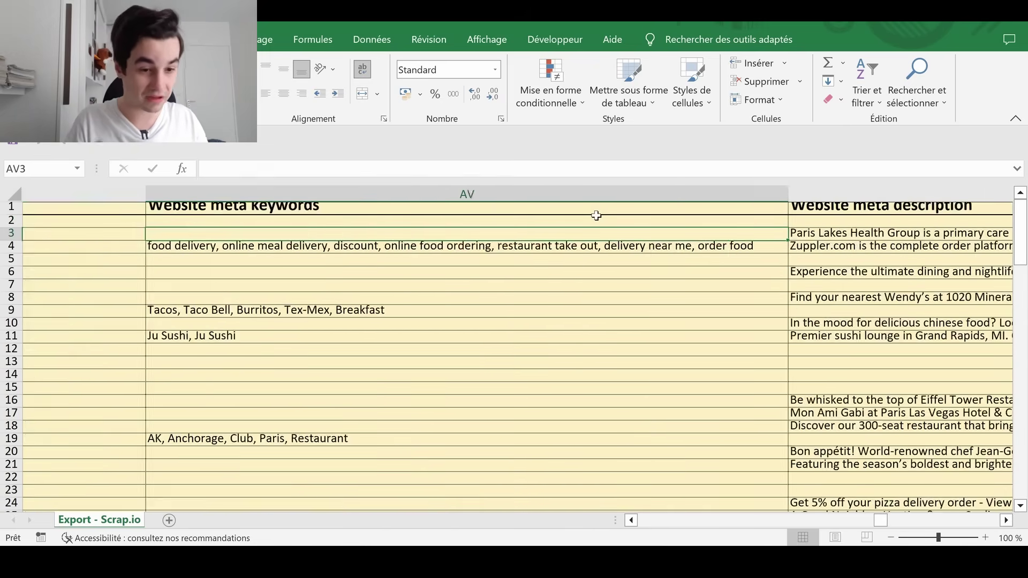
{"action": "key", "text": "Right"}
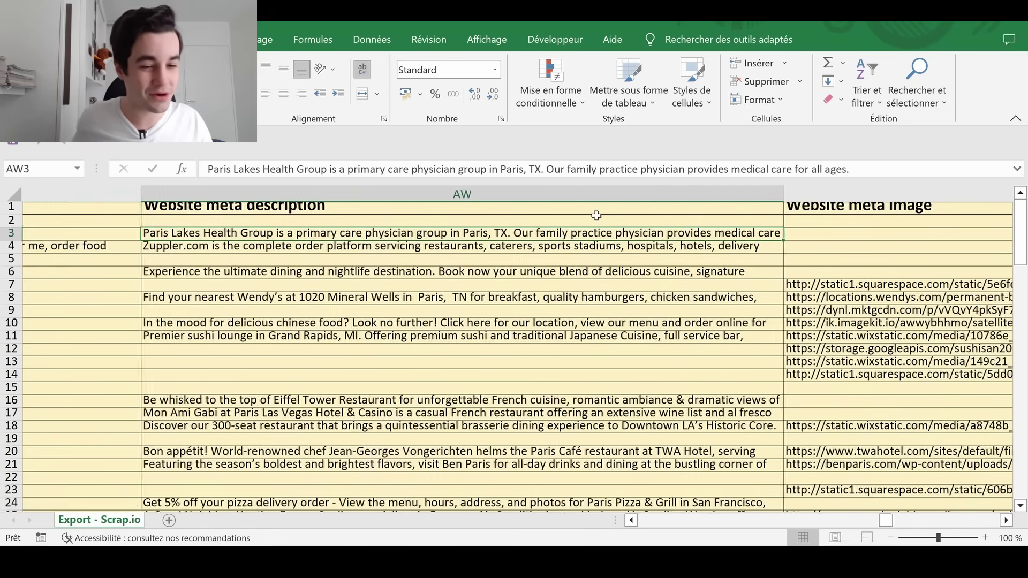
{"action": "key", "text": "Right"}
{"action": "key", "text": "Right"}
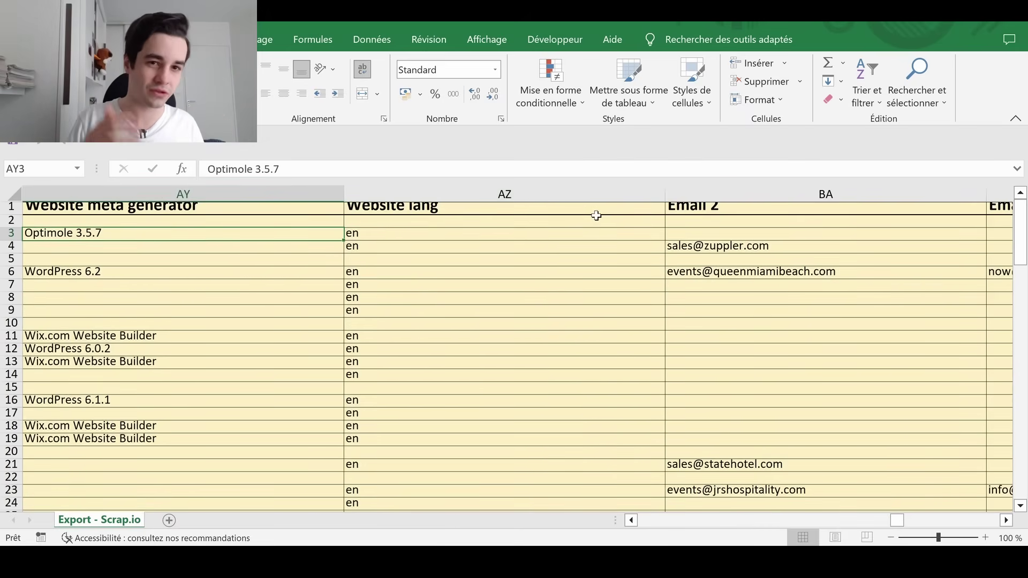
{"action": "key", "text": "Down"}
{"action": "key", "text": "Down"}
{"action": "key", "text": "Down"}
{"action": "key", "text": "Down"}
{"action": "key", "text": "Down"}
{"action": "key", "text": "Down"}
{"action": "key", "text": "Down"}
{"action": "key", "text": "Down"}
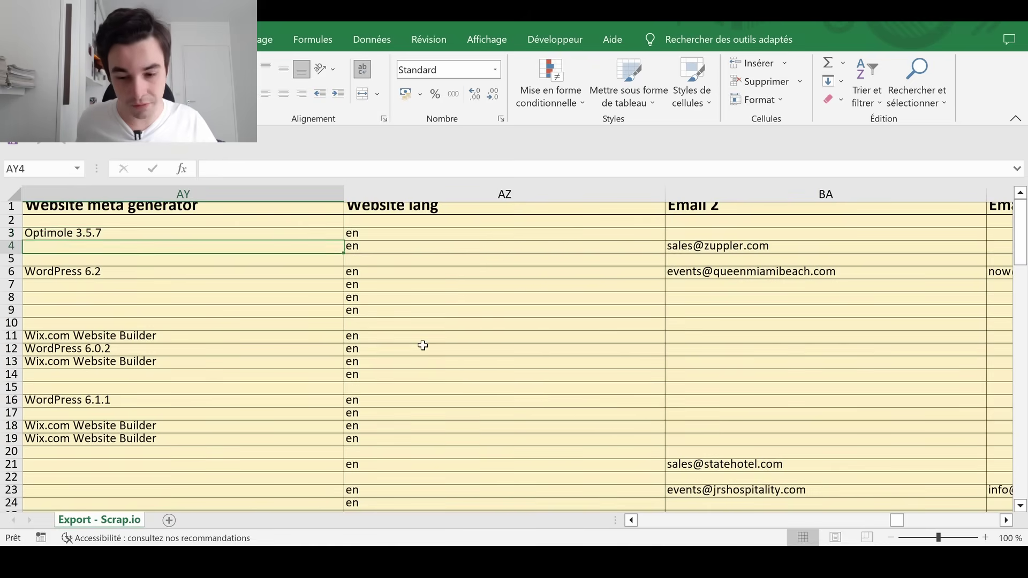
{"action": "key", "text": "Down"}
Move across the email, All emails and Contact page columns to All twitter links
{"action": "key", "text": "Right"}
{"action": "key", "text": "Right"}
{"action": "key", "text": "Right"}
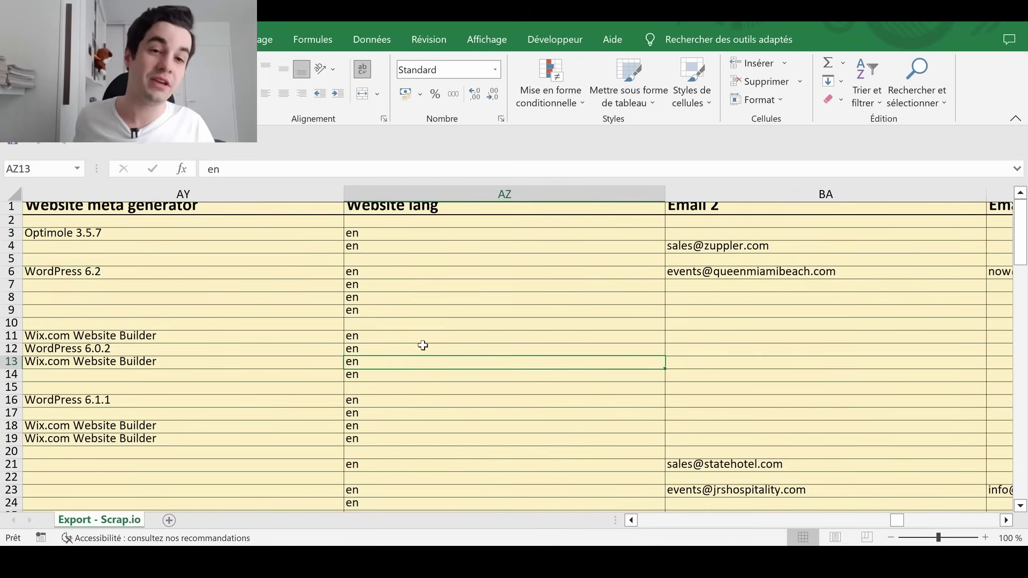
{"action": "key", "text": "Right"}
{"action": "key", "text": "Right"}
{"action": "key", "text": "Right"}
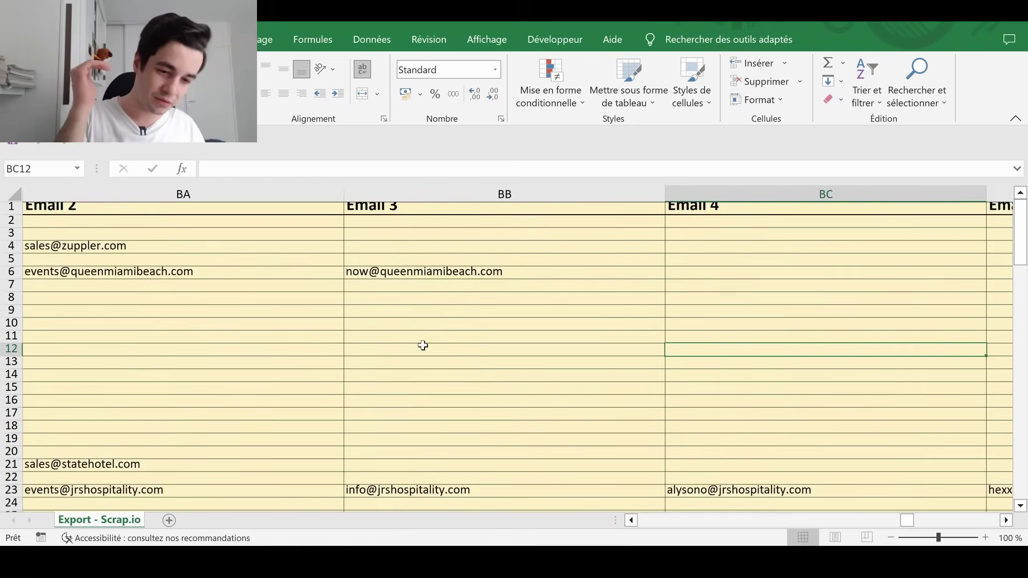
{"action": "scroll", "coordinate": [423, 351], "scroll_direction": "right", "scroll_amount": 1}
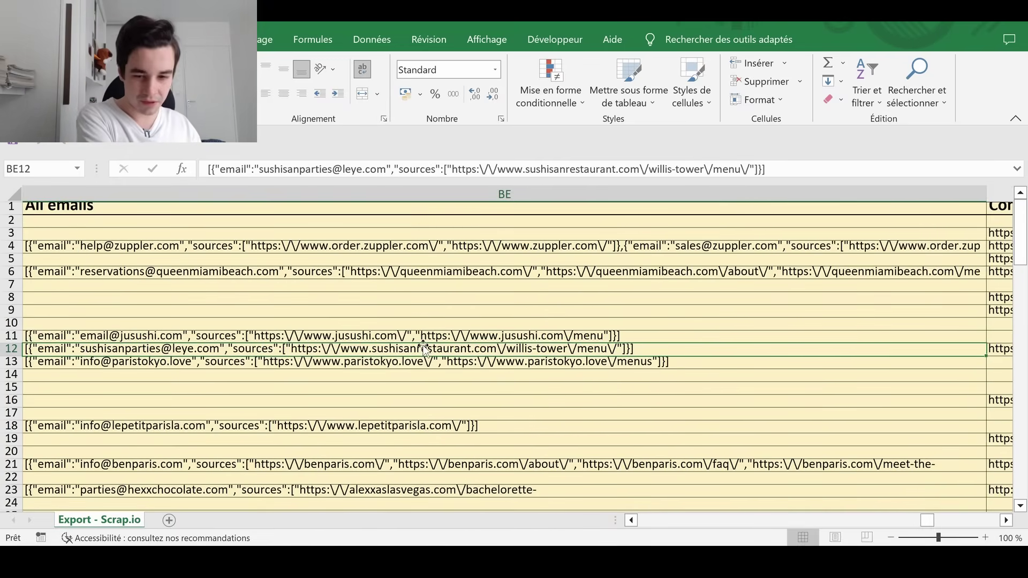
{"action": "key", "text": "Right"}
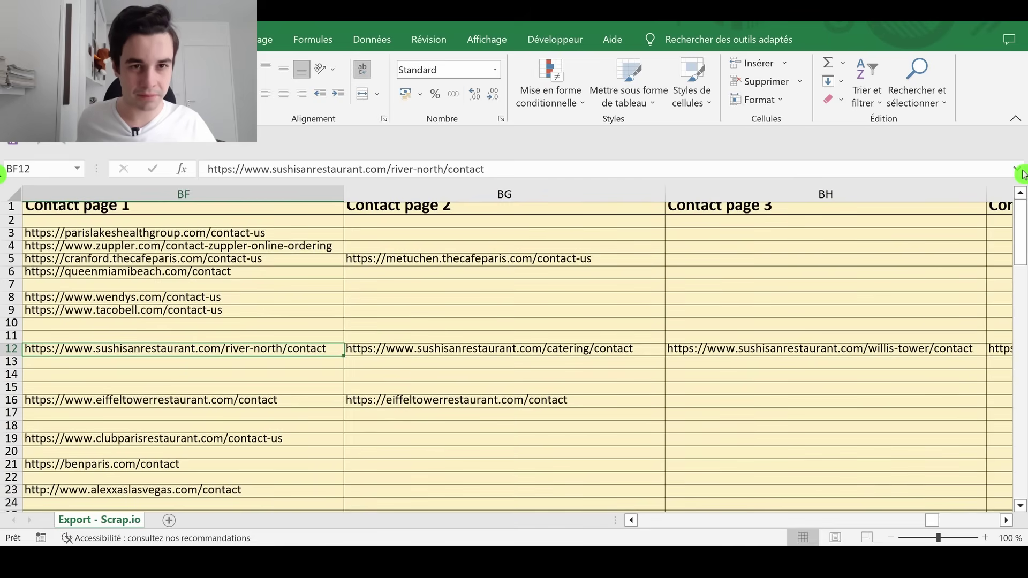
{"action": "key", "text": "Right"}
{"action": "key", "text": "Right"}
{"action": "key", "text": "Right"}
{"action": "key", "text": "Right"}
{"action": "key", "text": "Right"}
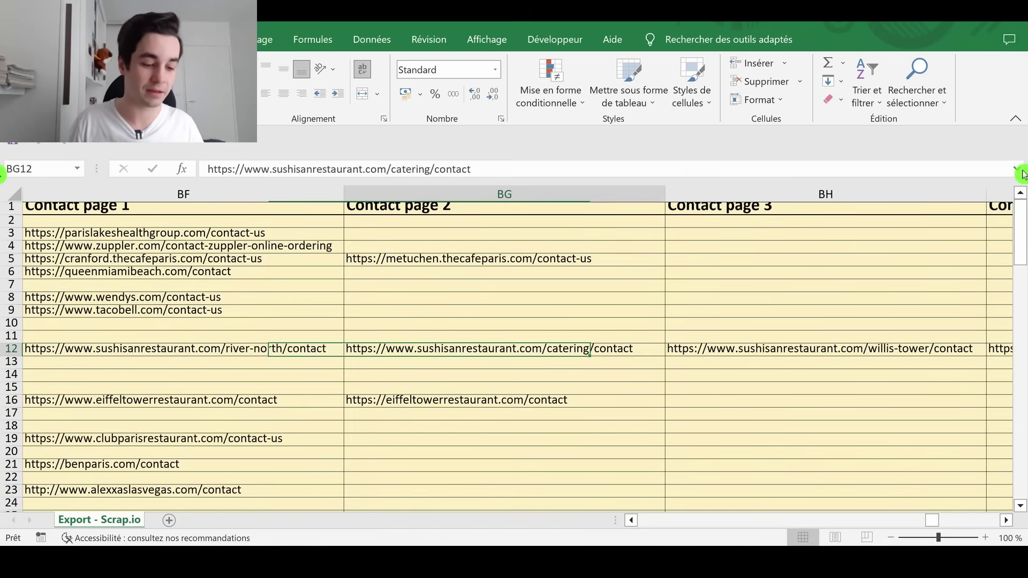
{"action": "key", "text": "Right"}
{"action": "key", "text": "Right"}
{"action": "key", "text": "Right"}
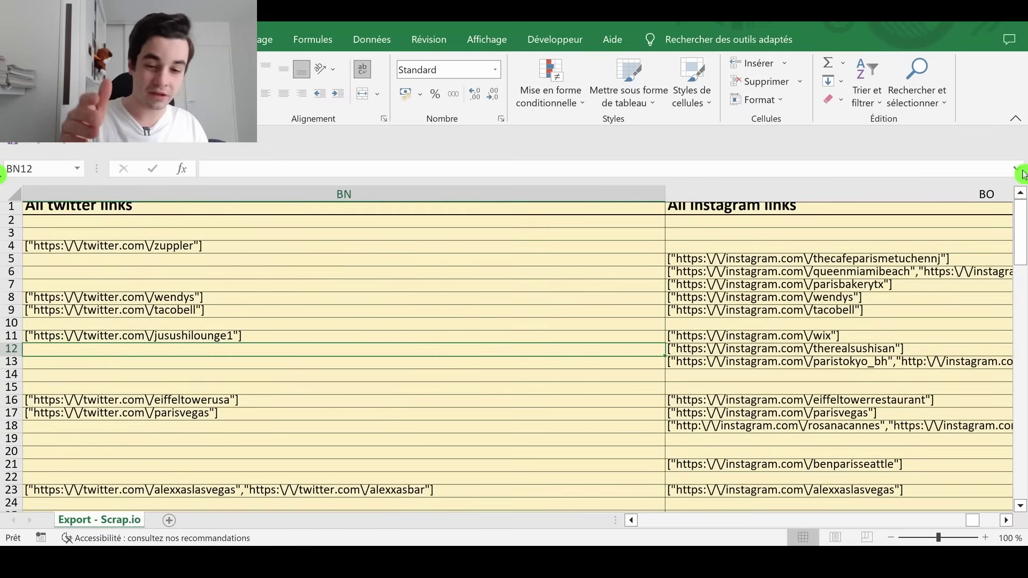
{"action": "key", "text": "Right"}
{"action": "key", "text": "Right"}
{"action": "key", "text": "Right"}
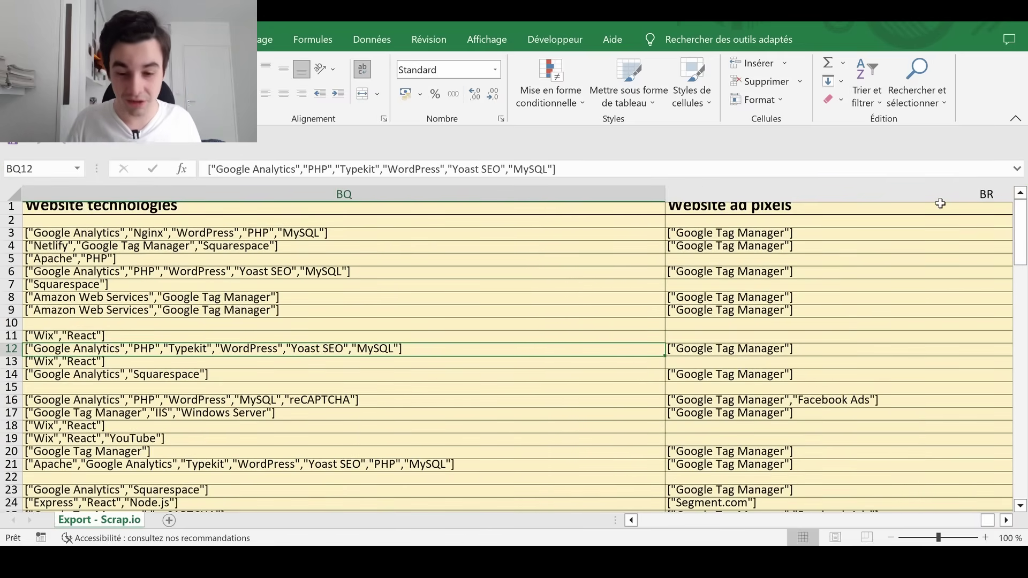
Inspect Website technologies in rows 3, 6 and 16, noting Google Tag Manager, Facebook Ads and Segment.com
{"action": "left_click", "coordinate": [102, 232]}
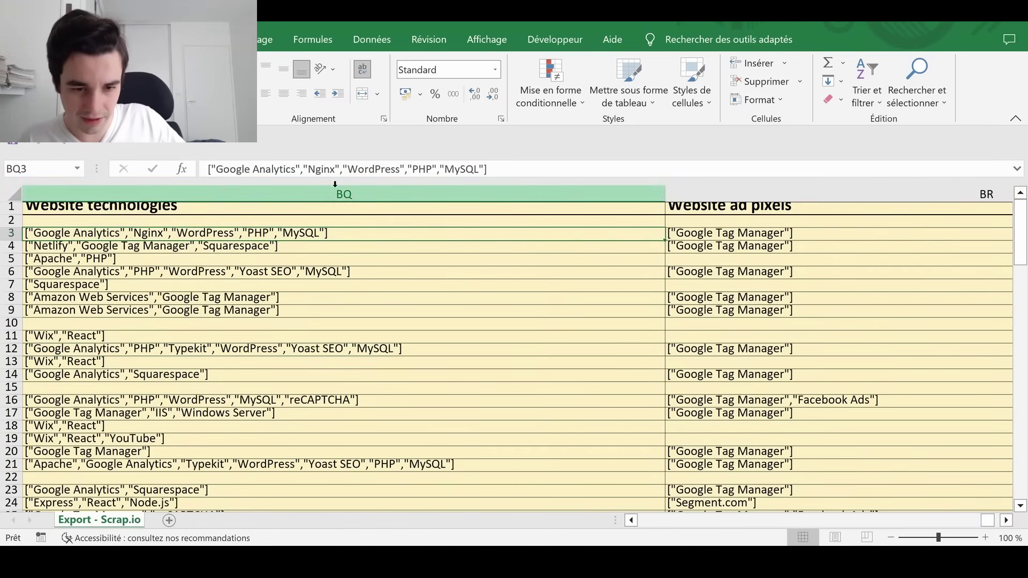
{"action": "left_click", "coordinate": [202, 273]}
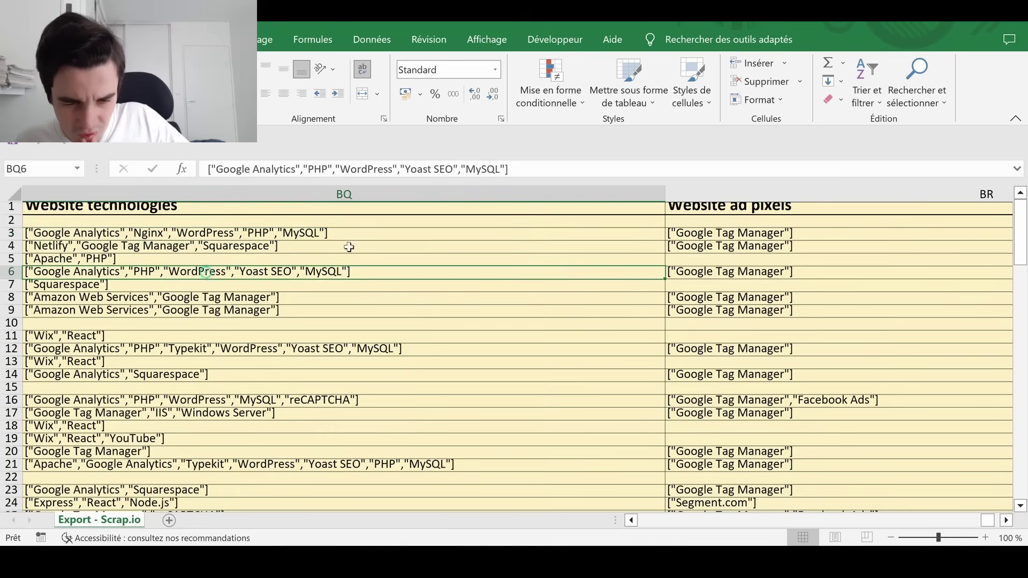
{"action": "left_click", "coordinate": [182, 400]}
{"action": "scroll", "coordinate": [160, 426], "scroll_direction": "down", "scroll_amount": 2}
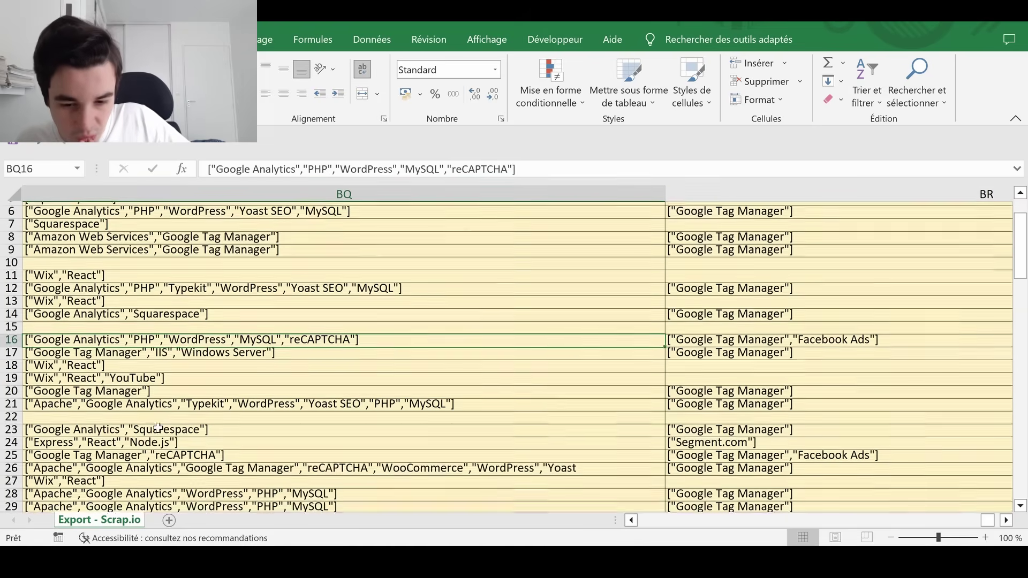
{"action": "scroll", "coordinate": [160, 426], "scroll_direction": "down", "scroll_amount": 1}
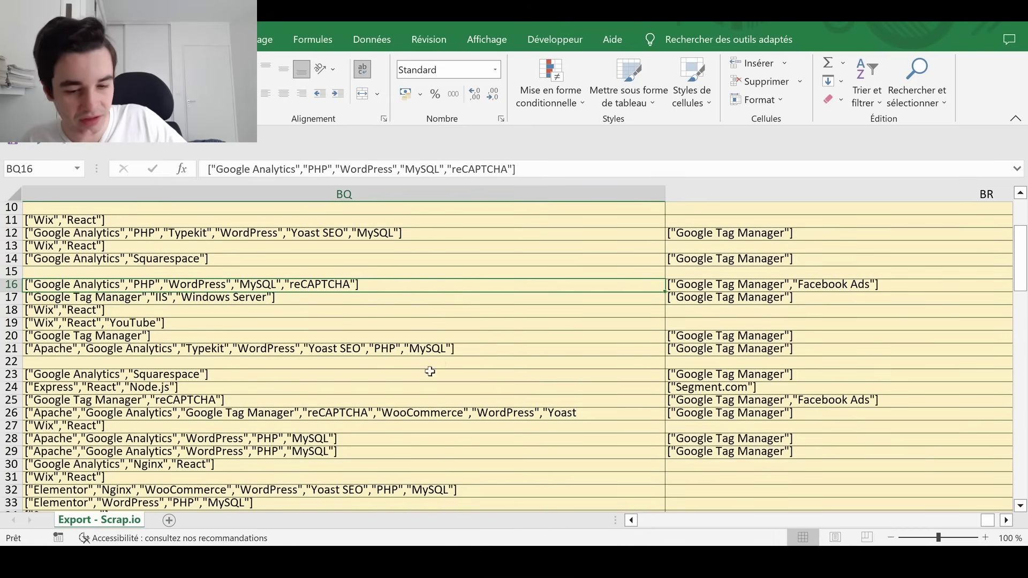
{"action": "scroll", "coordinate": [429, 370], "scroll_direction": "up", "scroll_amount": 3}
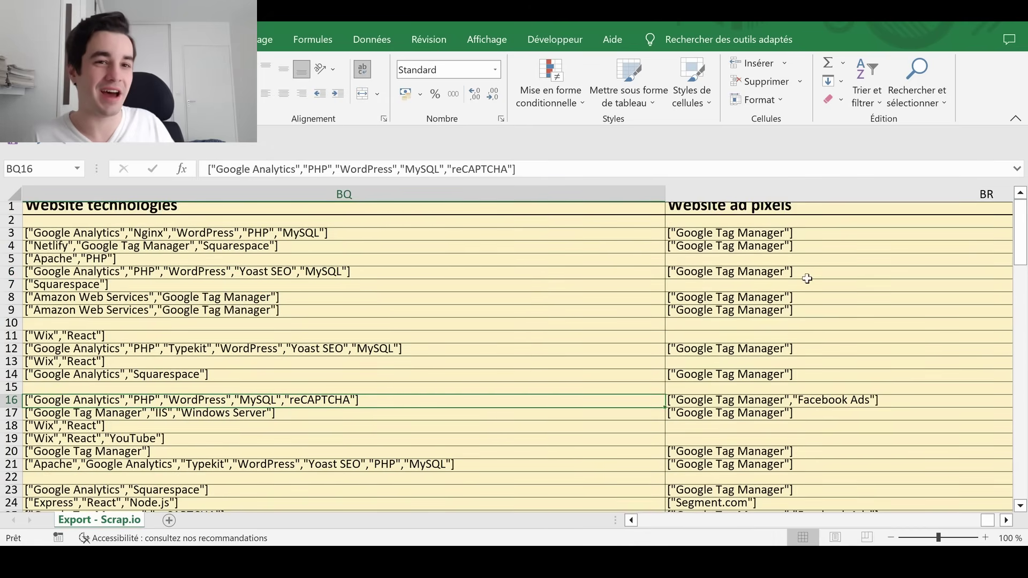